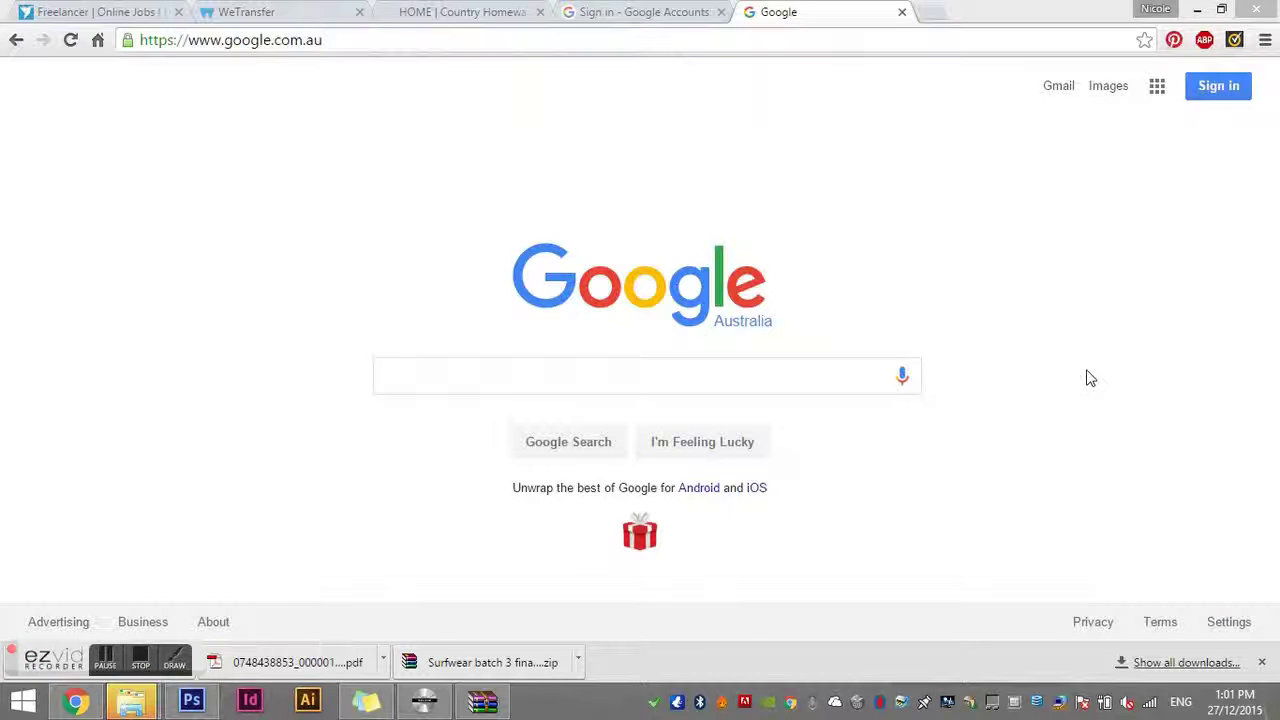
- Search Google for "google analytics" and open the official Google Analytics website from the results
left_click(767, 388)
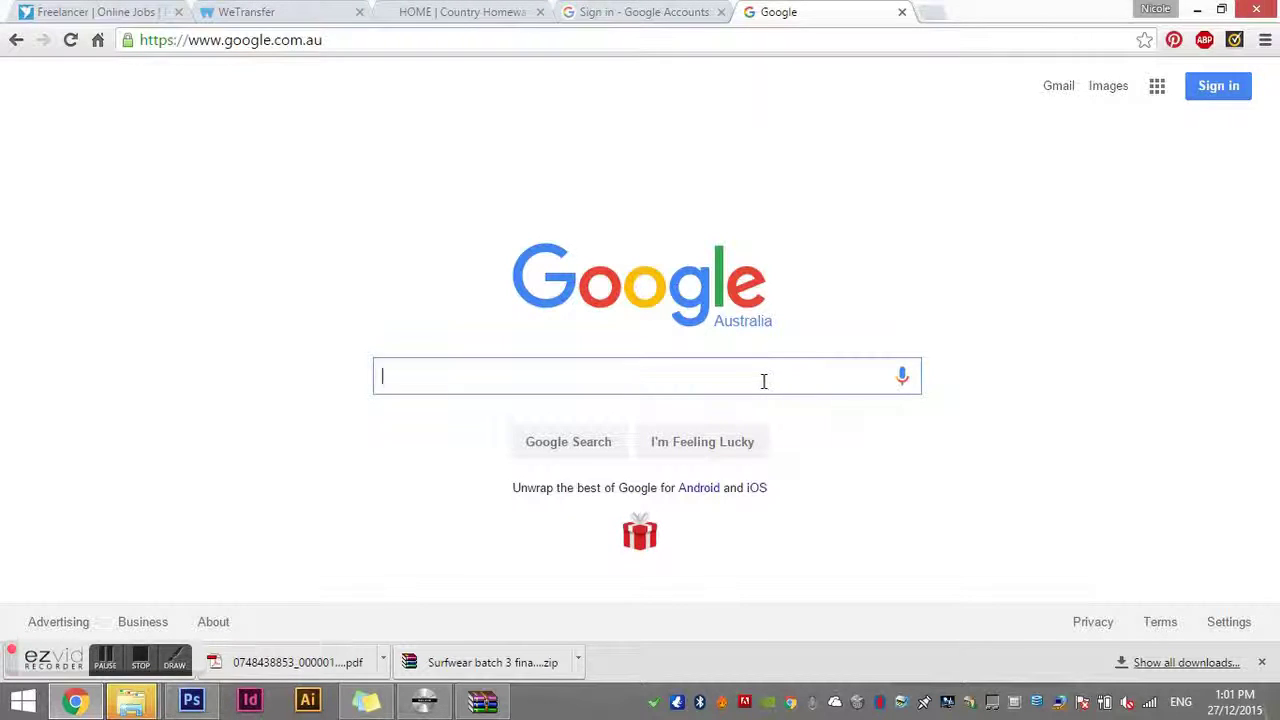
type("google an")
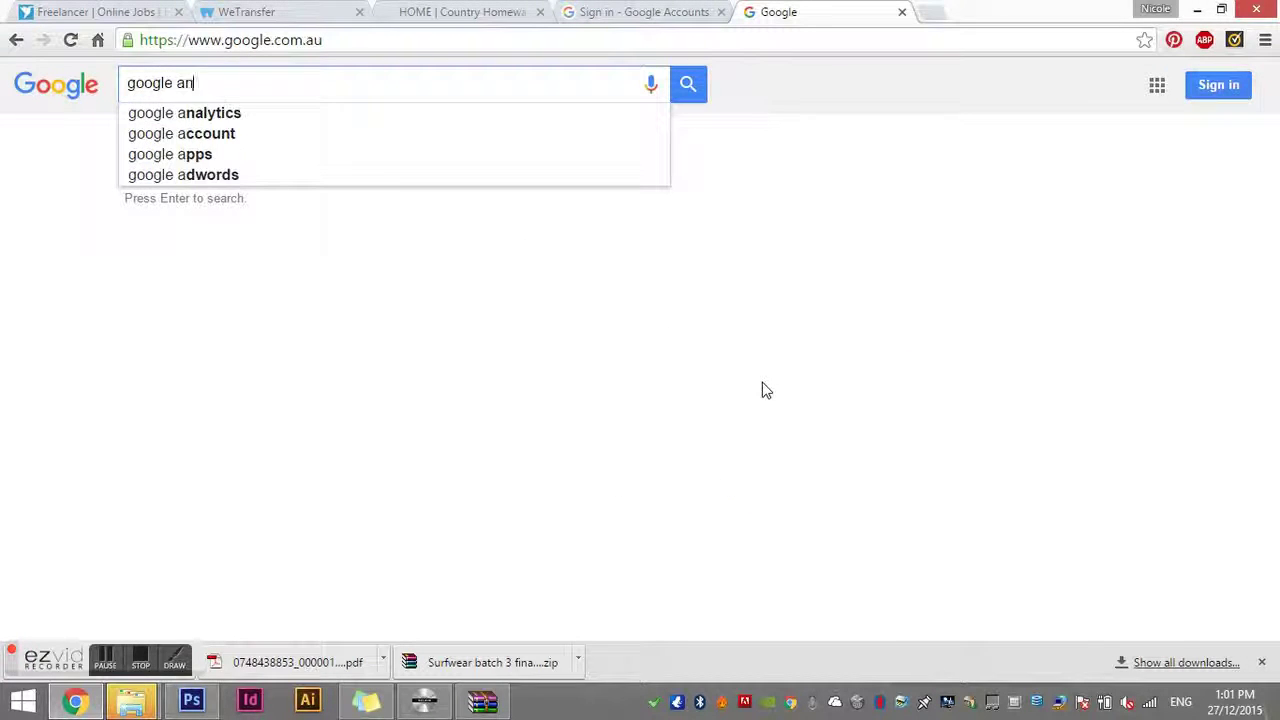
type("alytics")
key("Return")
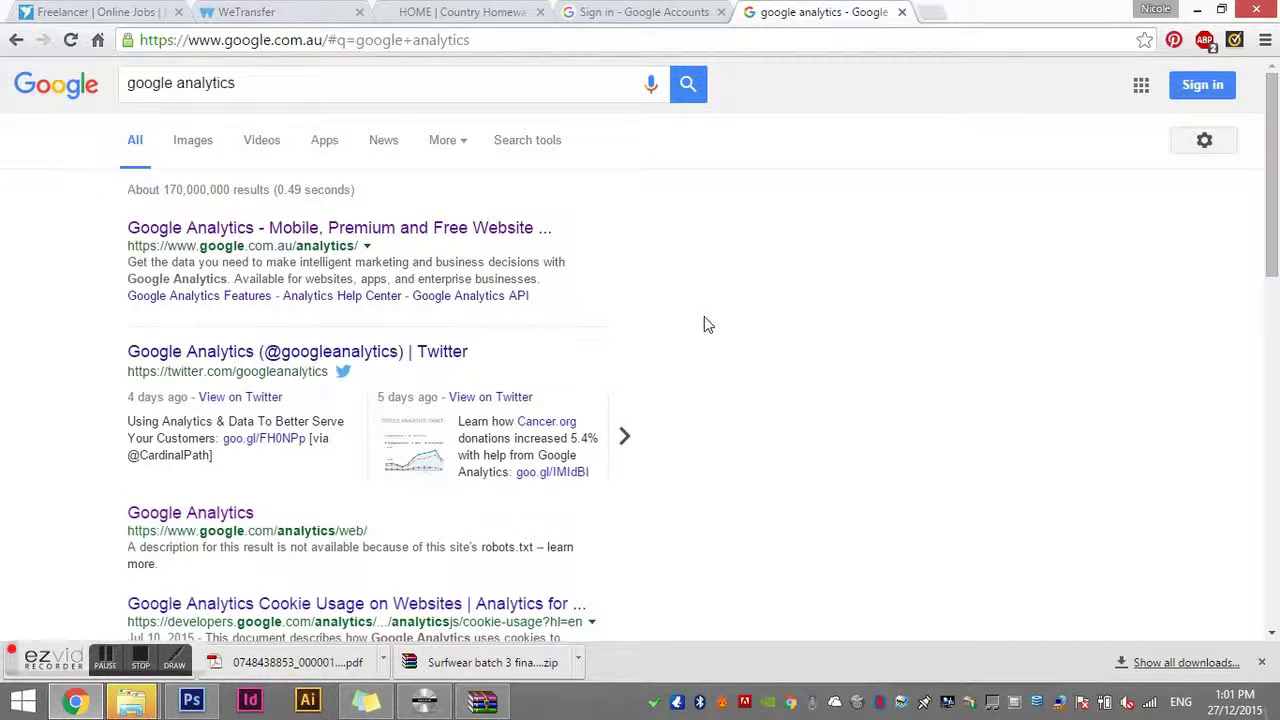
left_click(366, 232)
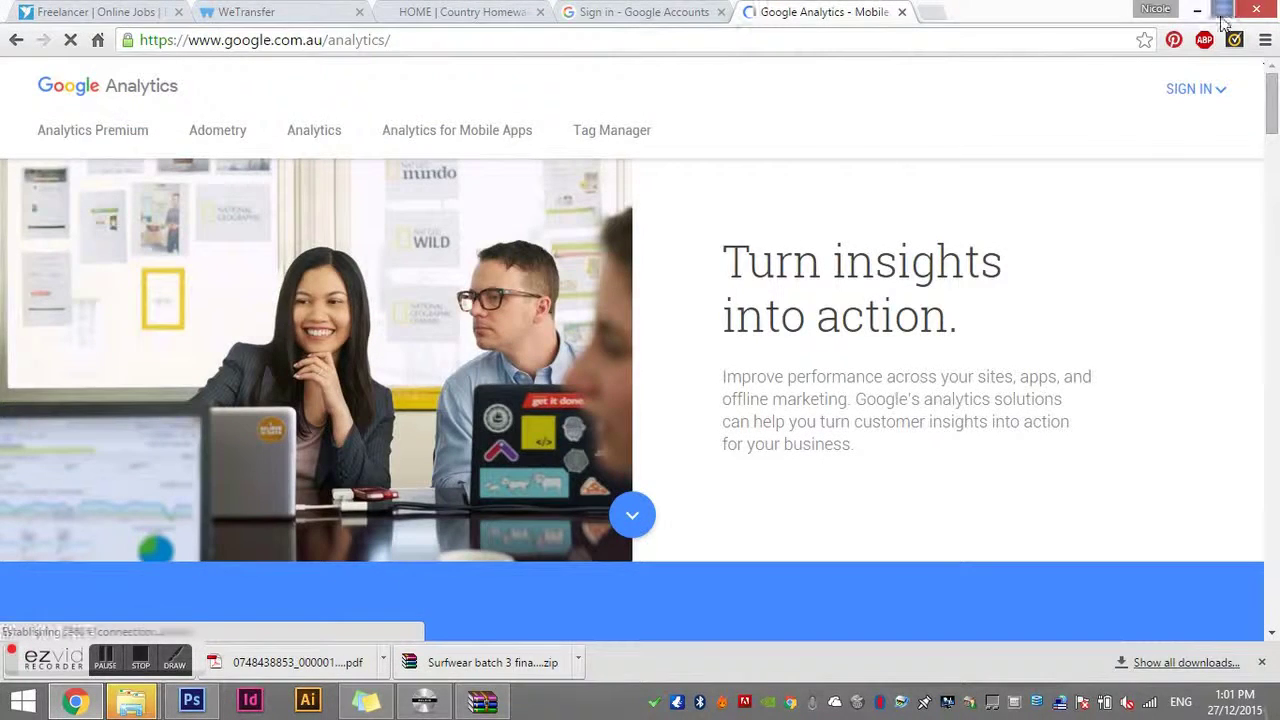
- Sign in to Google Analytics with the first listed account, entering the account password
left_click(1206, 90)
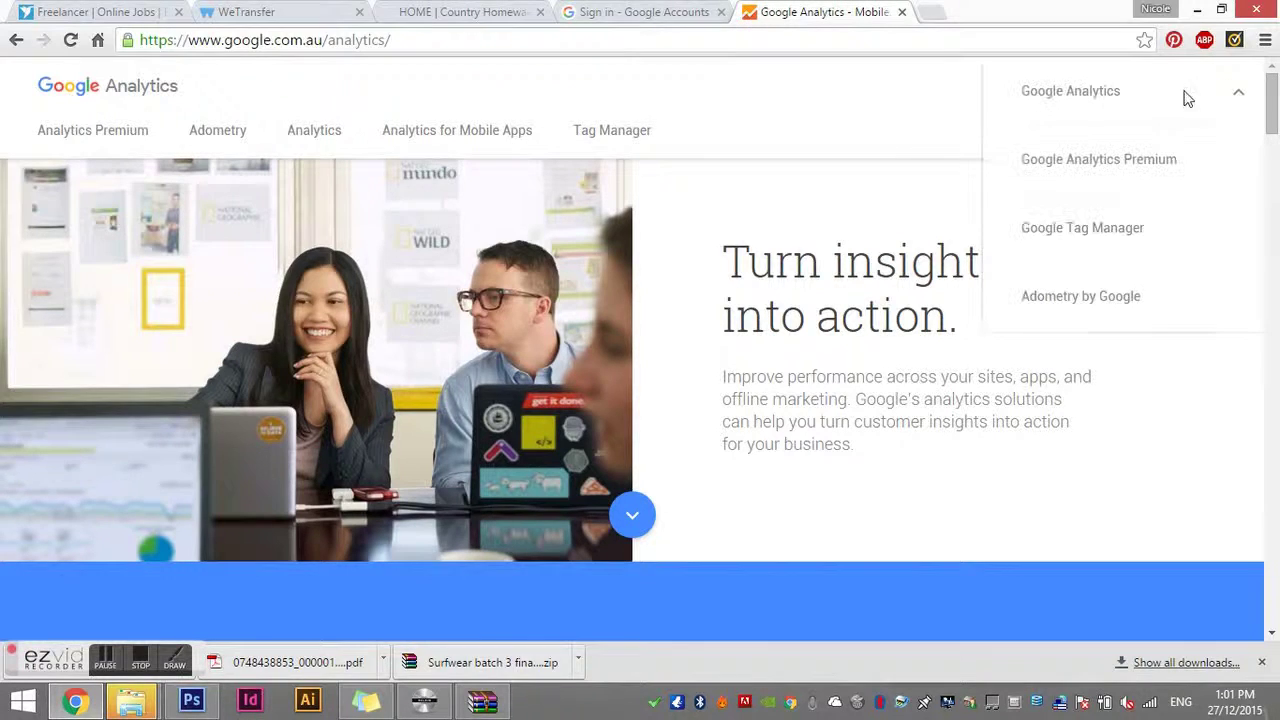
left_click(1100, 96)
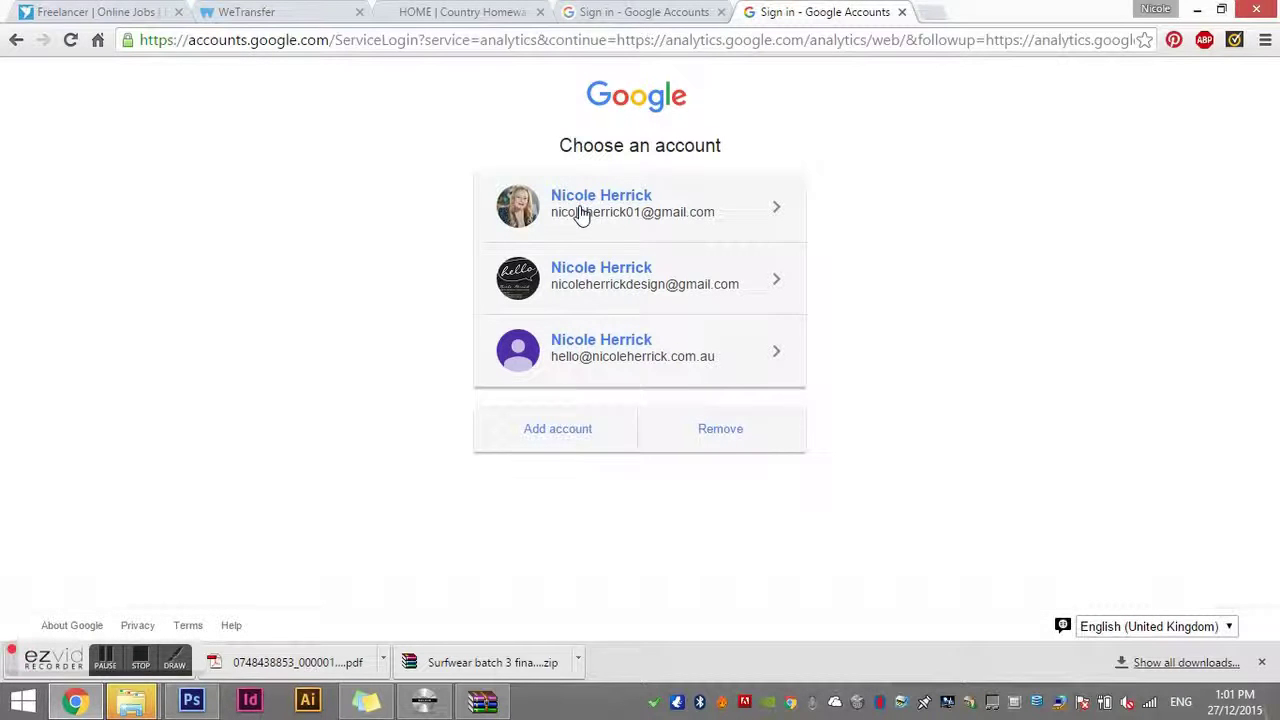
left_click(621, 202)
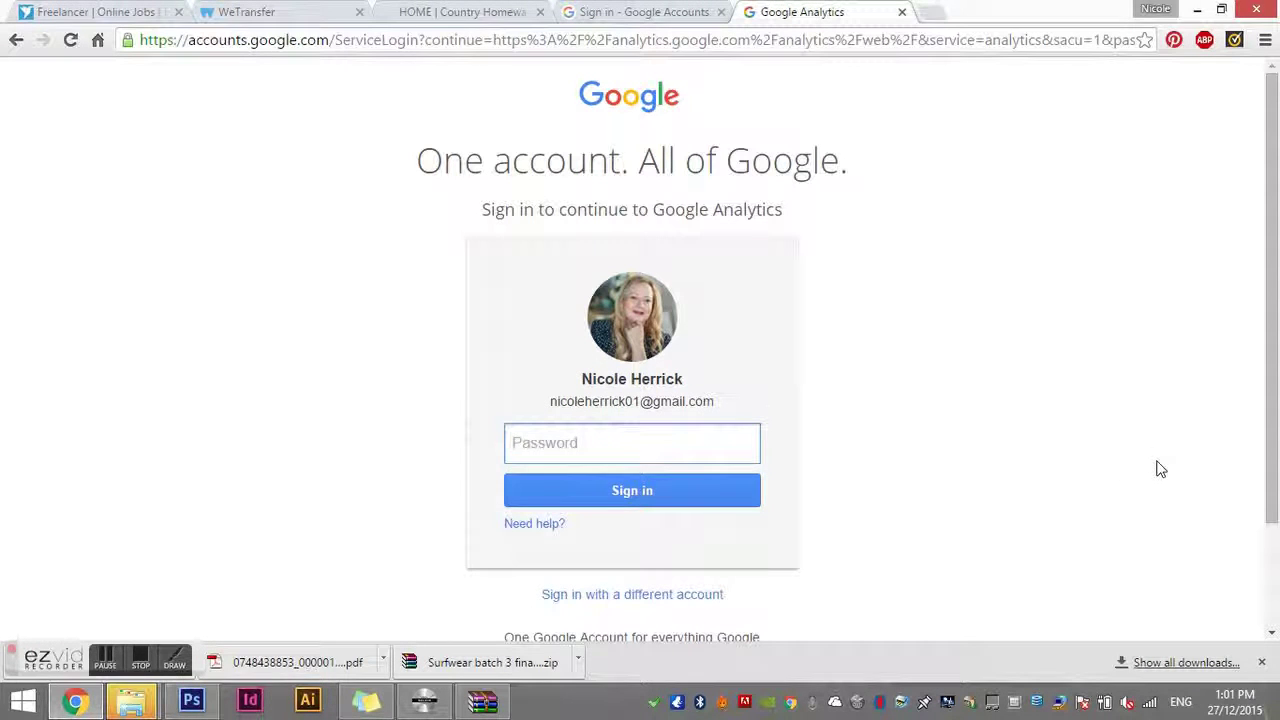
type("••••••••")
key("Return")
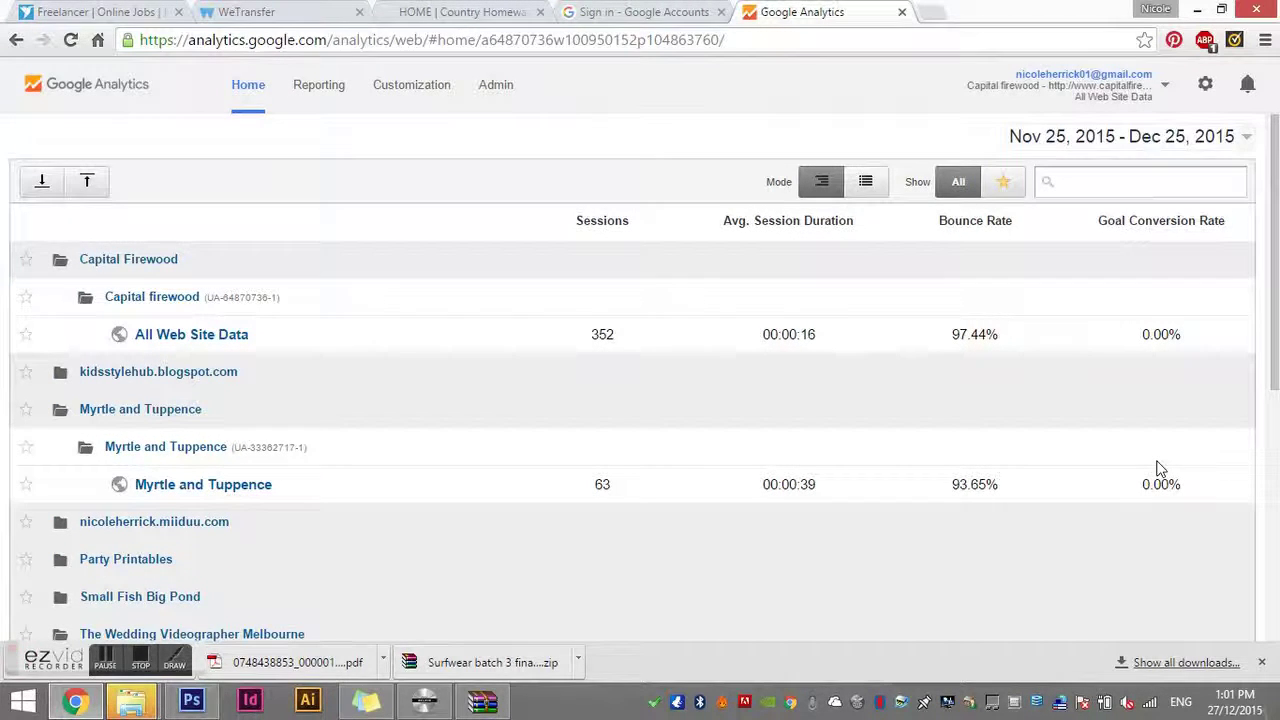
- Open the report for the last website view in the list of Analytics accounts
scroll(630, 446, "down", 5)
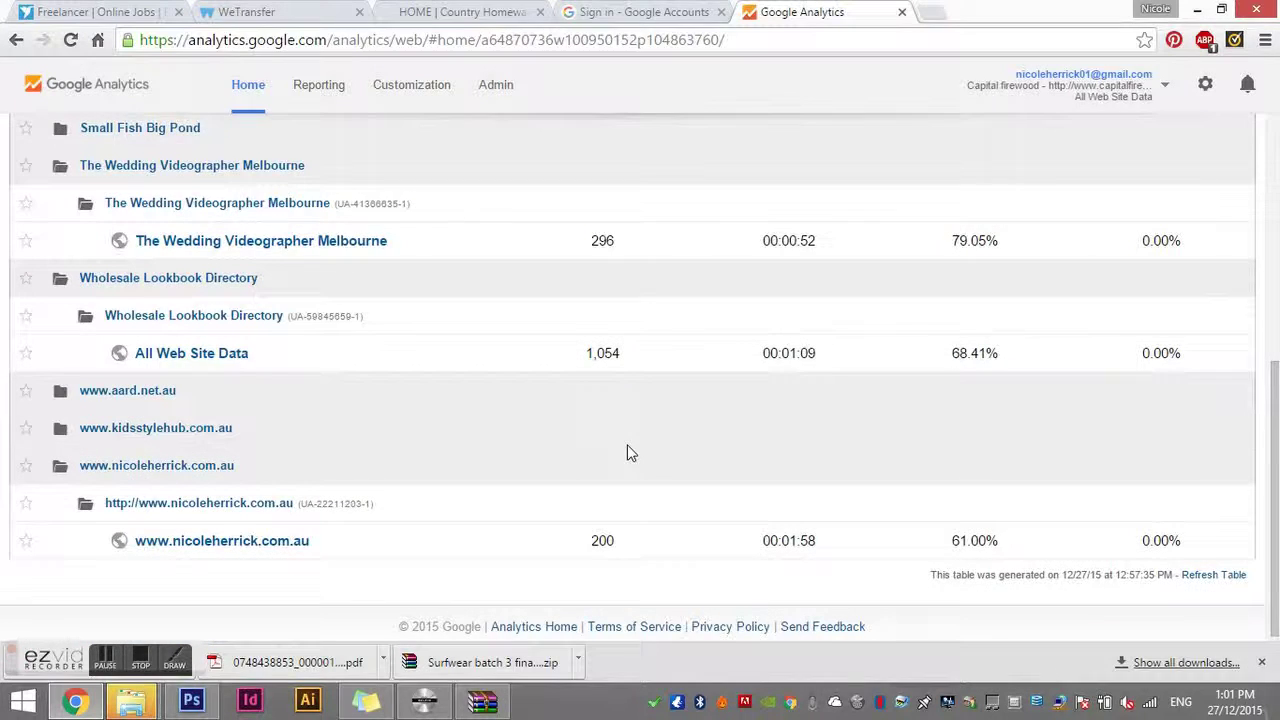
left_click(225, 536)
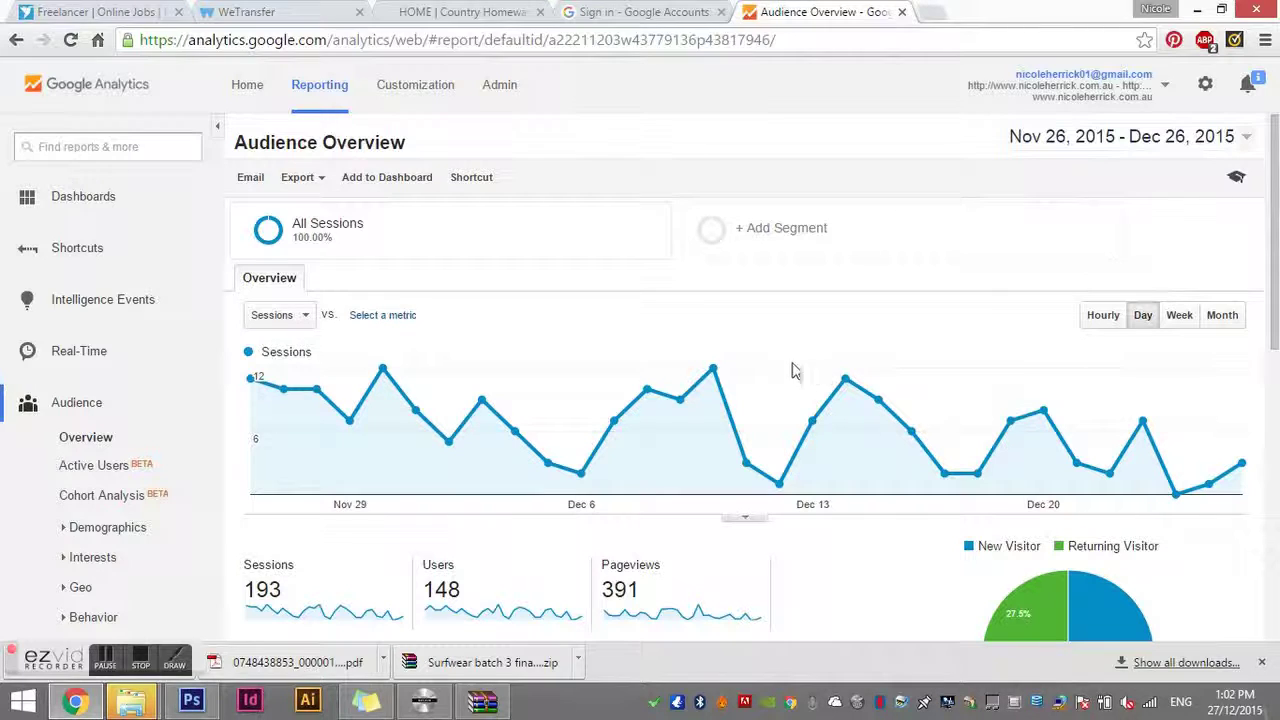
- Set the Audience Overview's custom date range to Jan 1, 2015 through Dec 26, 2015 and apply it
left_click(1248, 140)
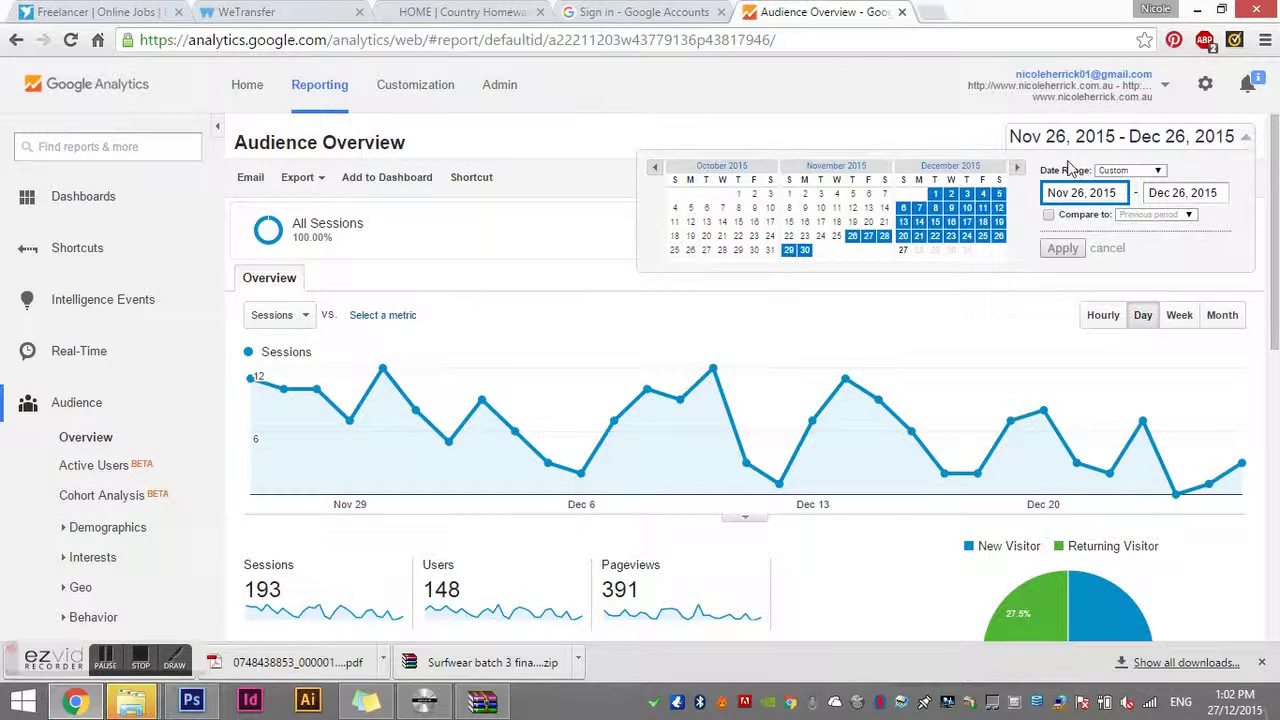
left_click(1155, 174)
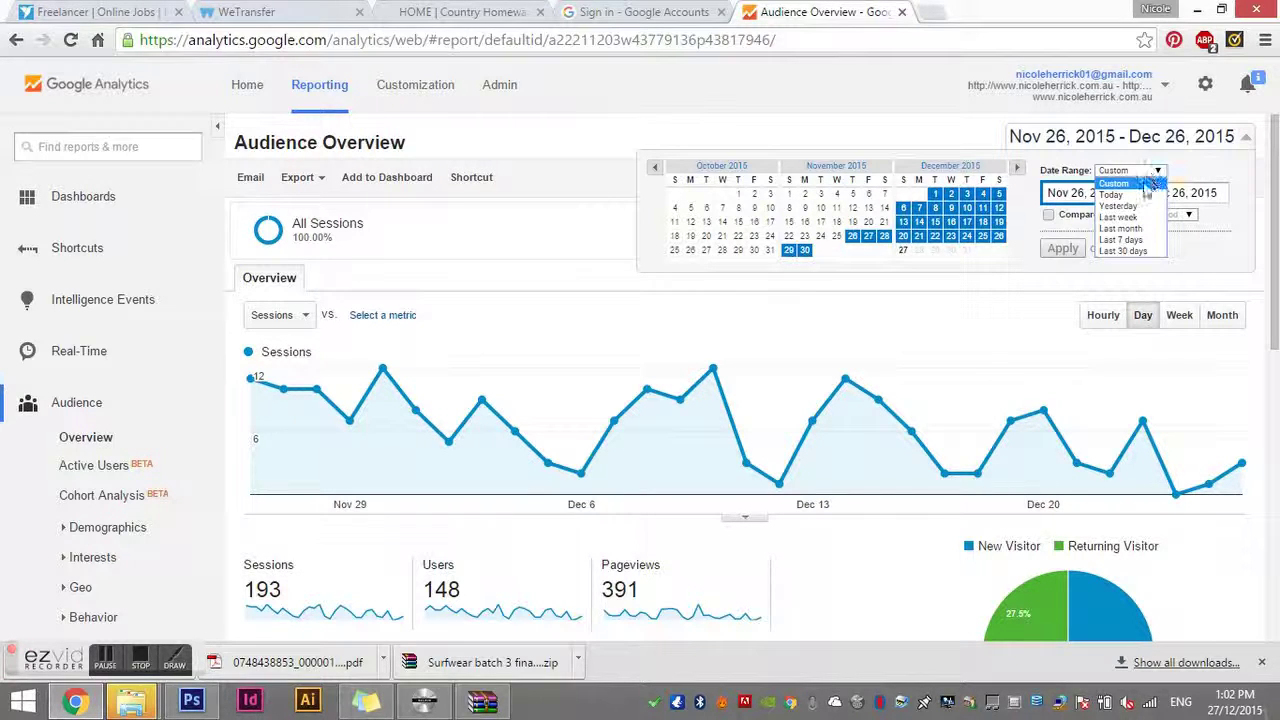
left_click(1135, 184)
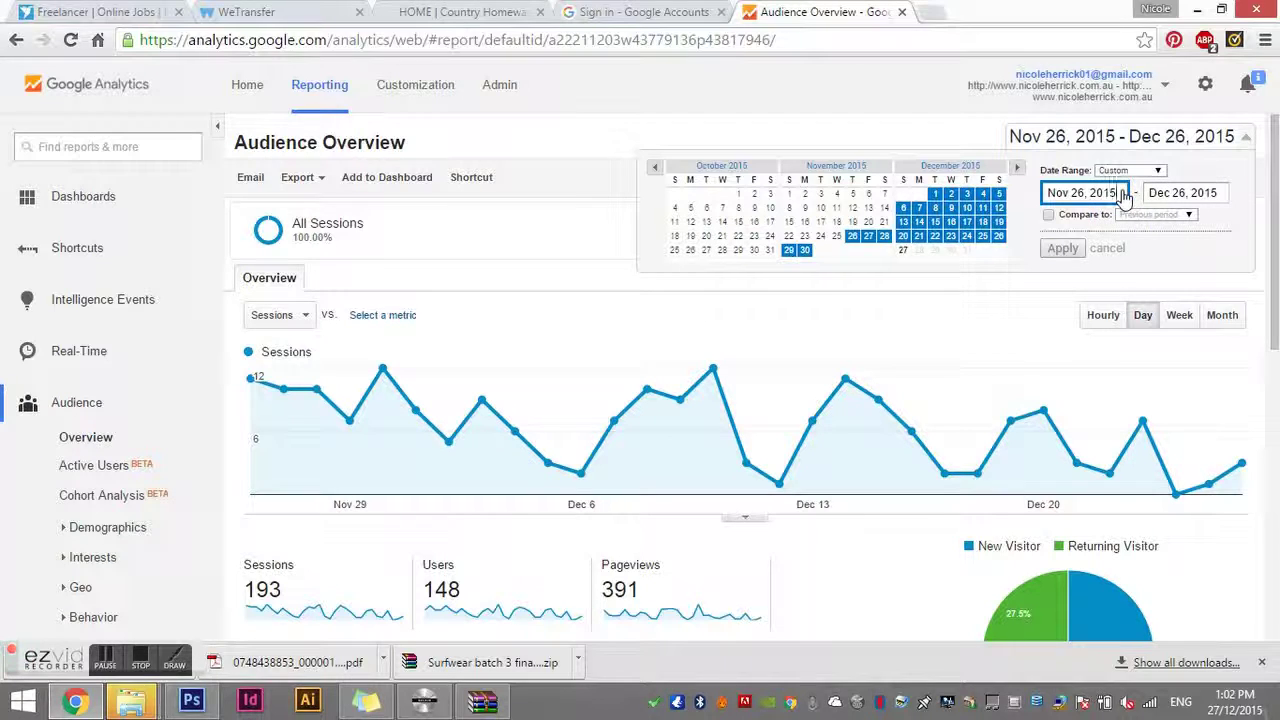
left_click(656, 168)
left_click(656, 168)
left_click(656, 168)
left_click(657, 170)
left_click(657, 170)
left_click(657, 170)
left_click(657, 170)
left_click(657, 170)
left_click(656, 170)
left_click(656, 170)
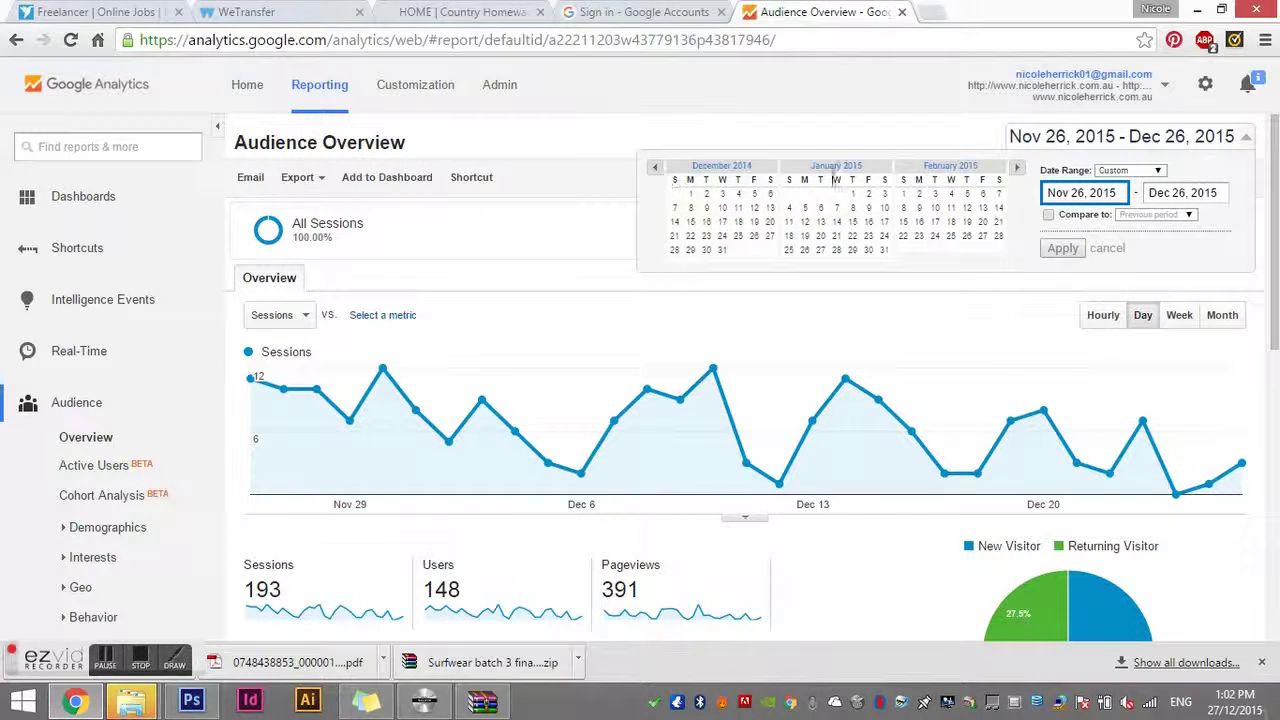
left_click(1015, 170)
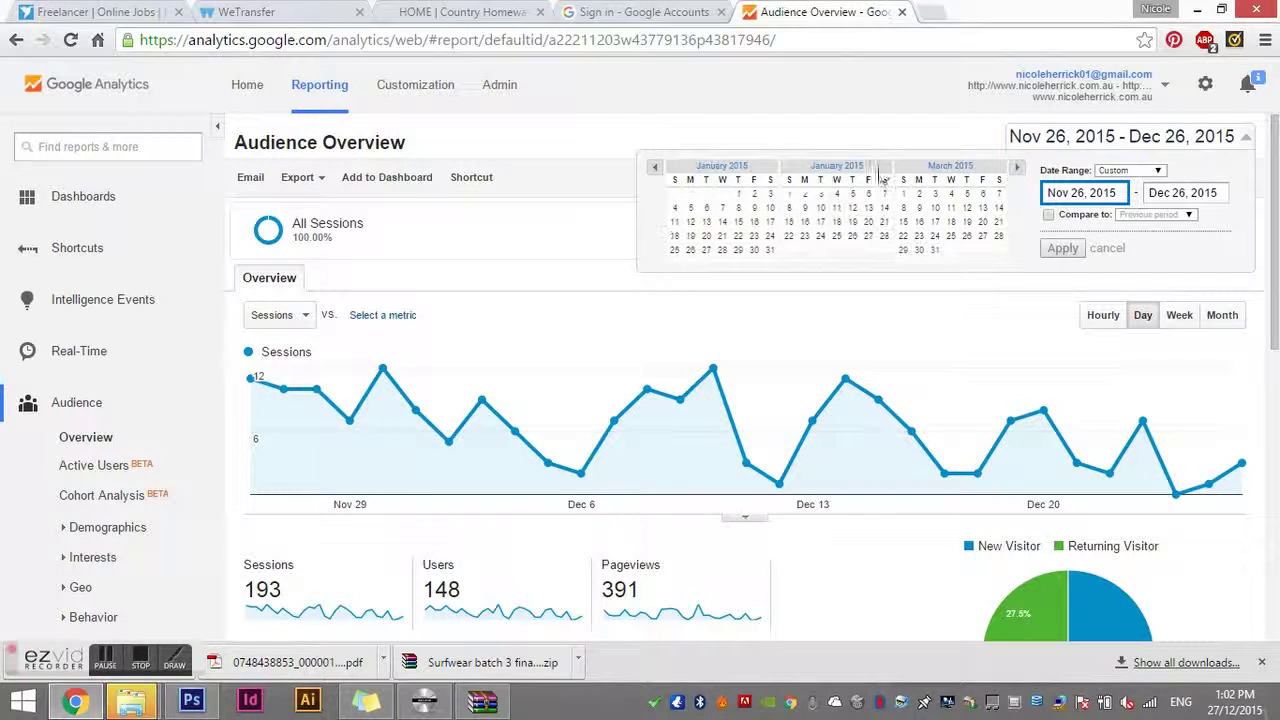
left_click(740, 196)
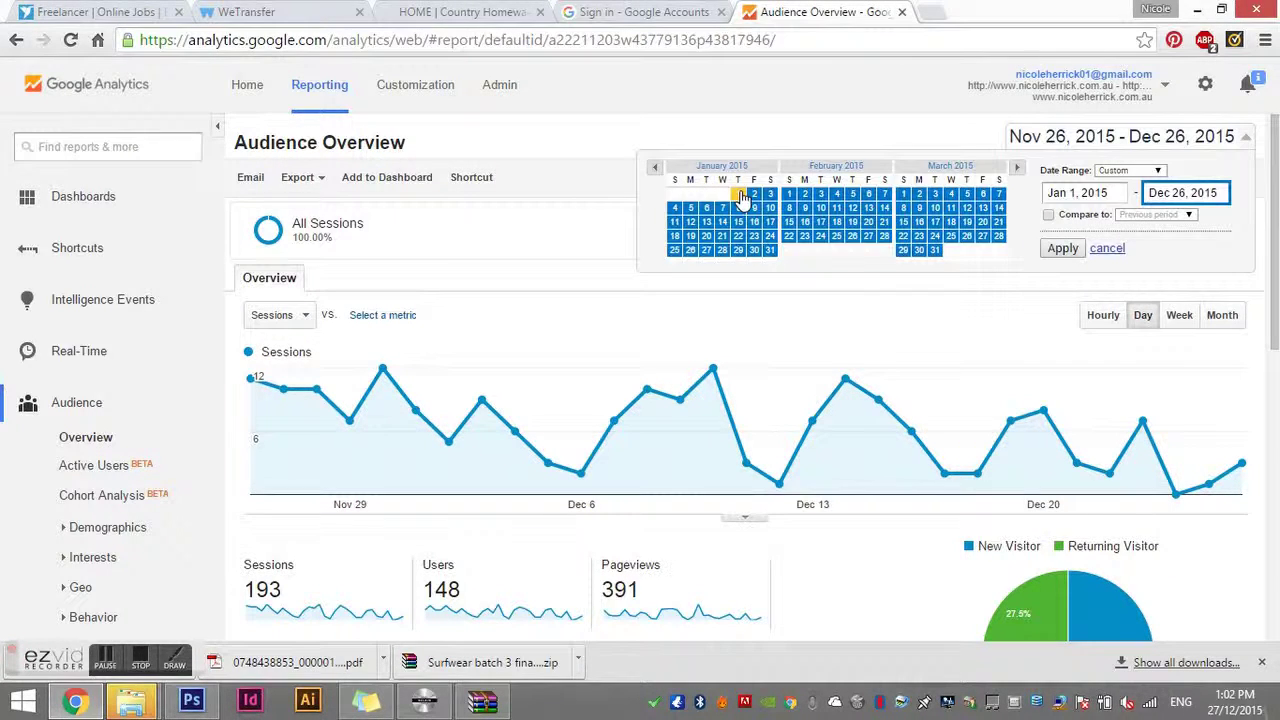
left_click(1185, 200)
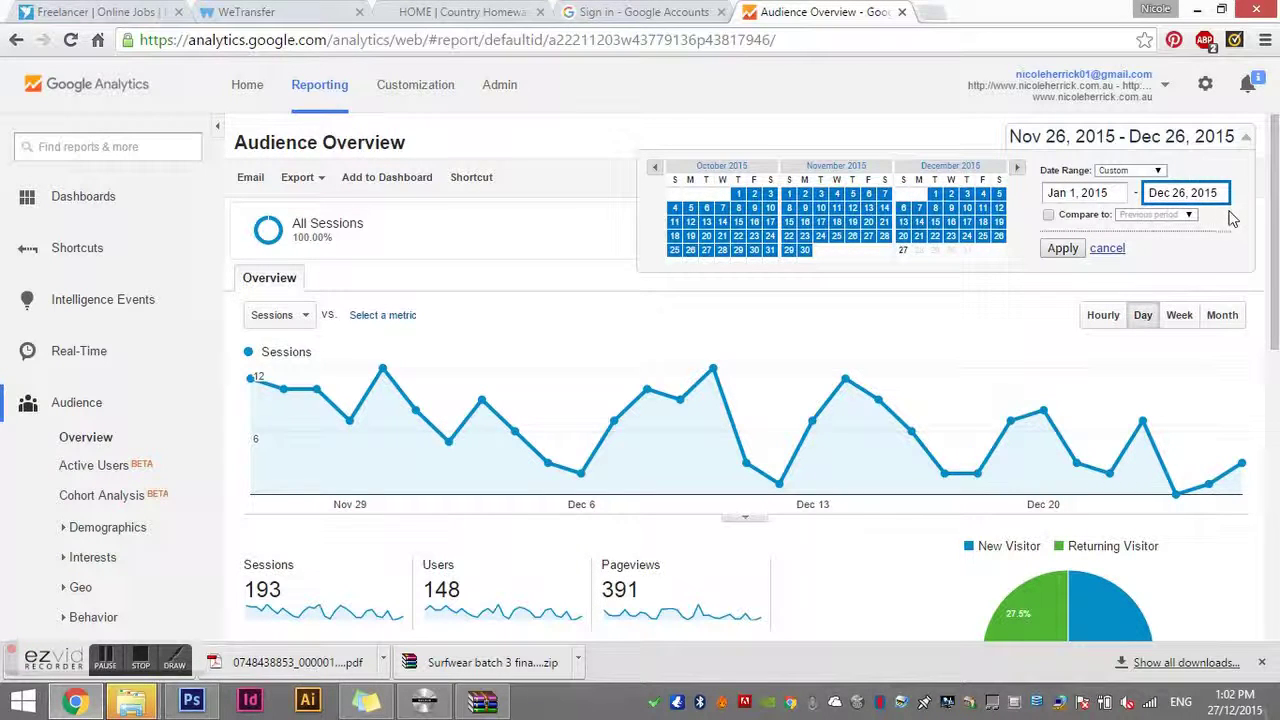
left_click(1186, 194)
left_click(1060, 248)
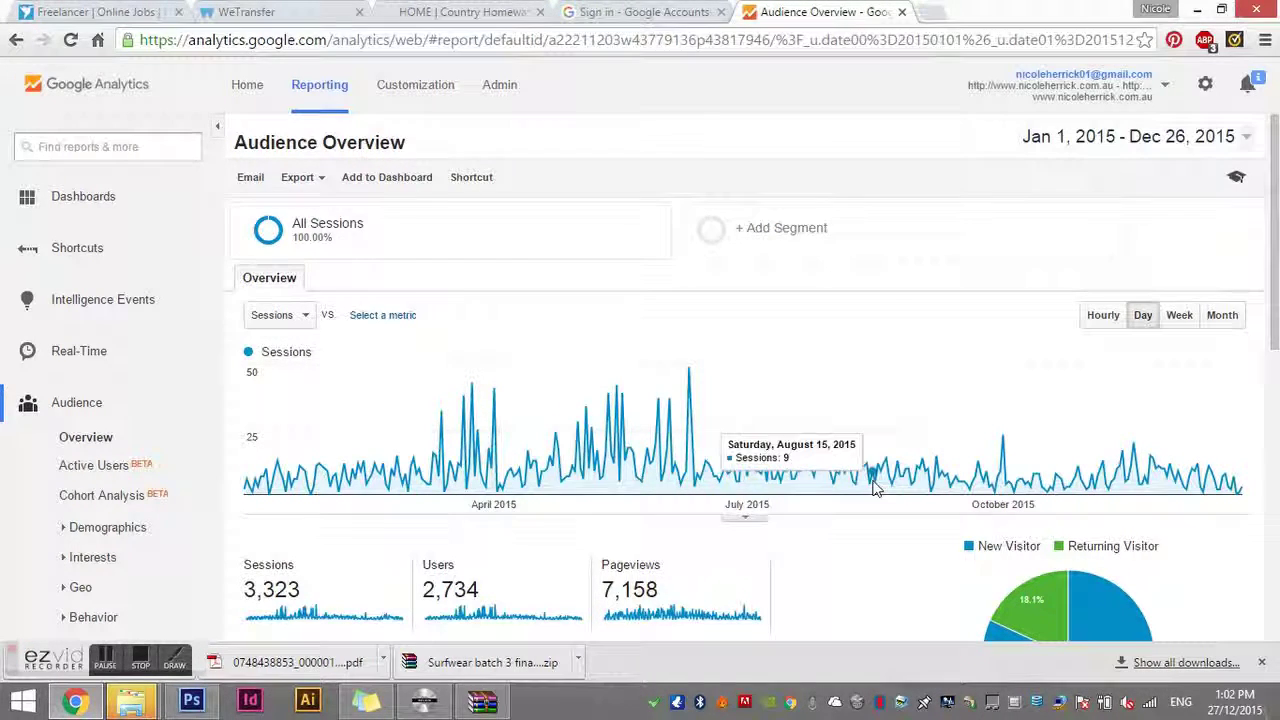
- Examine the Audience Overview's sessions graph, summary metrics and chart of new versus returning visitors
scroll(875, 488, "down", 1)
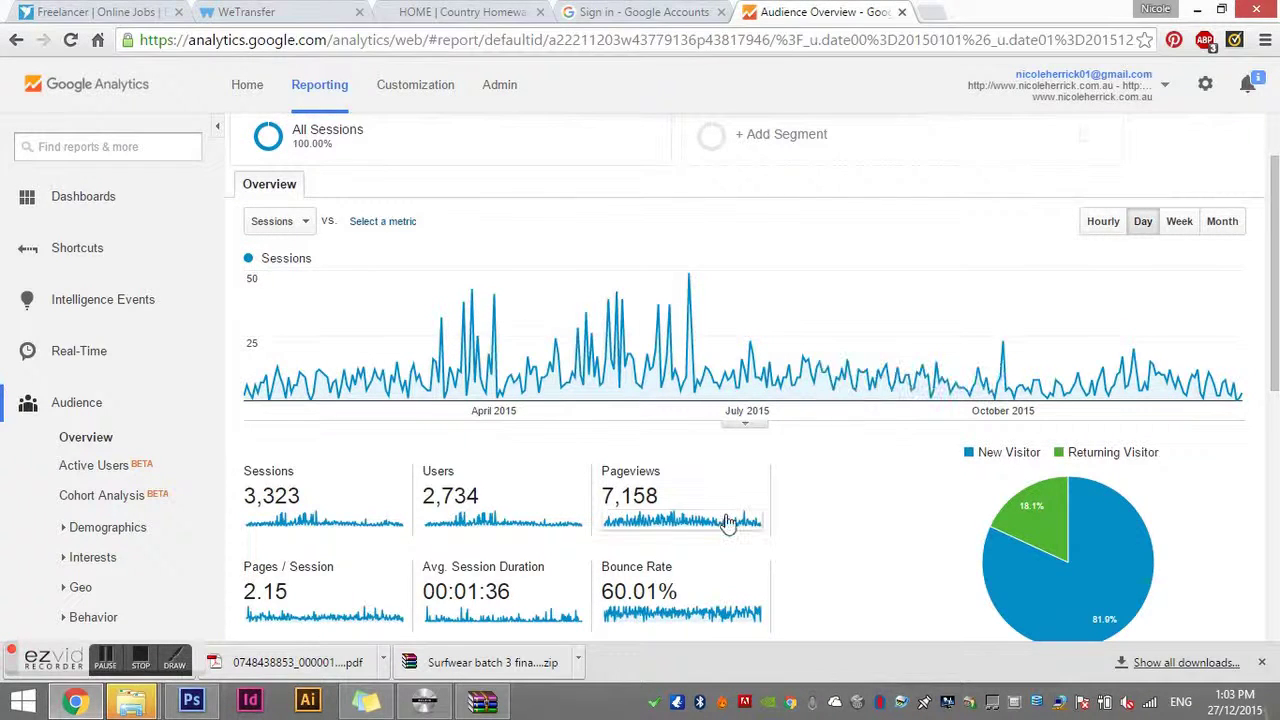
scroll(728, 524, "down", 1)
scroll(200, 457, "up", 2)
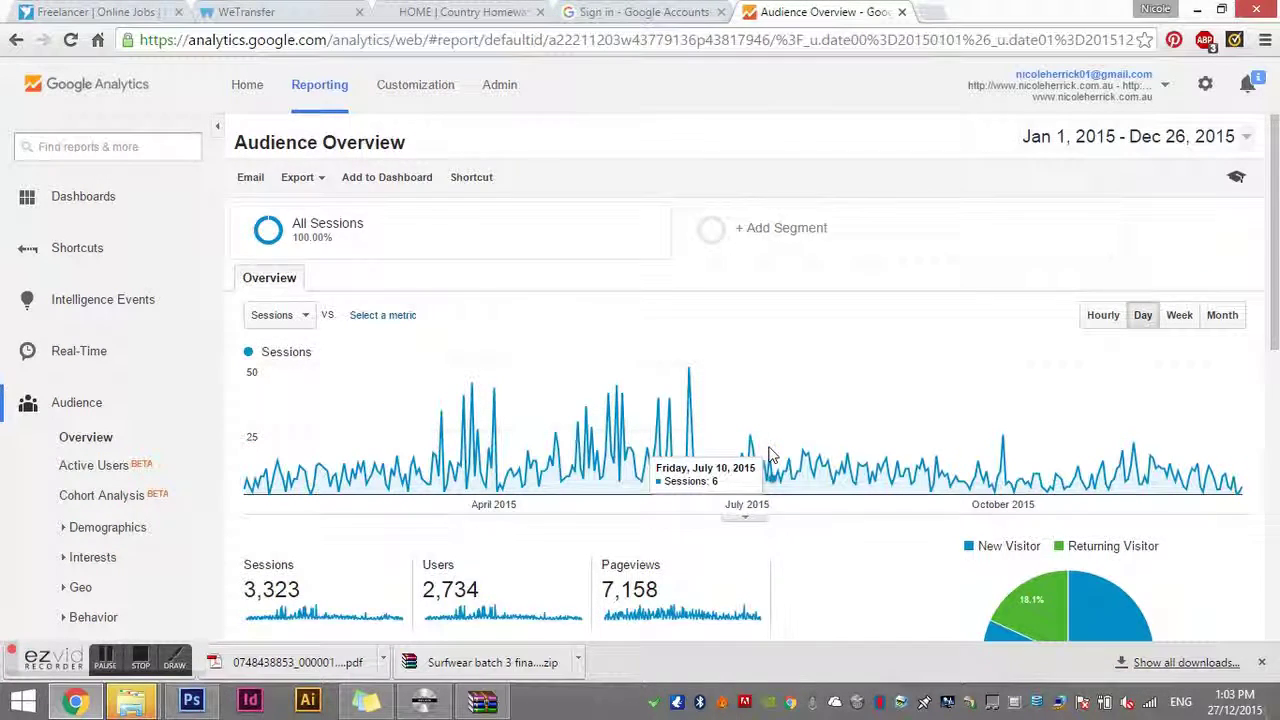
scroll(760, 455, "down", 2)
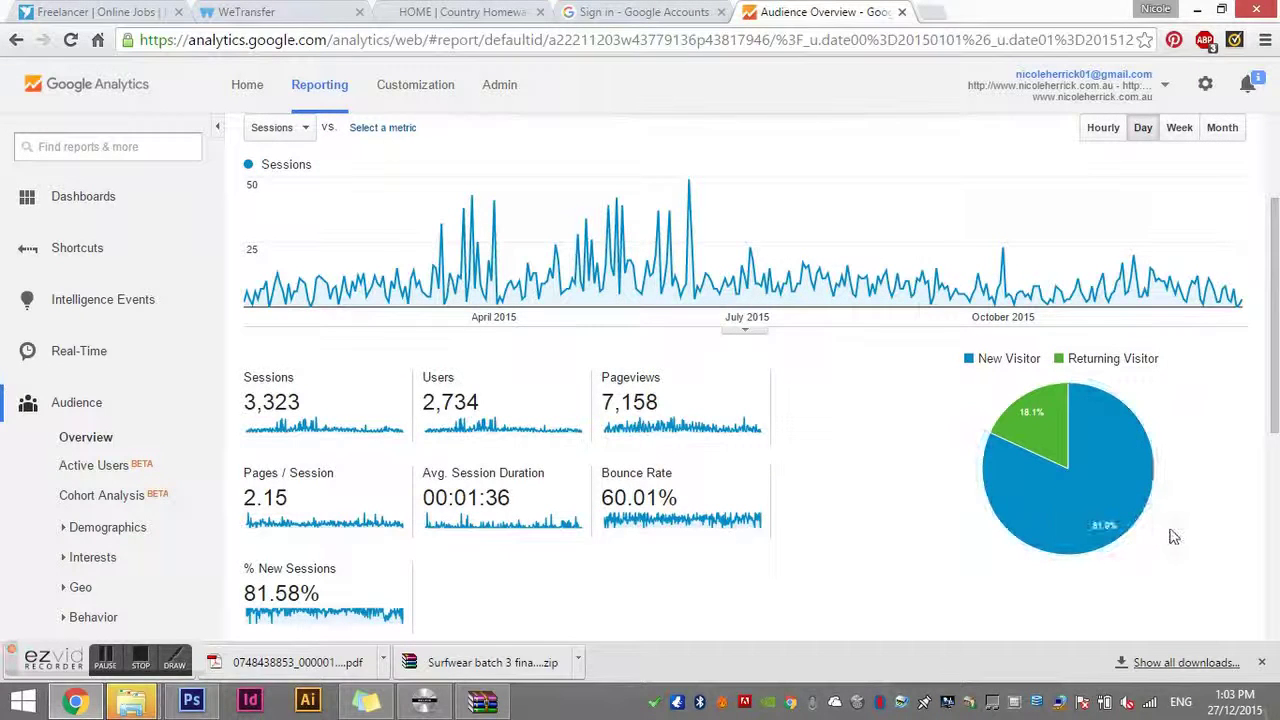
mouse_move(1042, 546)
mouse_move(1052, 430)
scroll(670, 577, "down", 1)
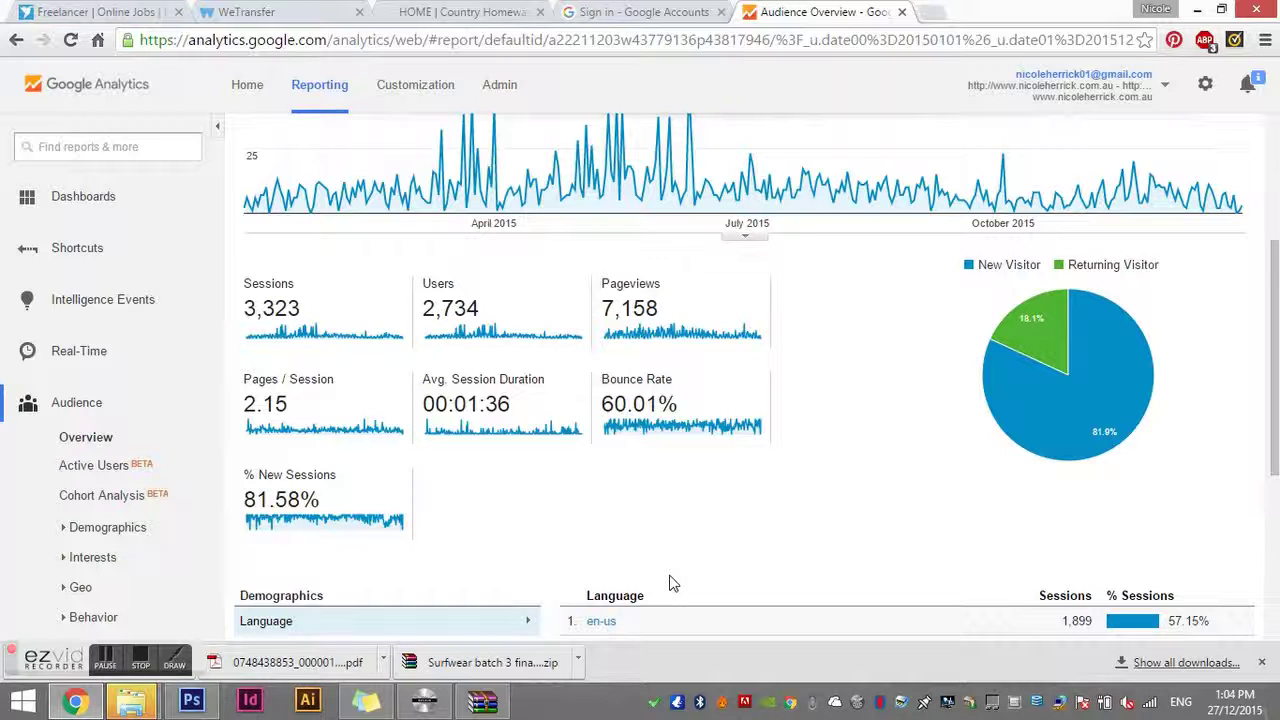
scroll(600, 560, "down", 1)
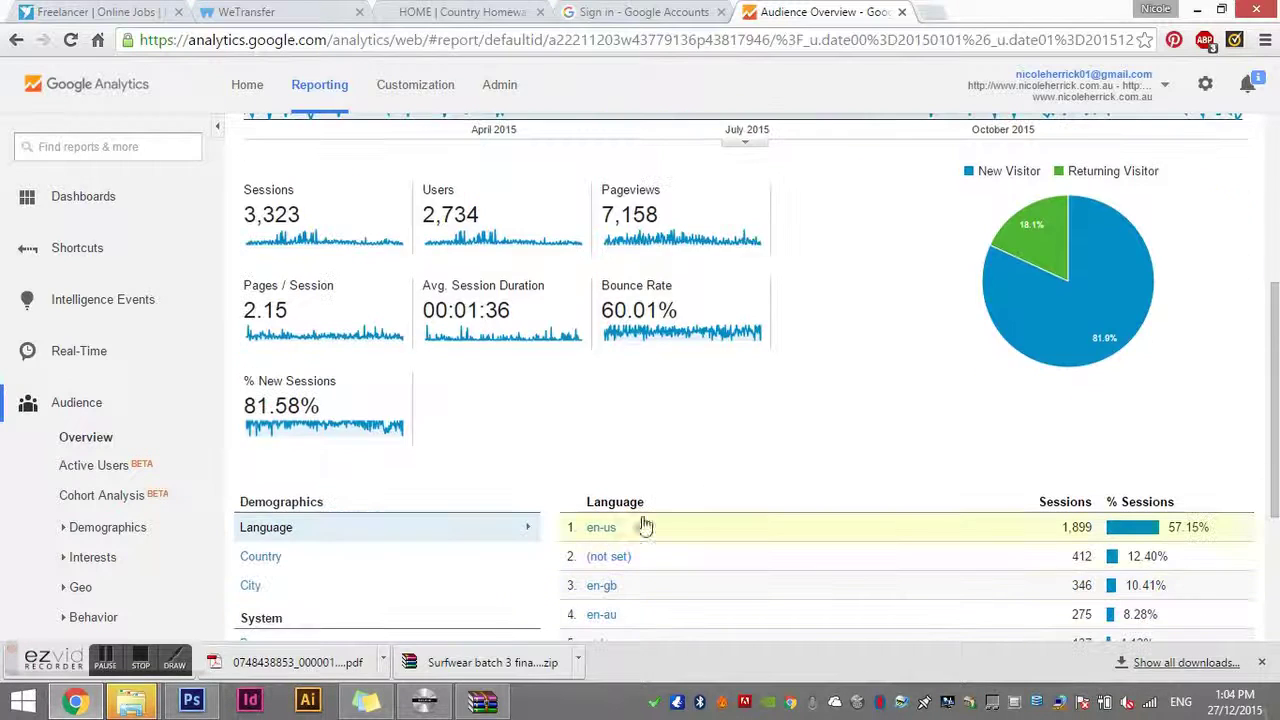
scroll(680, 500, "up", 2)
scroll(592, 585, "down", 1)
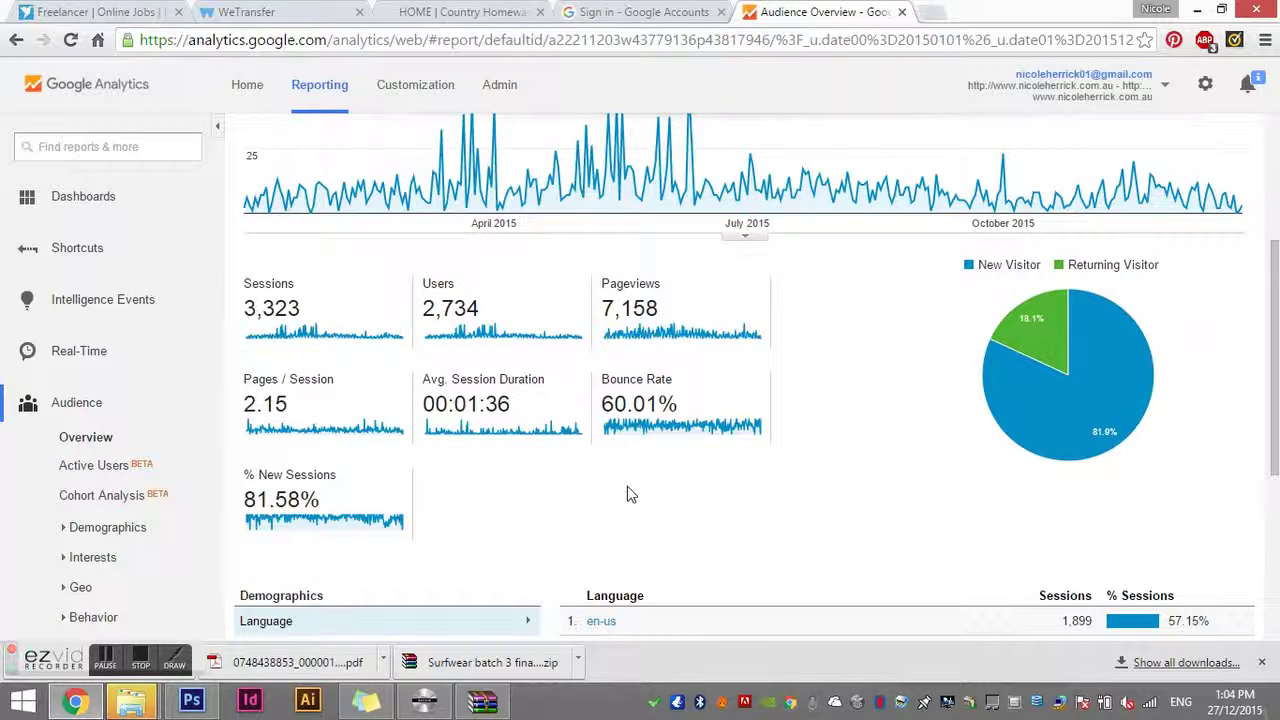
scroll(628, 494, "down", 1)
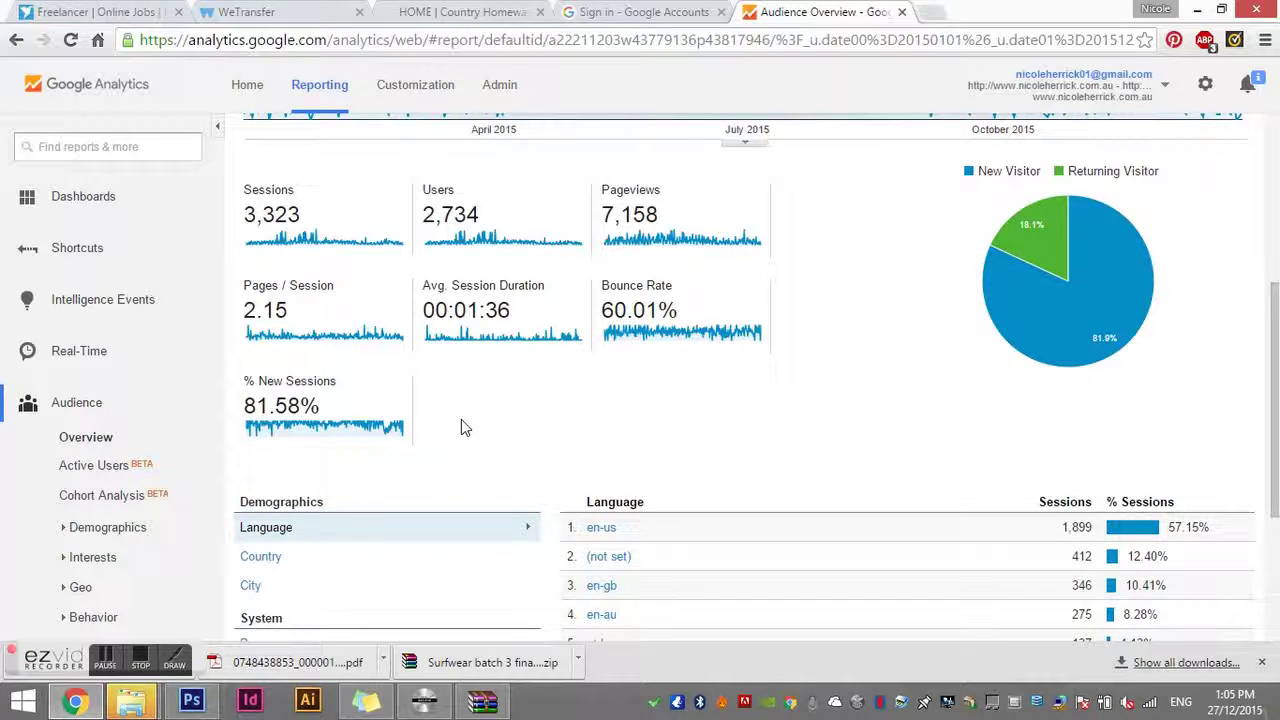
- Review the demographic breakdown of sessions by language, country and city
scroll(500, 428, "down", 3)
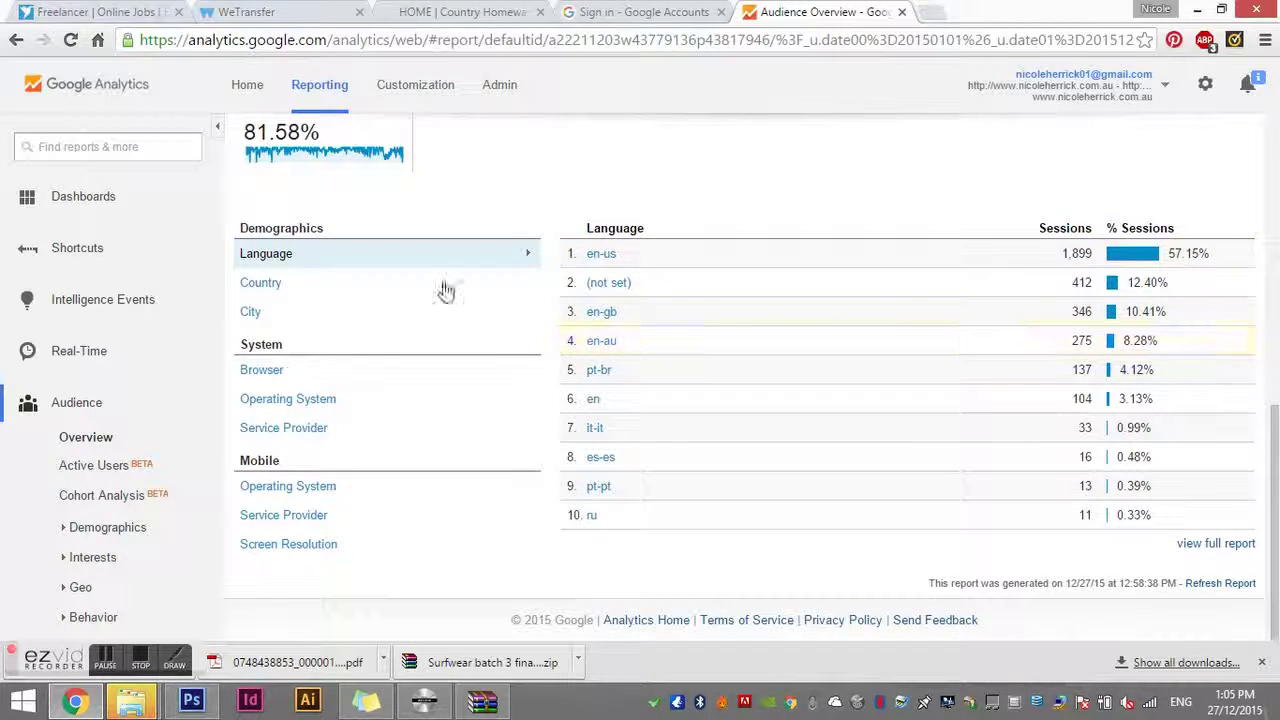
left_click(260, 283)
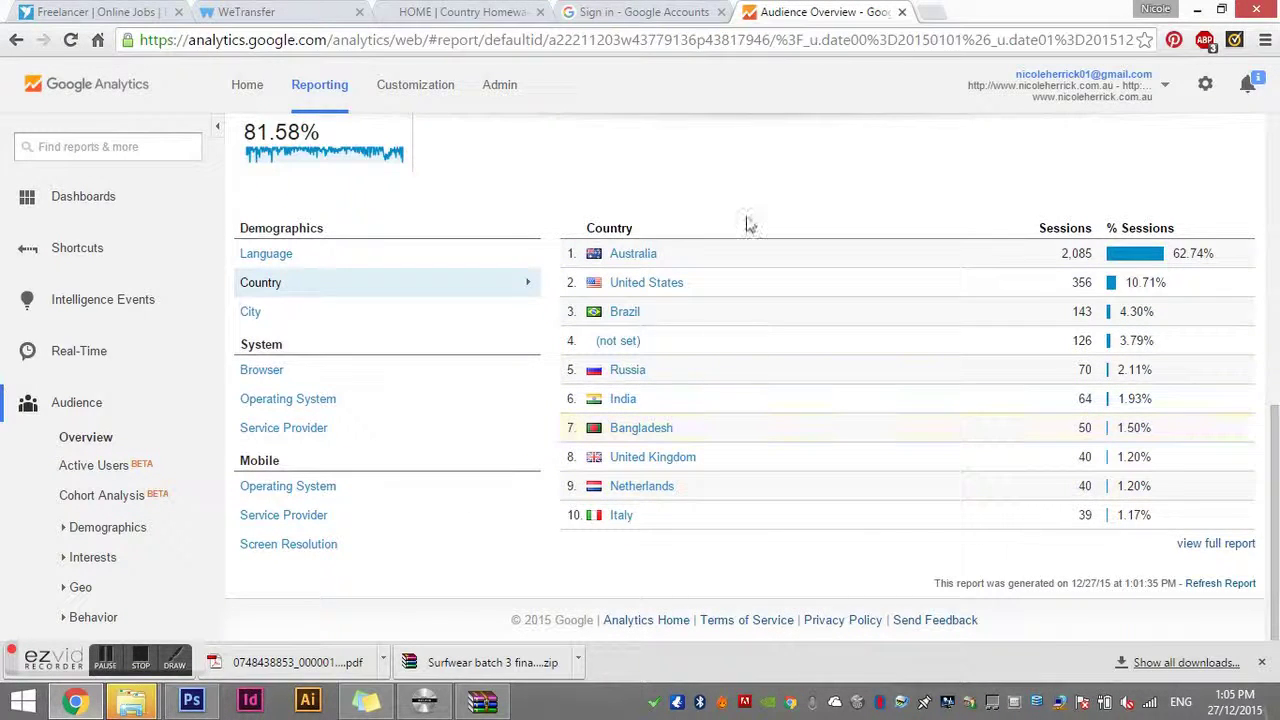
left_click(250, 313)
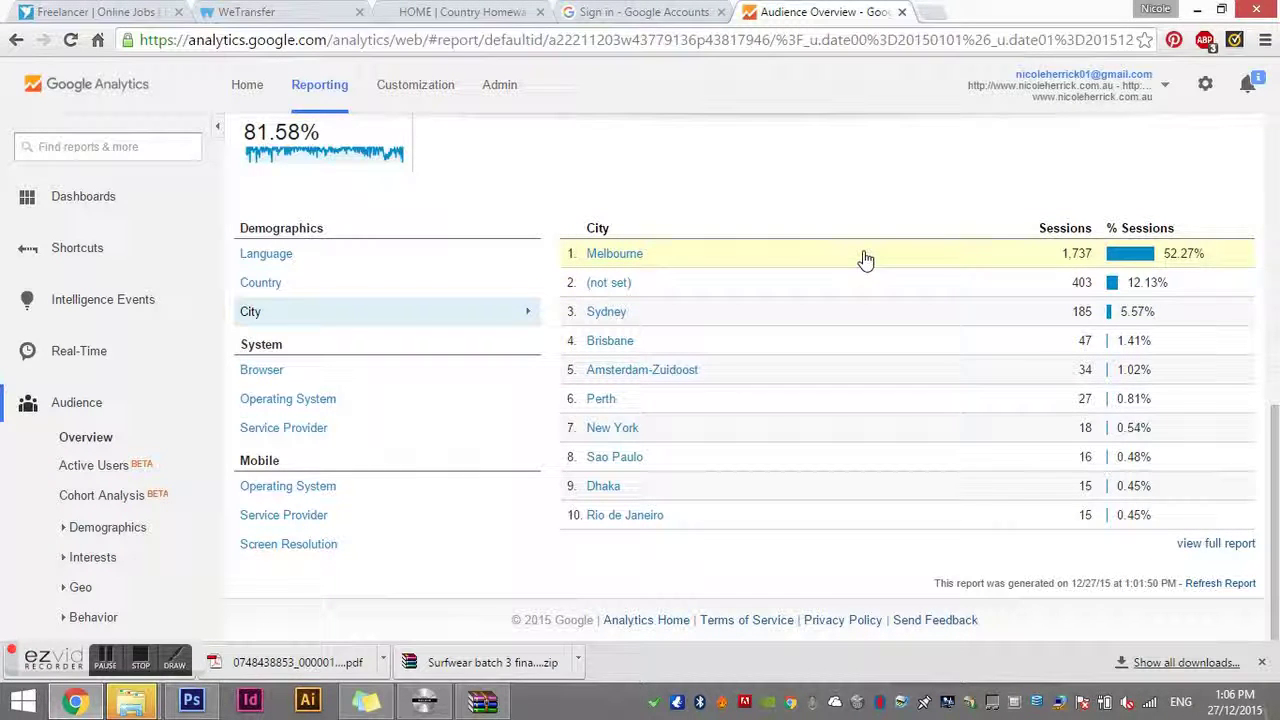
- Review sessions by system browser and operating system, and by mobile operating system and screen resolution
left_click(256, 369)
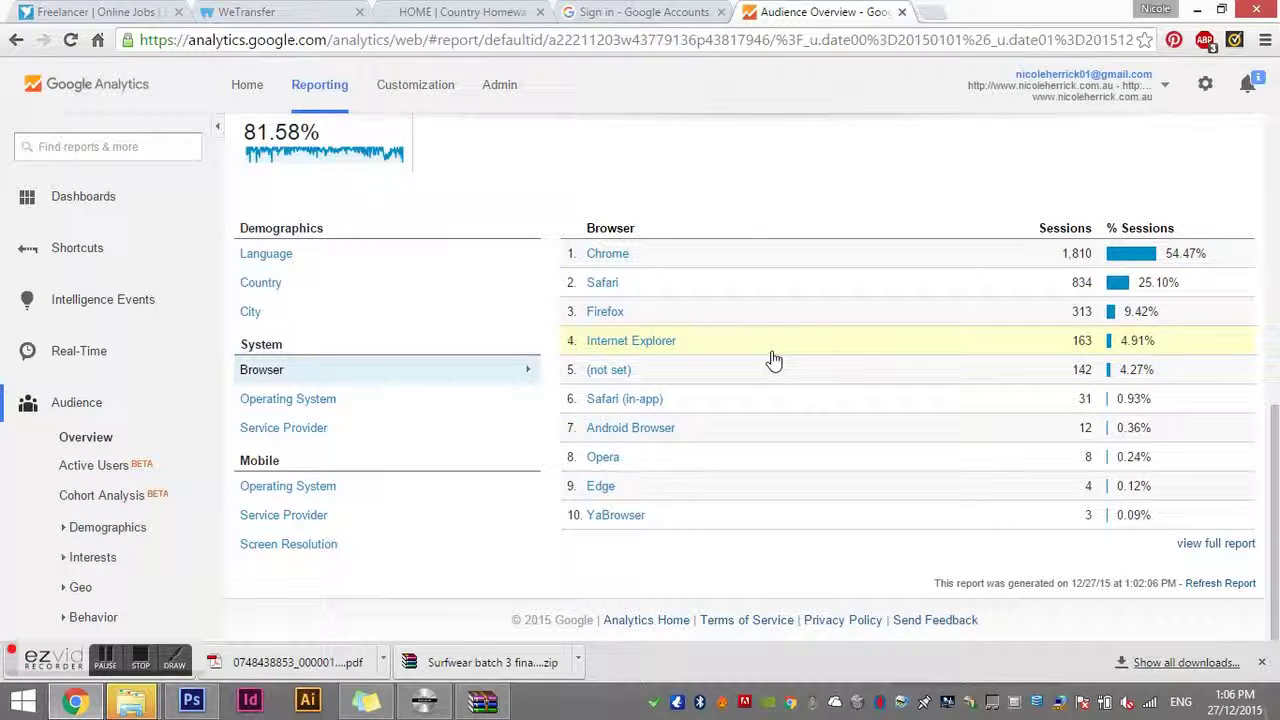
left_click(258, 400)
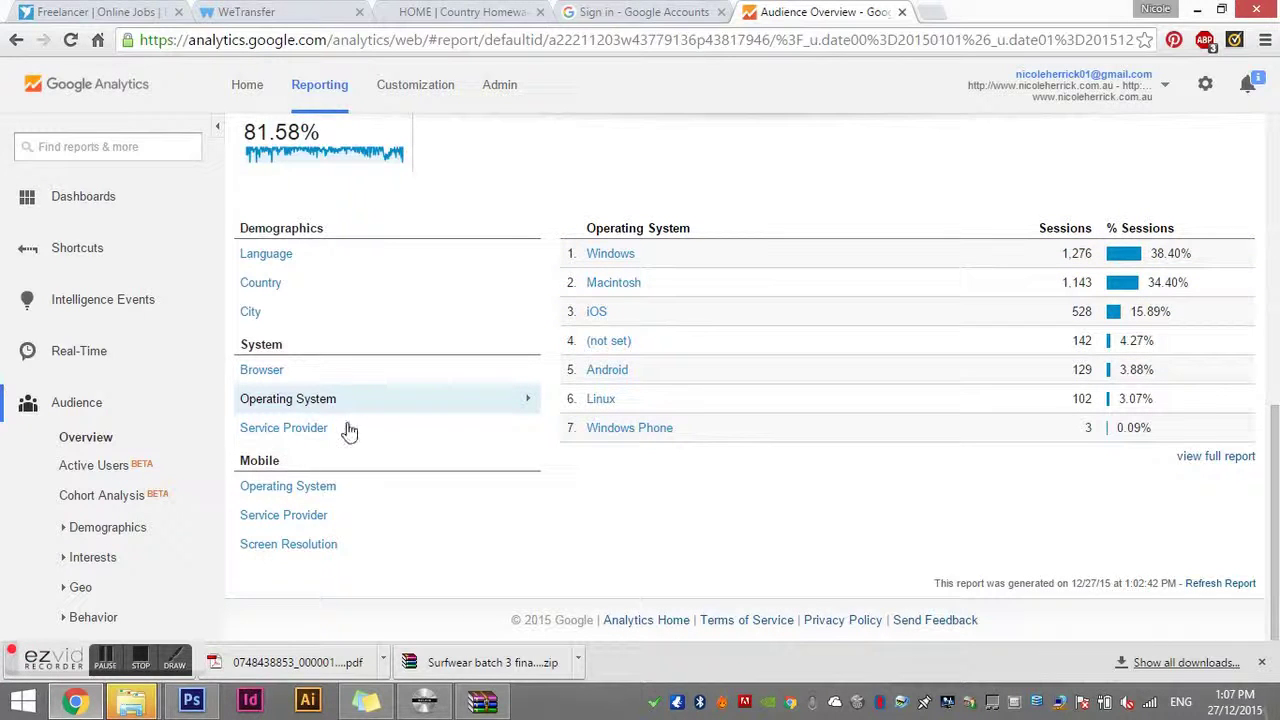
left_click(300, 489)
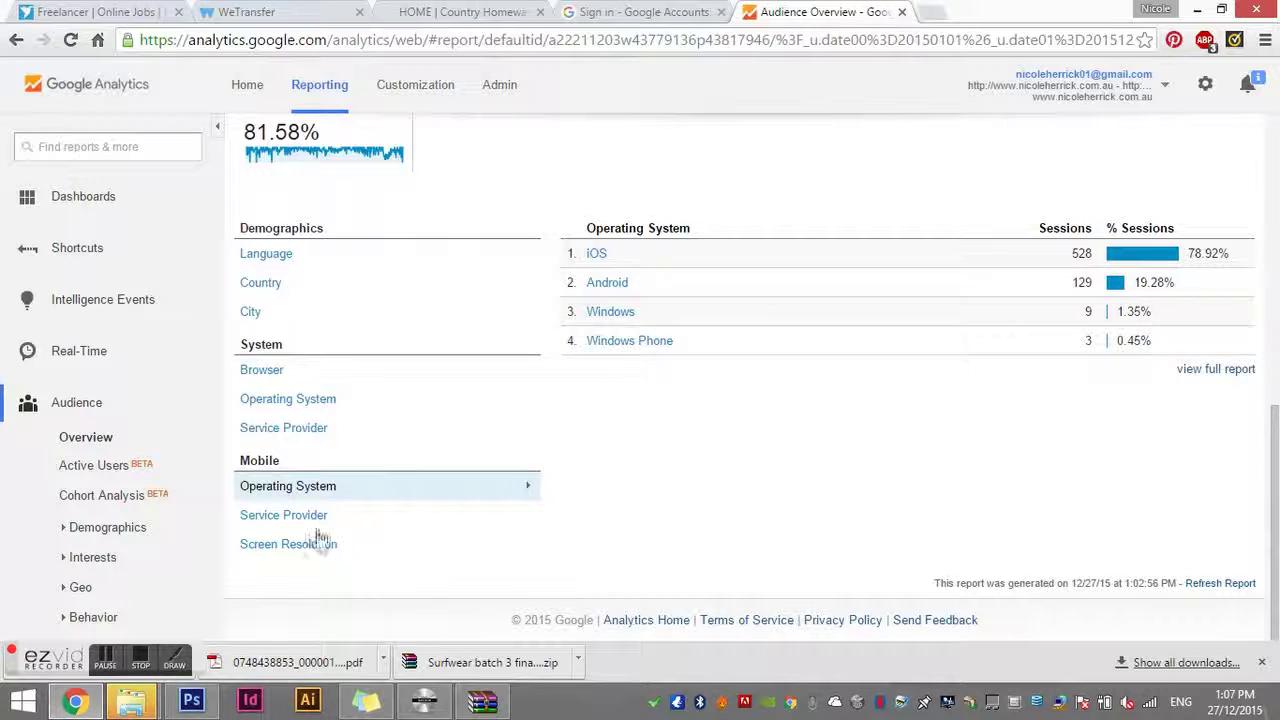
left_click(286, 546)
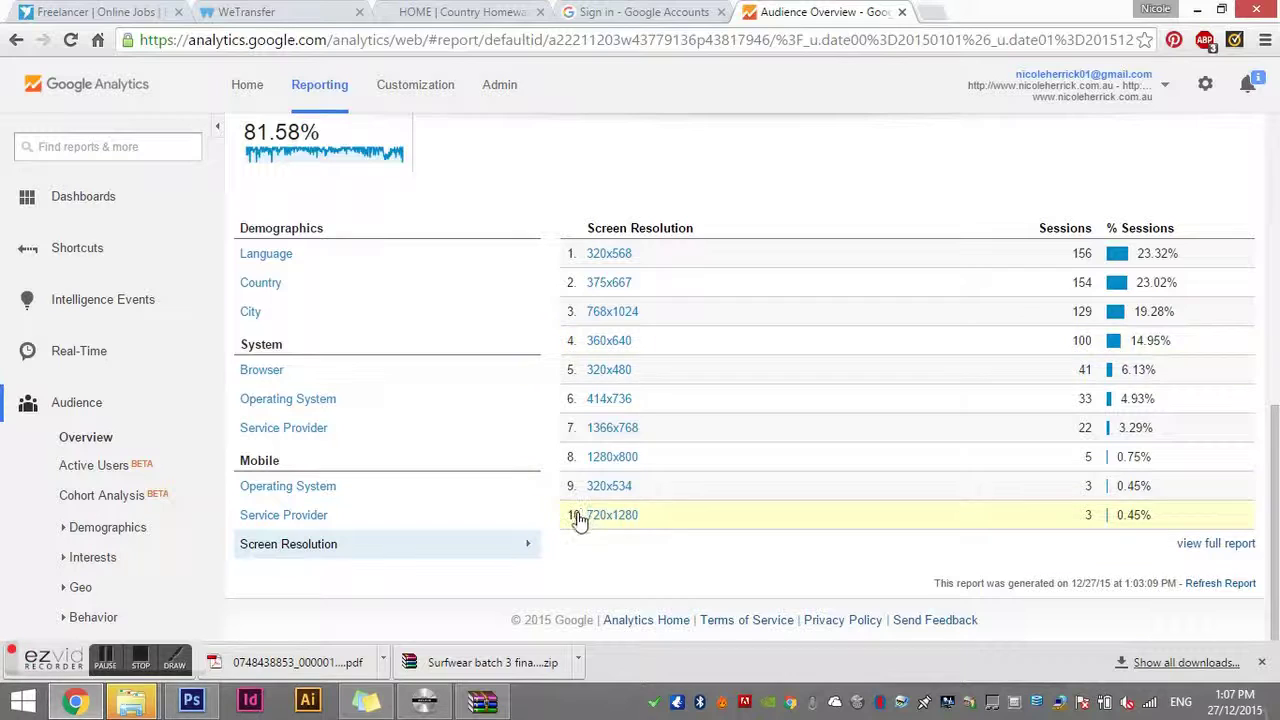
- Expand the Demographics group of the Audience reports to show its Overview, Age and Gender reports
scroll(949, 566, "up", 10)
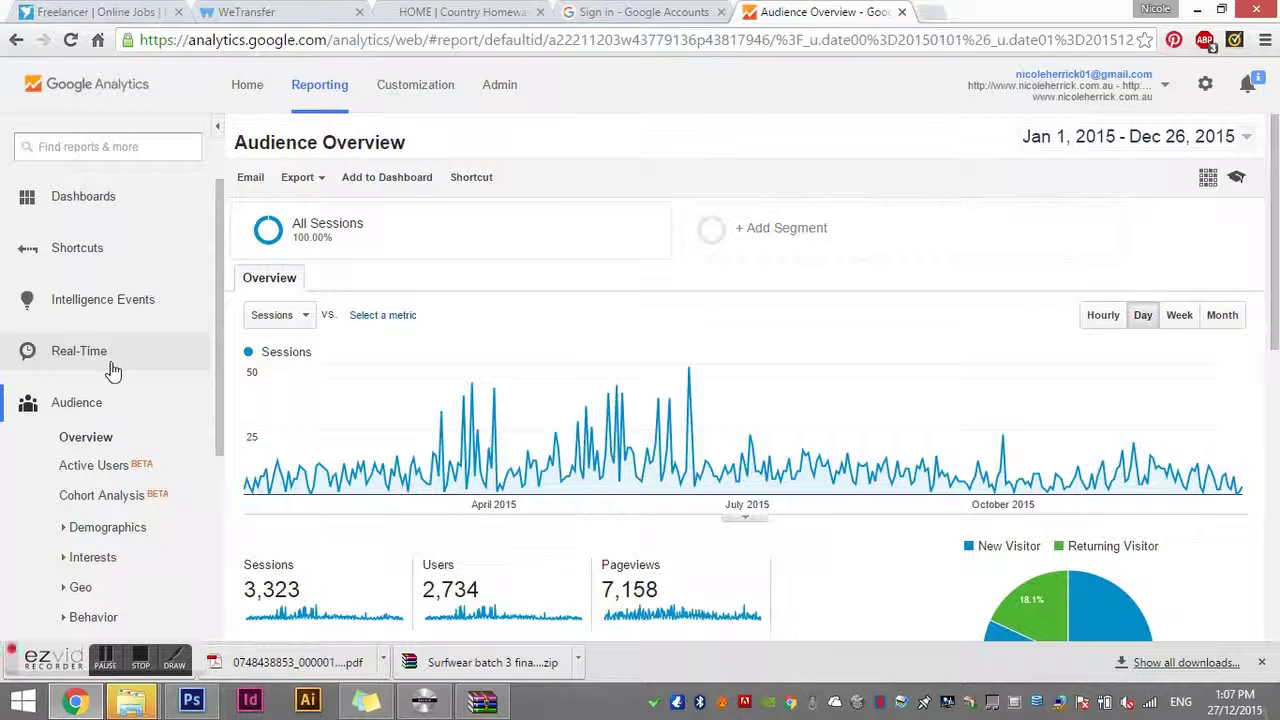
scroll(112, 370, "down", 1)
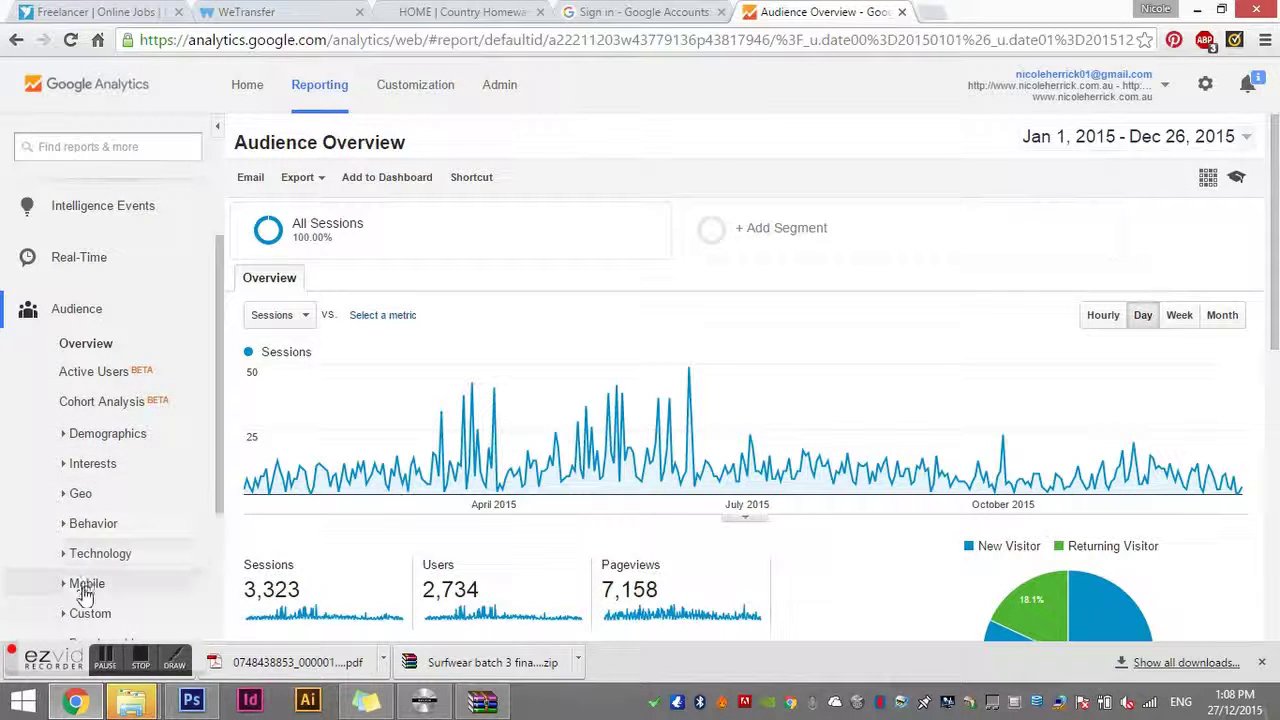
left_click(88, 438)
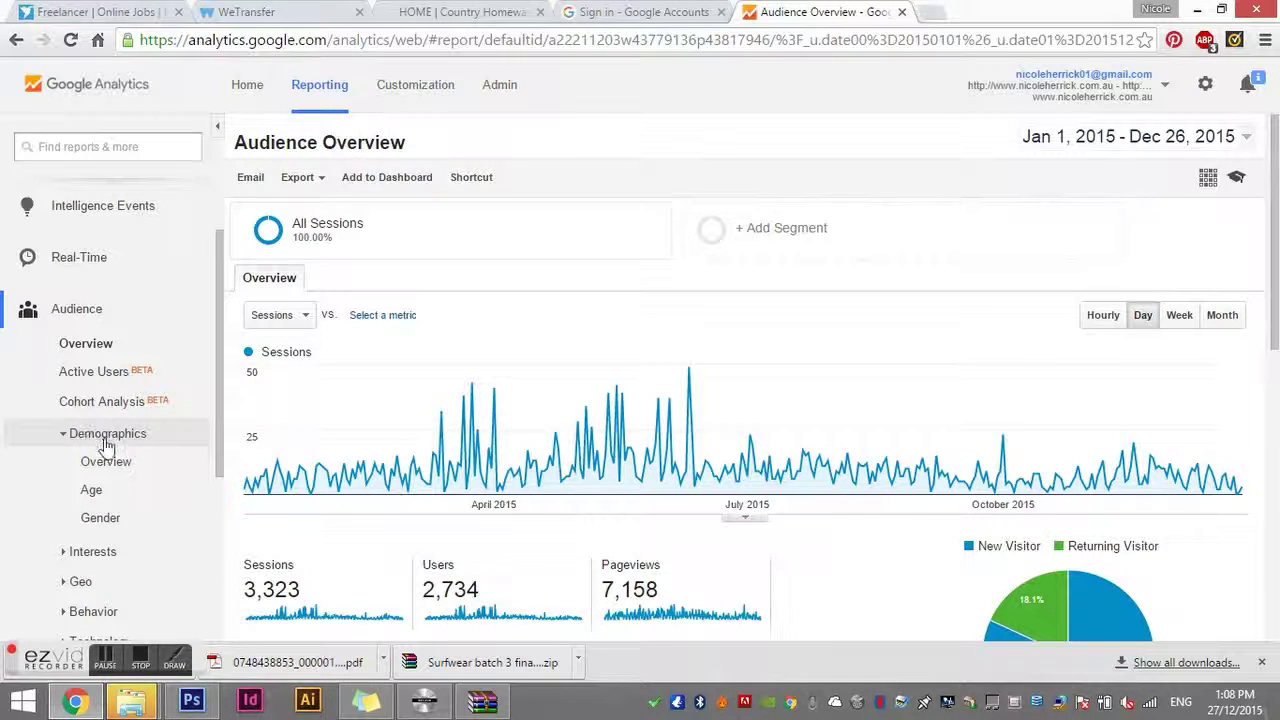
- Open the Demographics Overview report and examine its age bar chart and gender pie chart
left_click(119, 467)
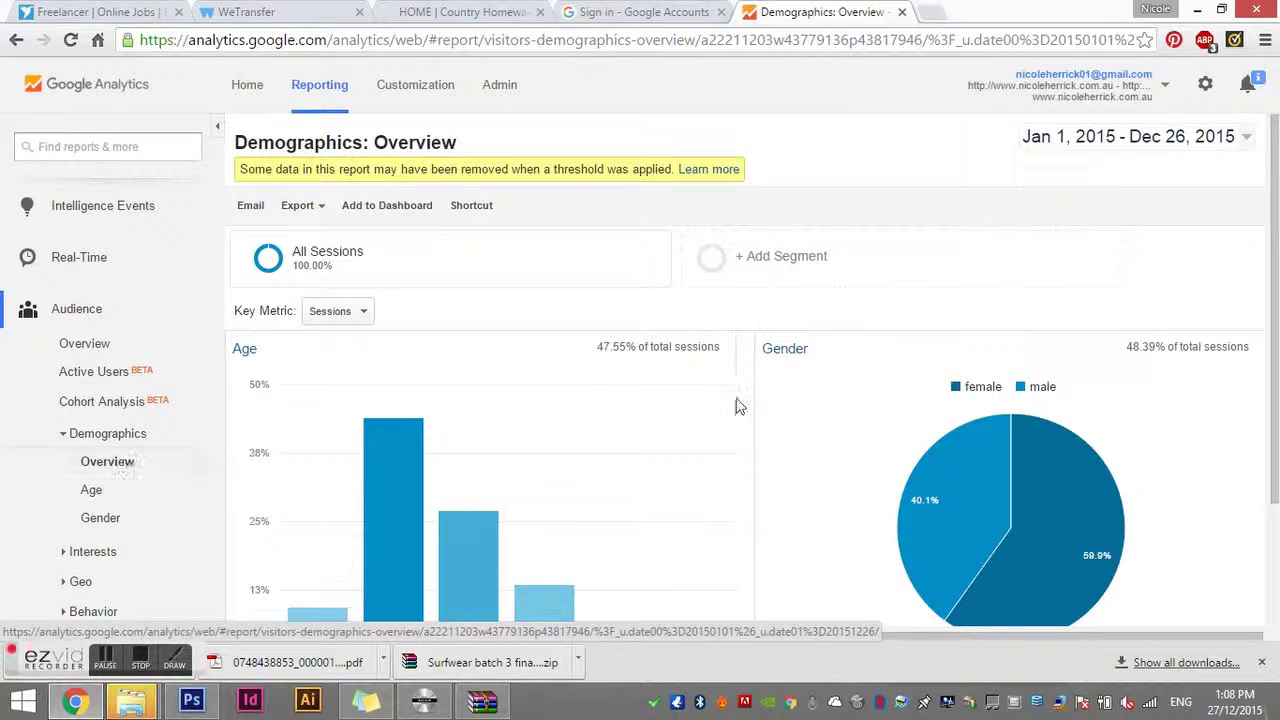
scroll(785, 487, "down", 1)
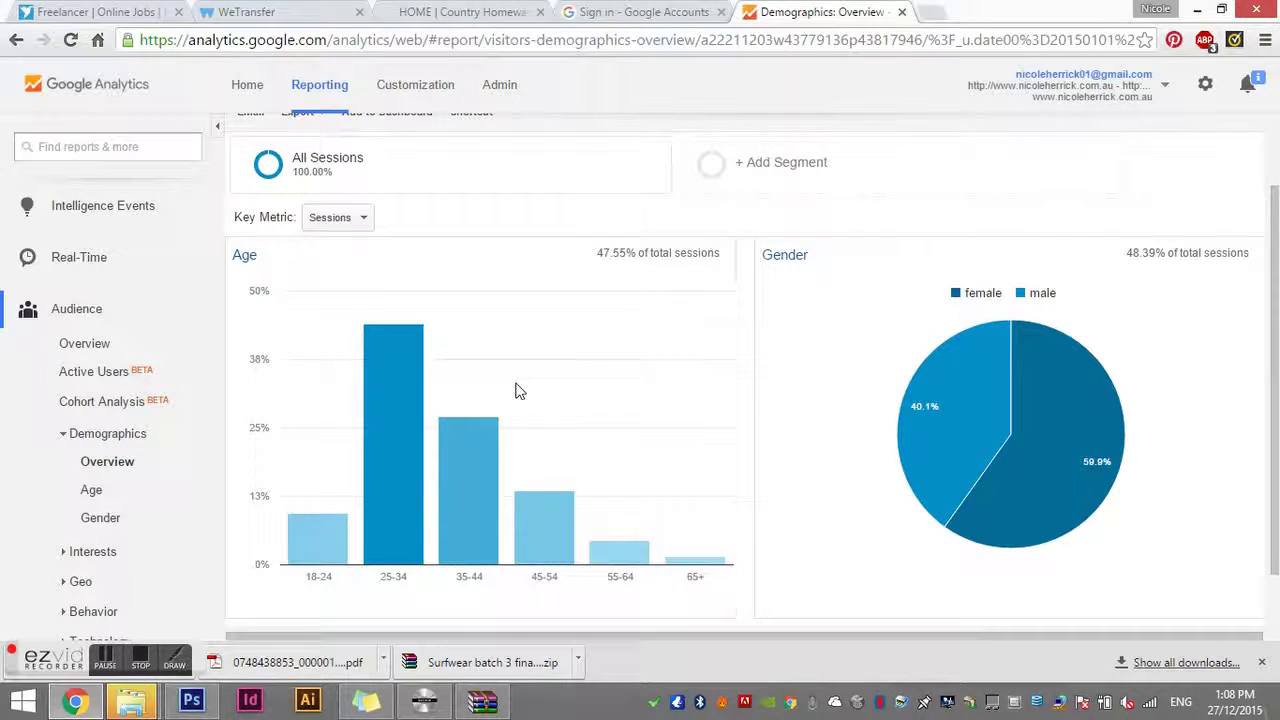
mouse_move(438, 424)
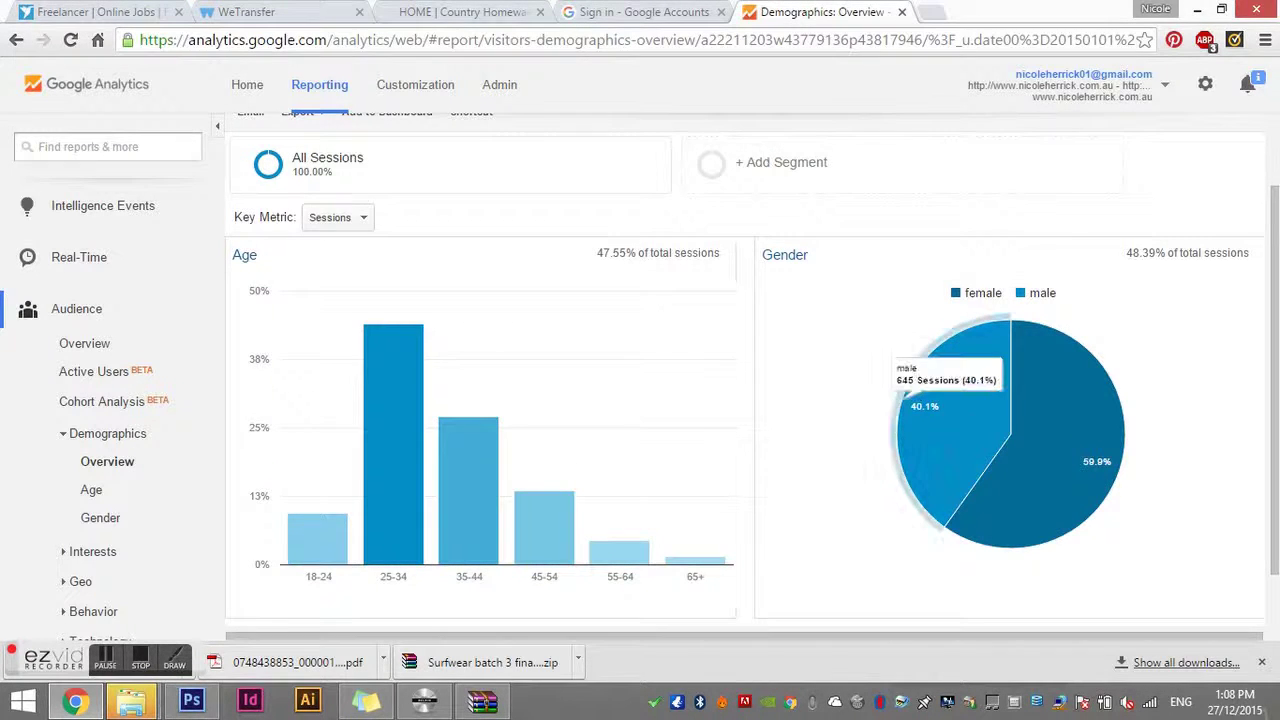
mouse_move(1088, 462)
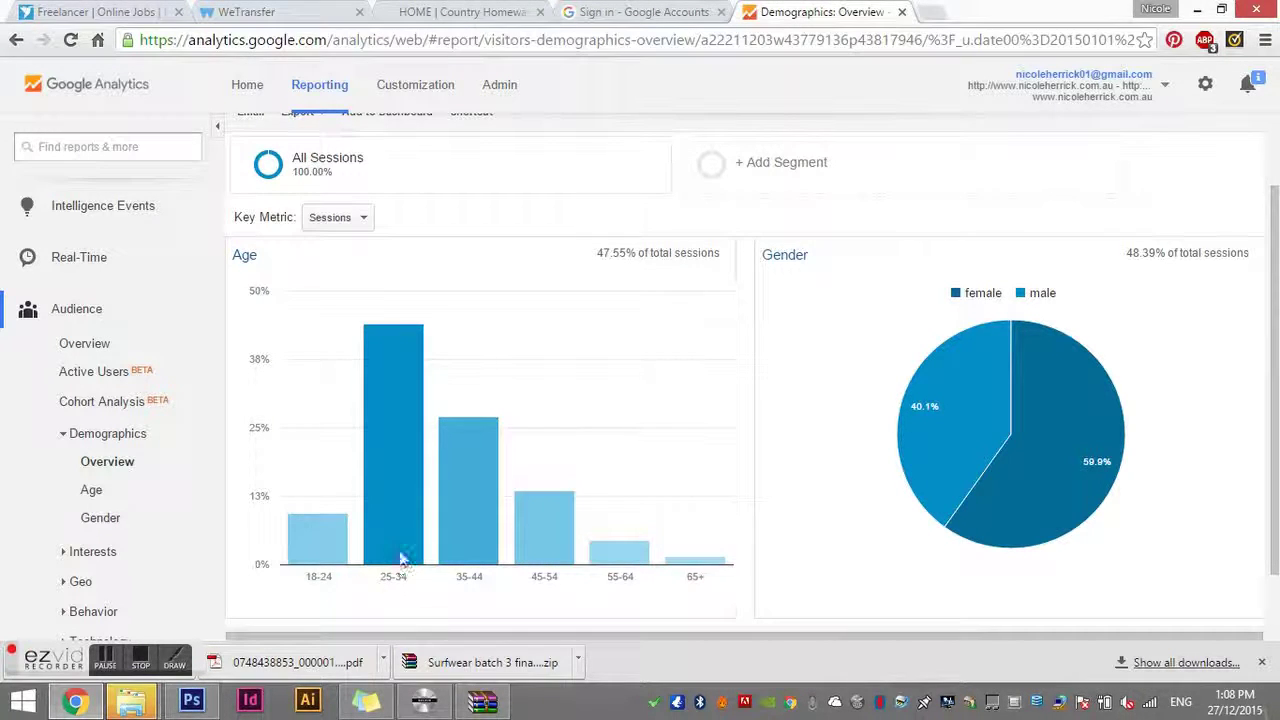
mouse_move(399, 537)
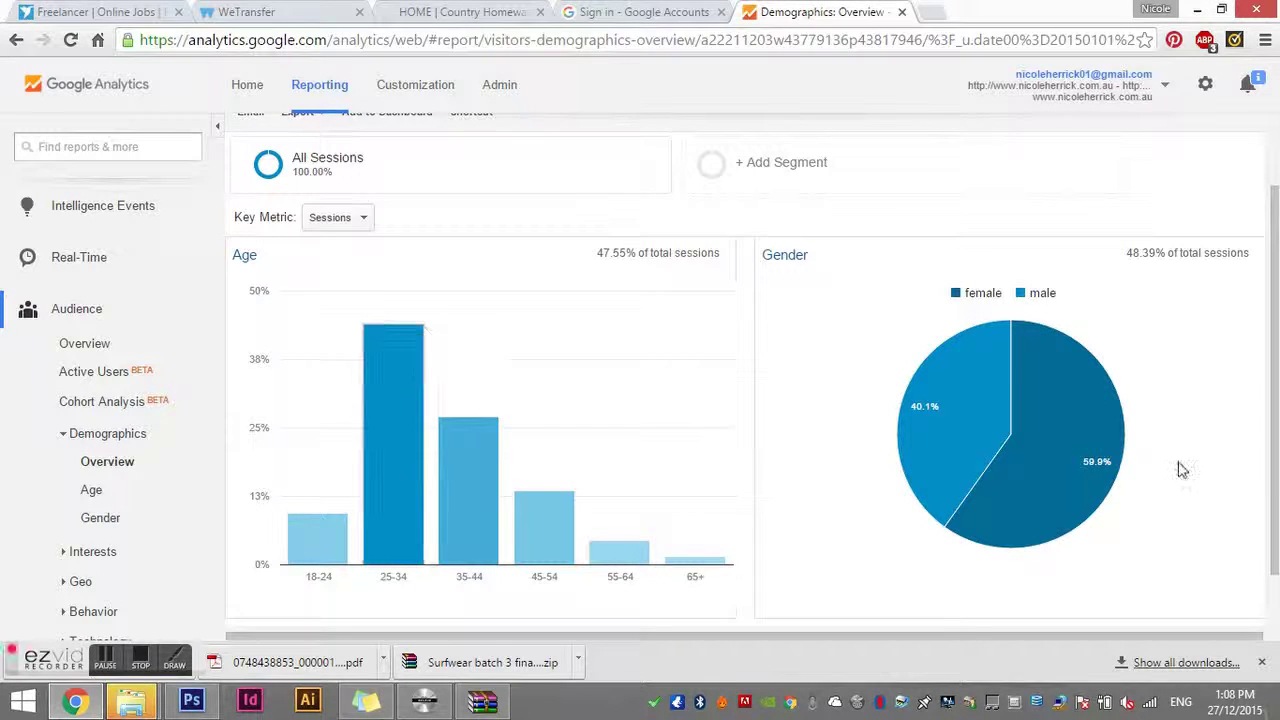
mouse_move(1001, 490)
mouse_move(922, 492)
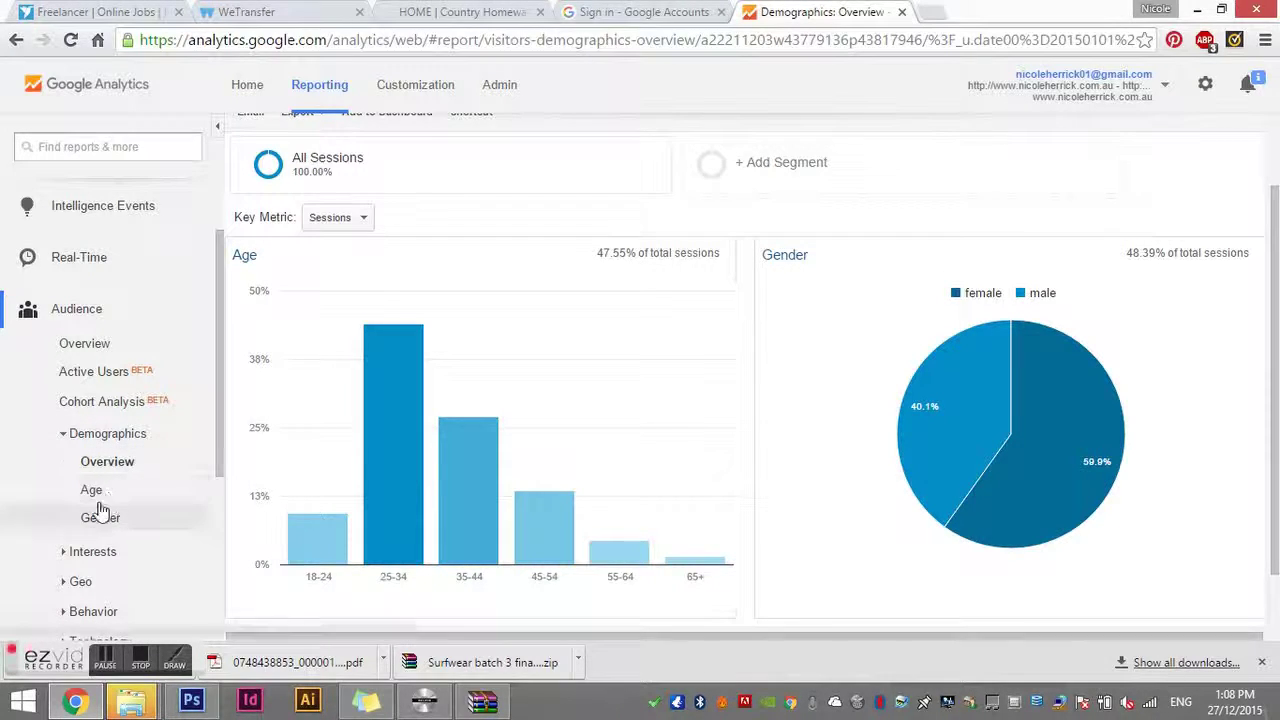
- Open the Interests Overview report and review its affinity, in-market segment and other category listings
left_click(78, 556)
left_click(86, 580)
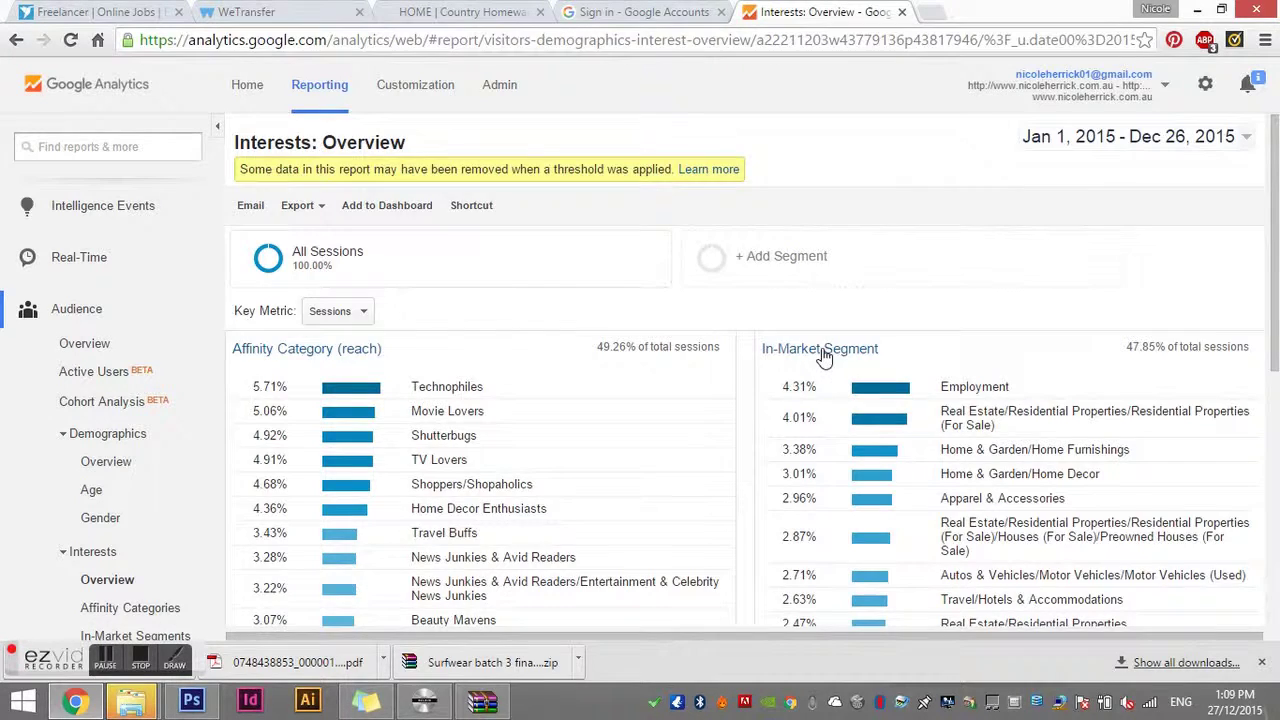
scroll(823, 357, "down", 1)
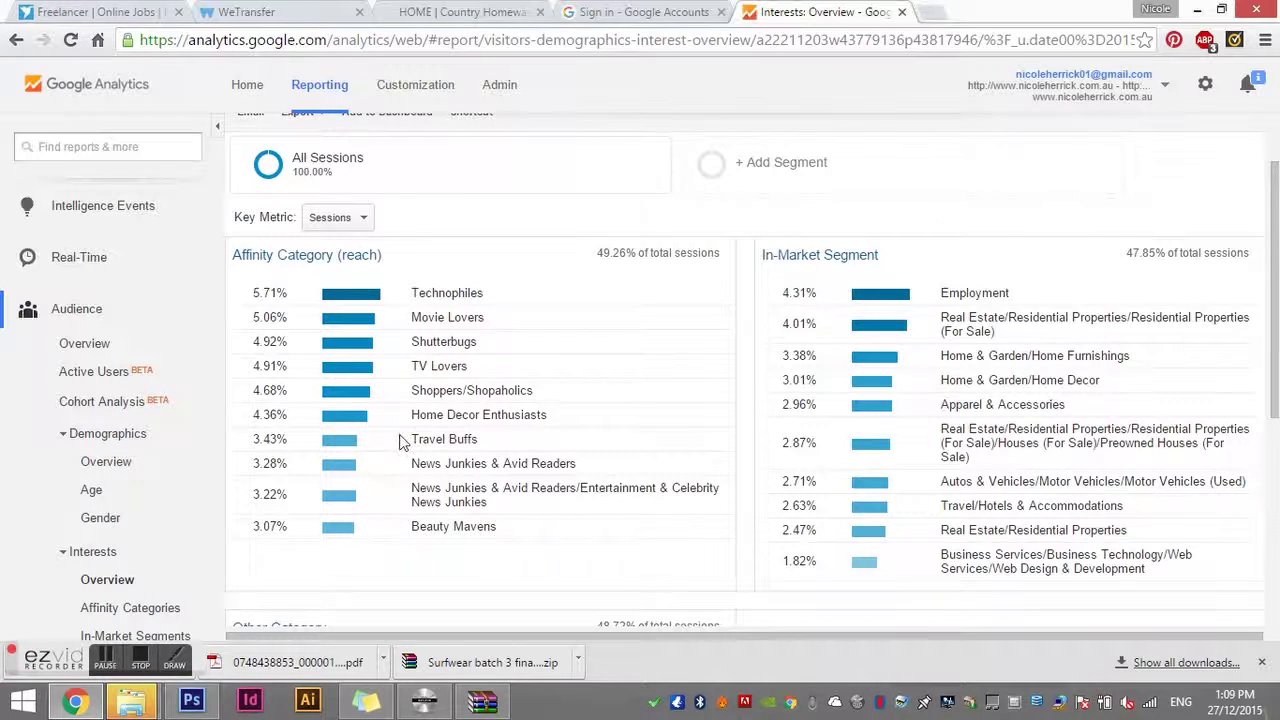
scroll(398, 441, "down", 1)
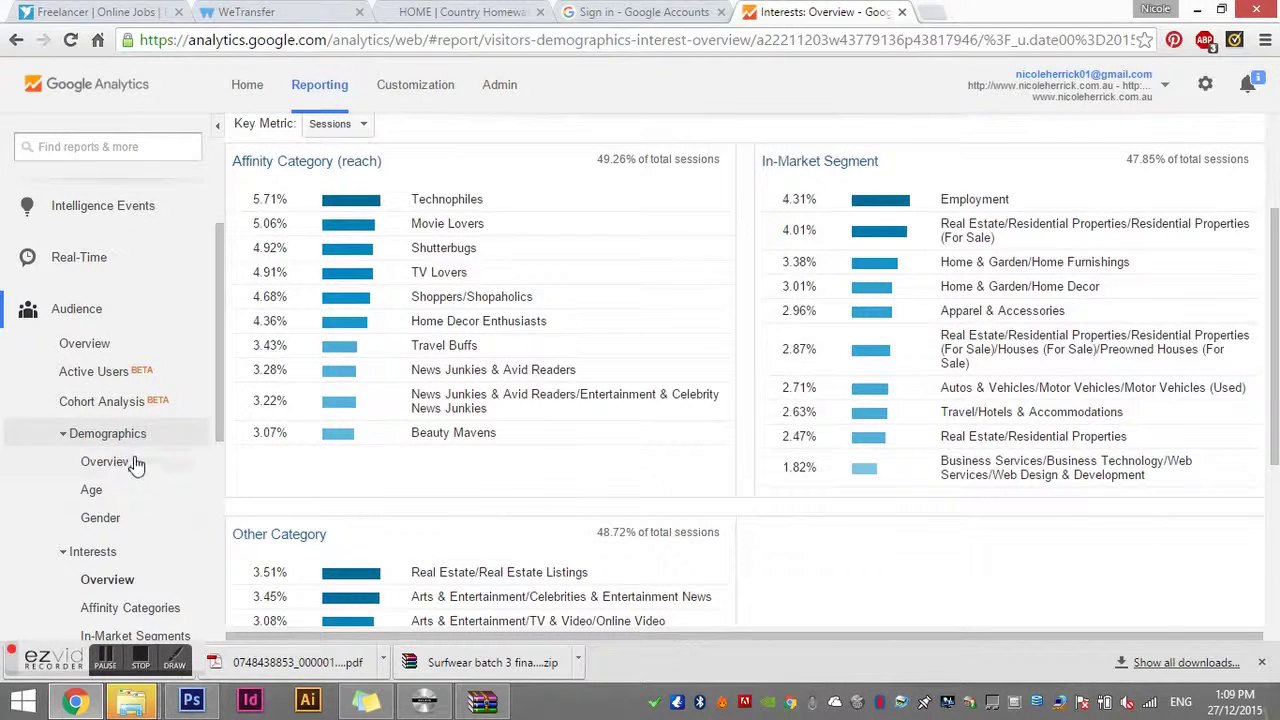
- Open the Geo Language report and review the table of sessions by language
scroll(115, 549, "down", 2)
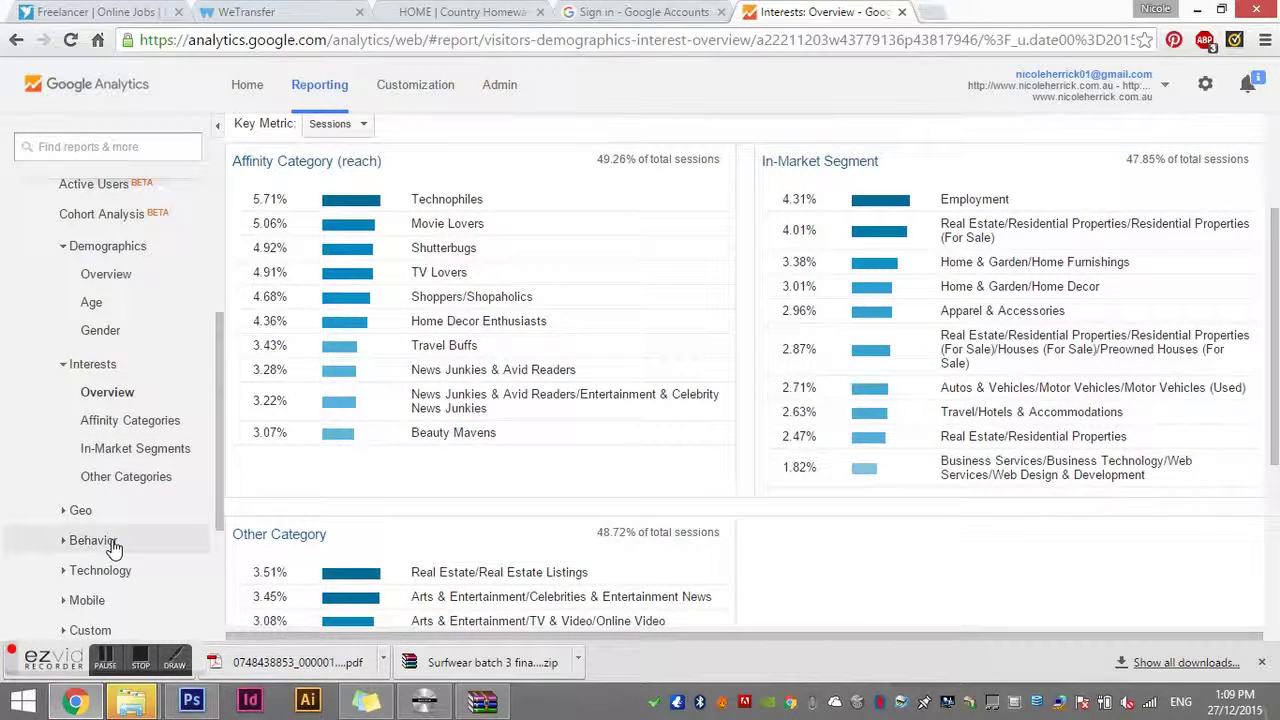
left_click(79, 512)
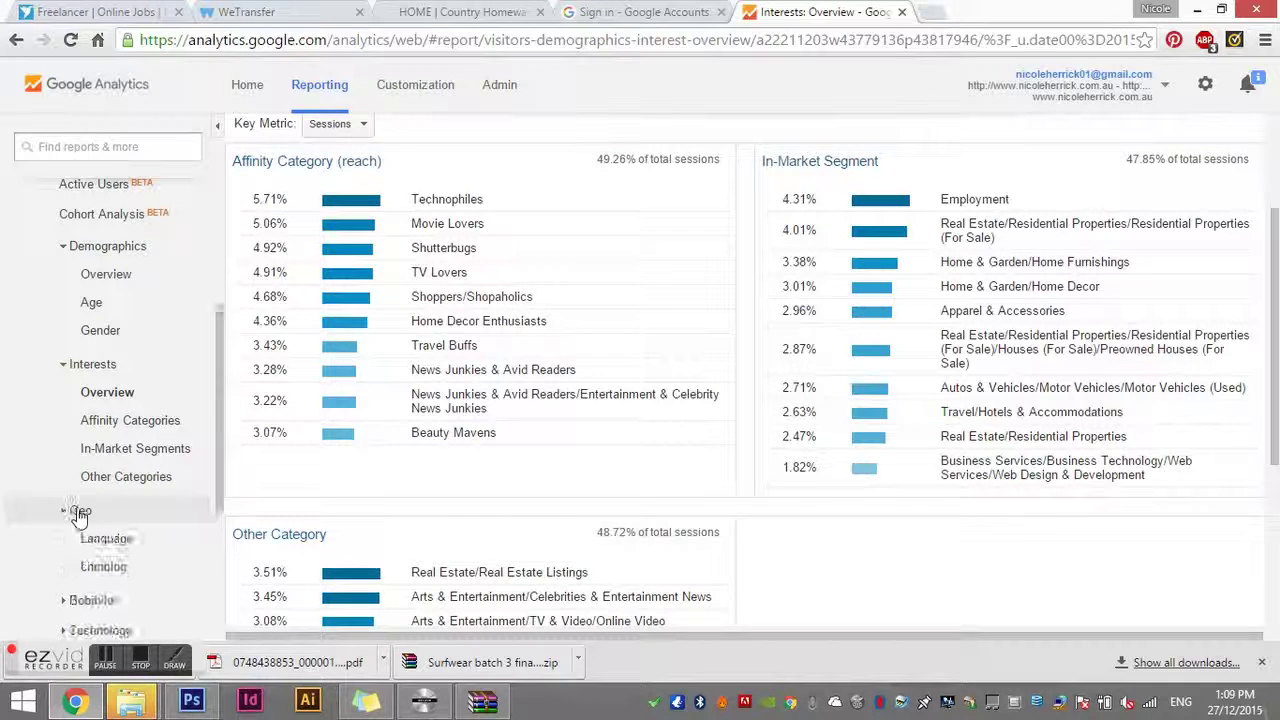
left_click(93, 540)
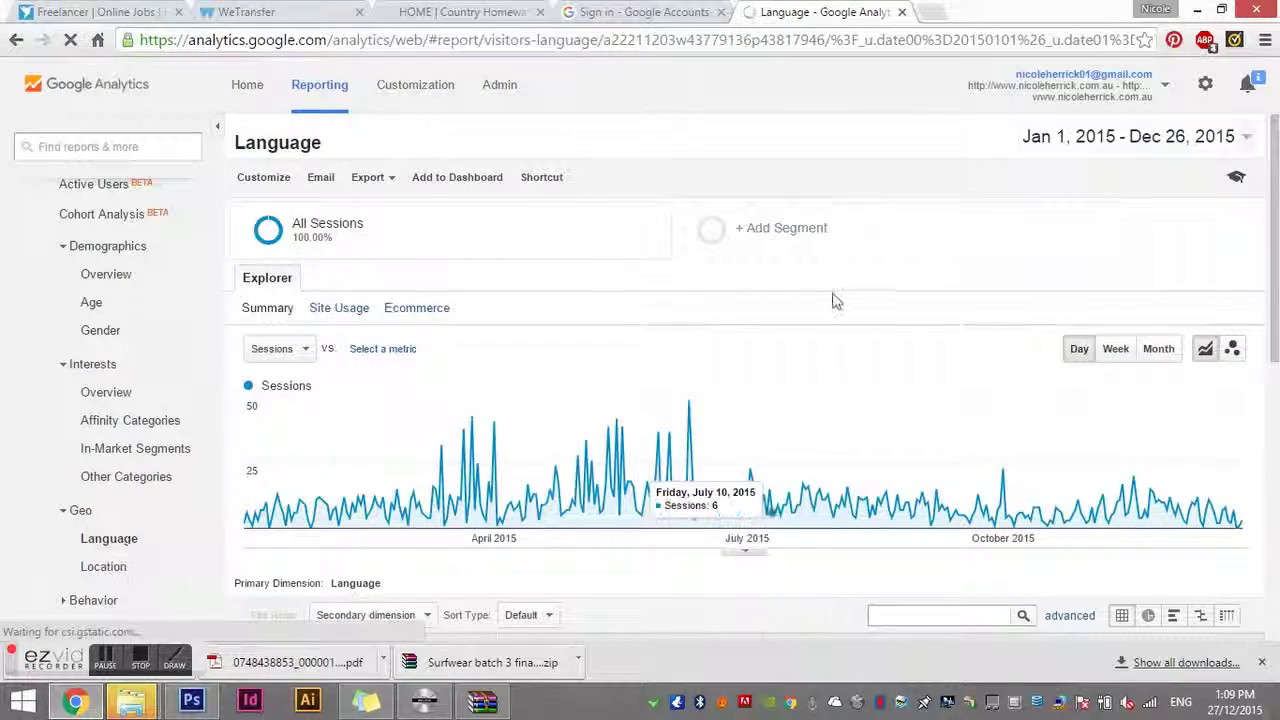
scroll(834, 300, "down", 5)
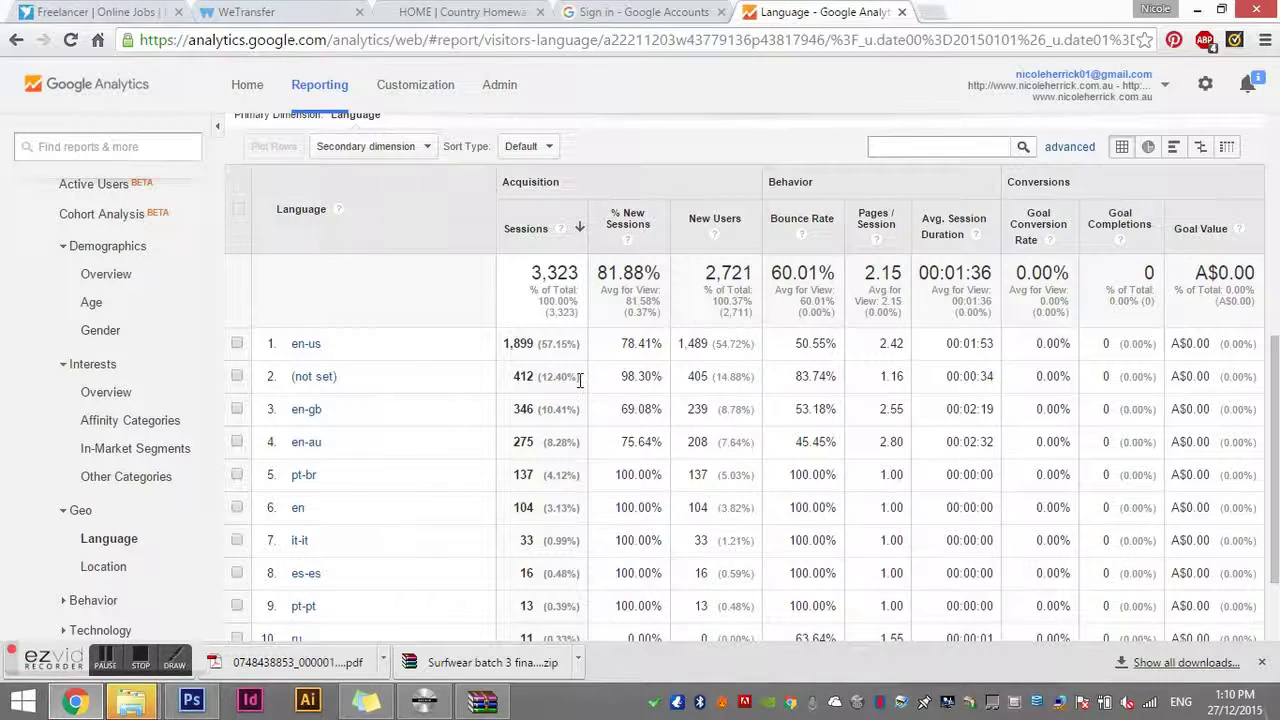
- Open the Geo Location report and drill into Australia on the map to examine sessions by region
left_click(108, 567)
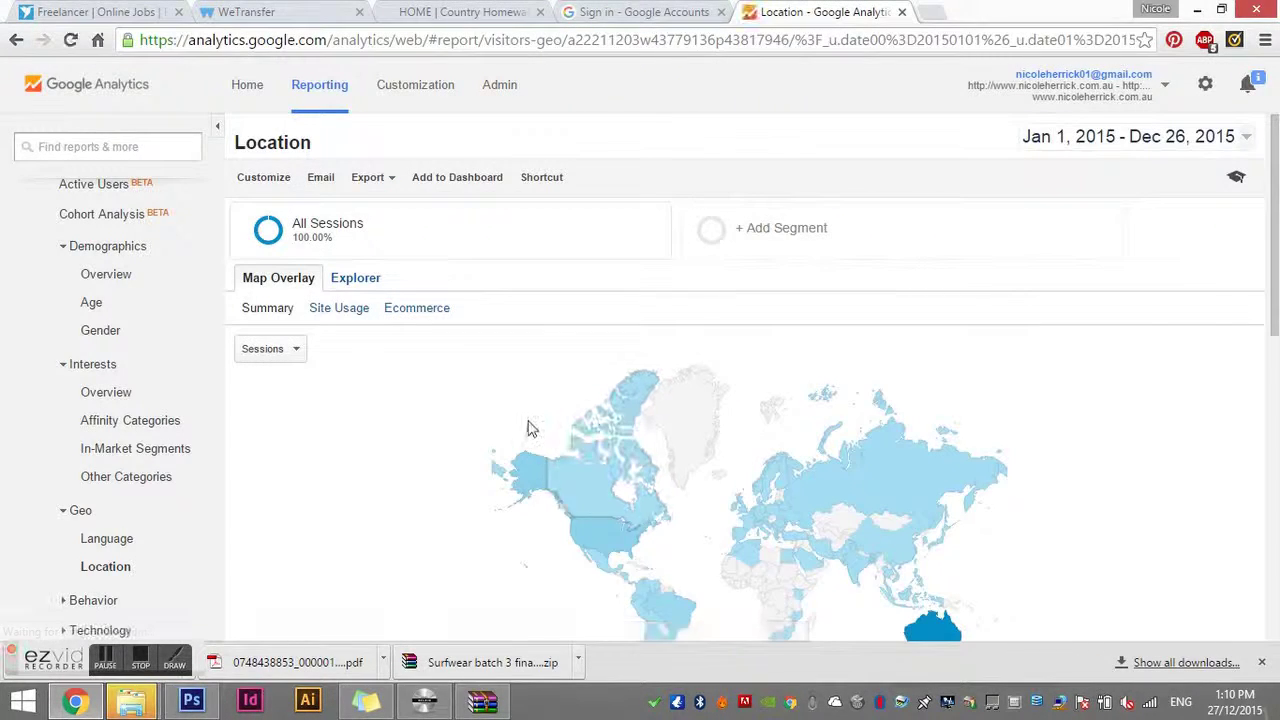
scroll(531, 428, "down", 2)
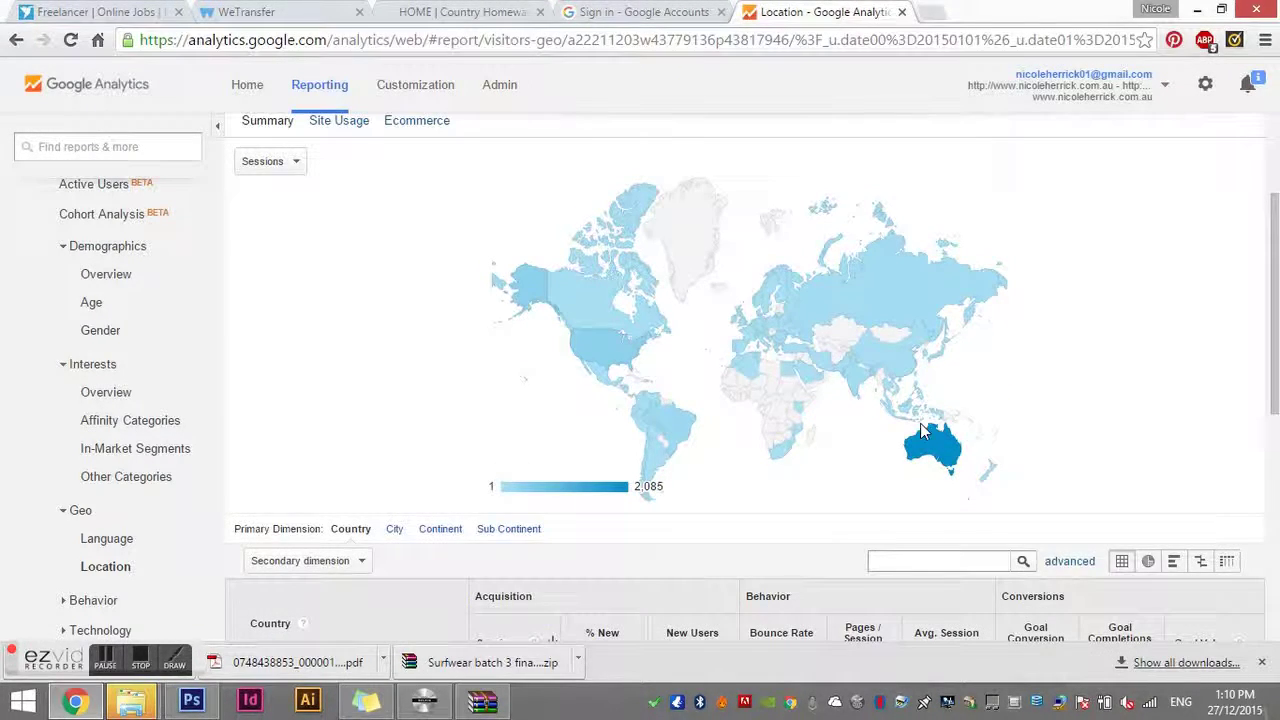
mouse_move(925, 450)
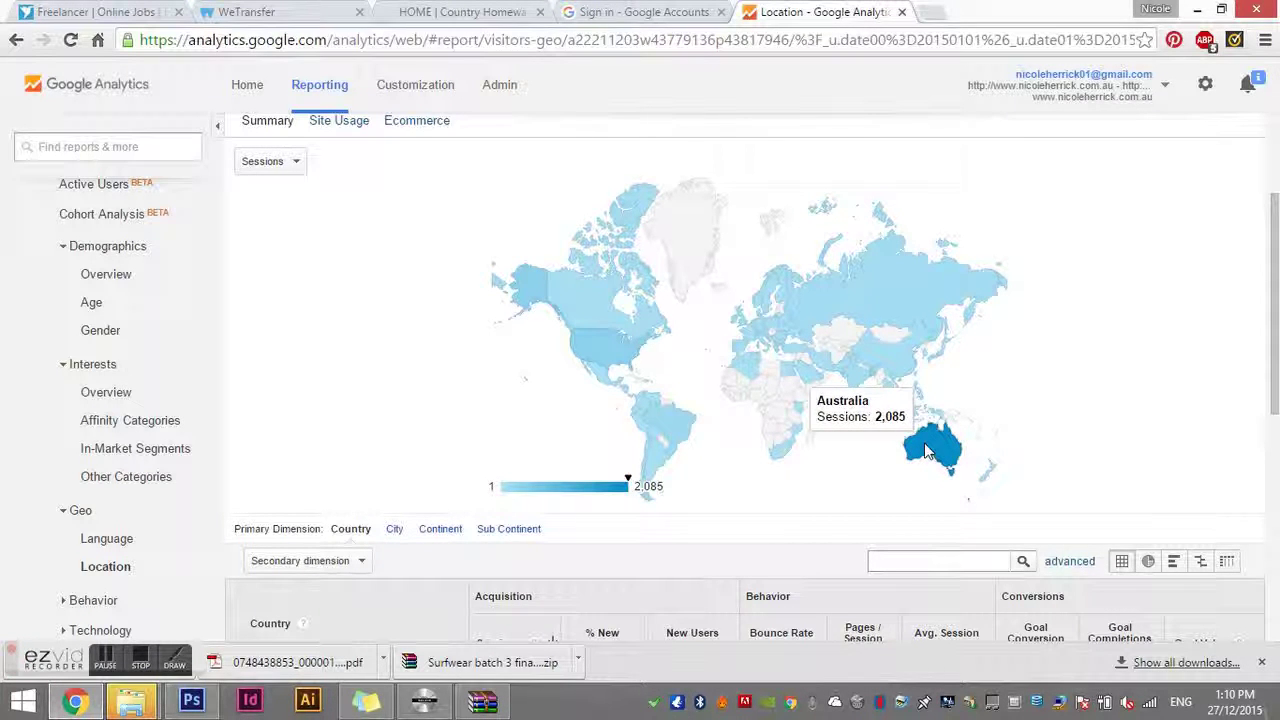
left_click(927, 446)
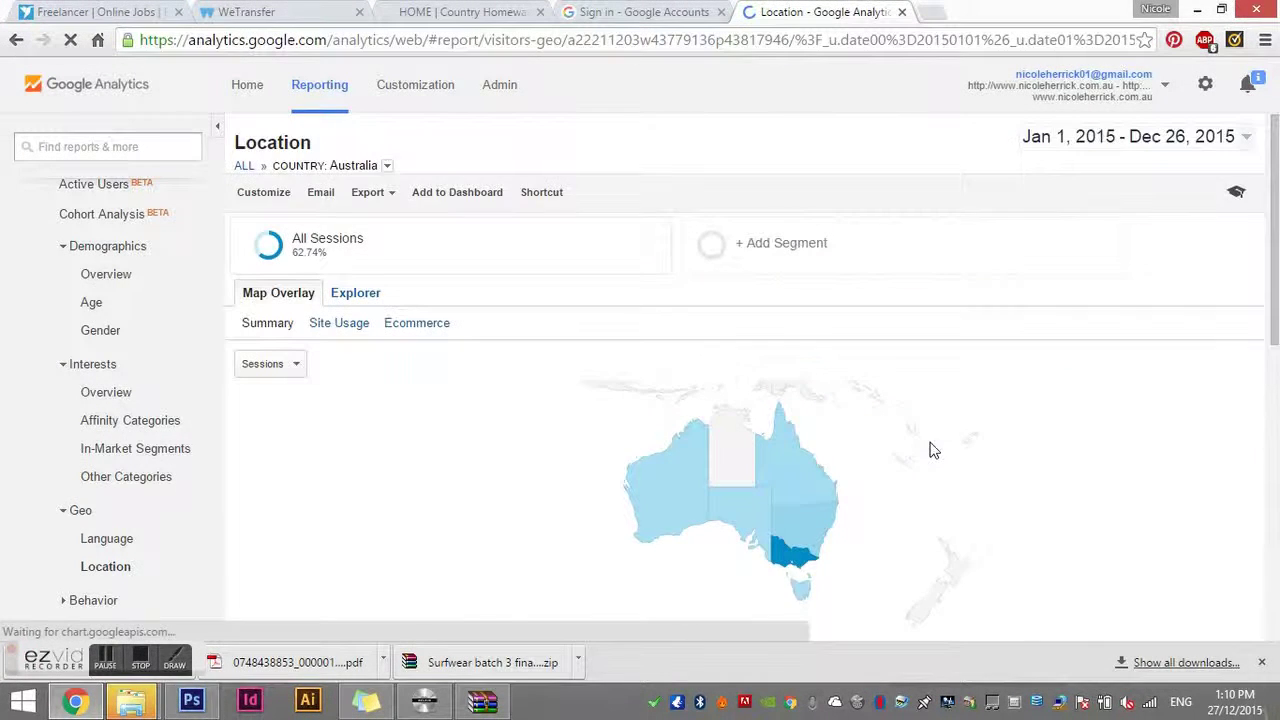
scroll(930, 450, "down", 1)
mouse_move(787, 469)
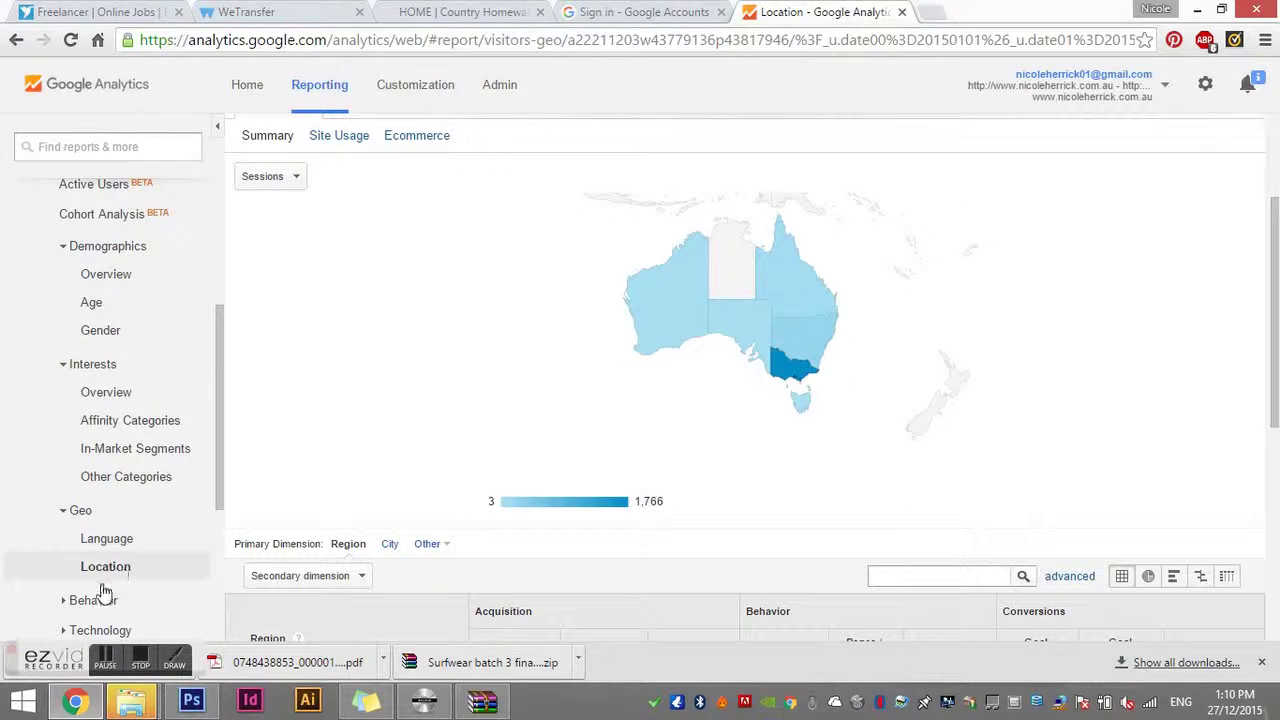
- Open the audience behavior report New vs Returning and compare the figures for new and returning visitors
scroll(60, 560, "down", 1)
left_click(88, 510)
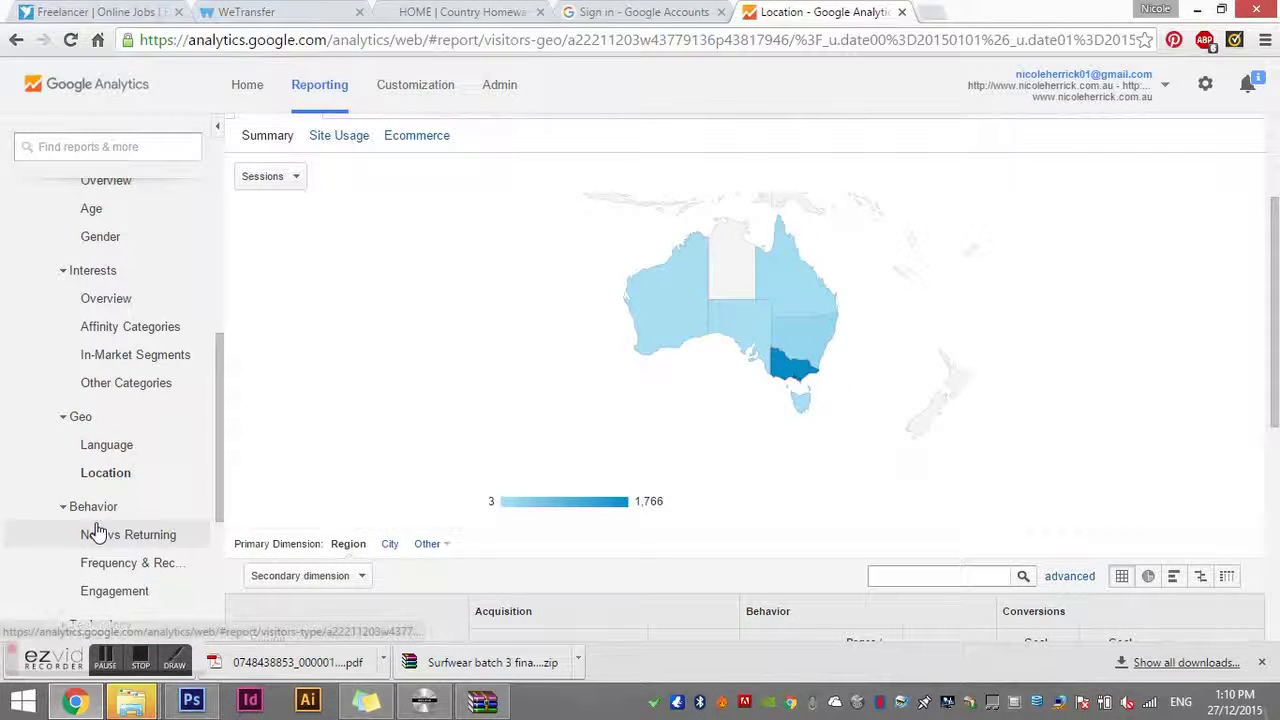
left_click(97, 531)
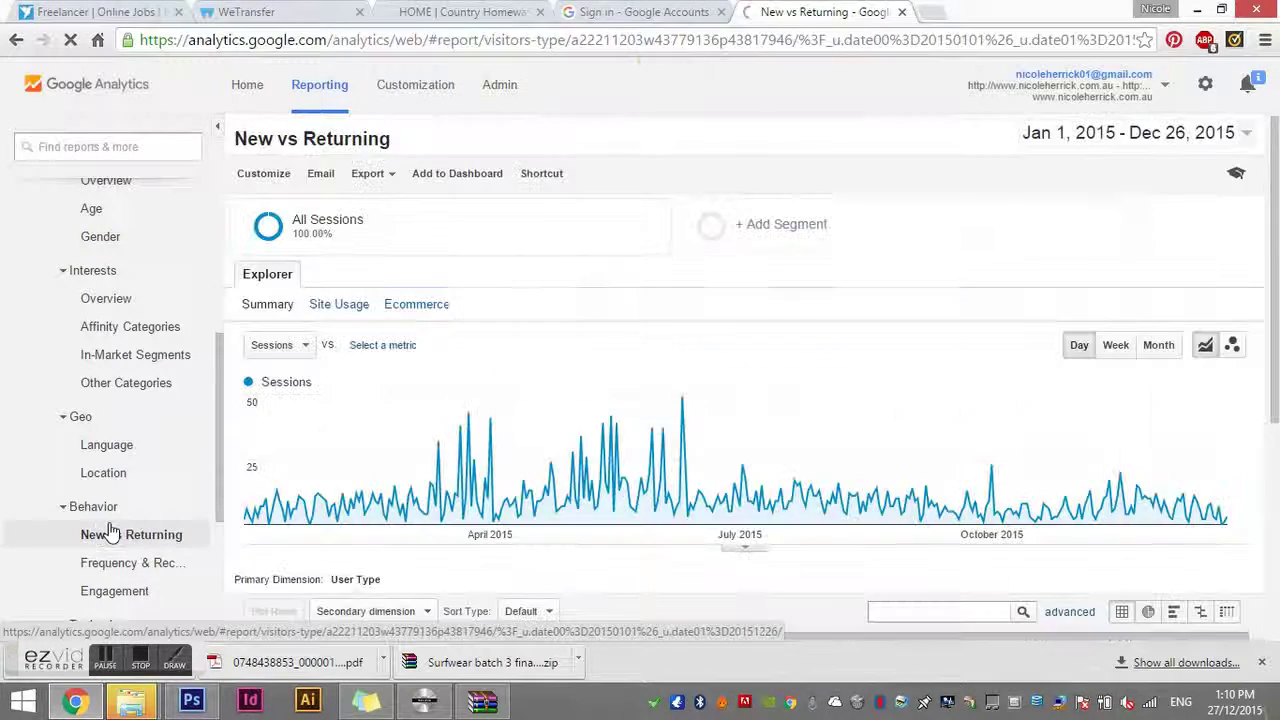
scroll(883, 383, "down", 3)
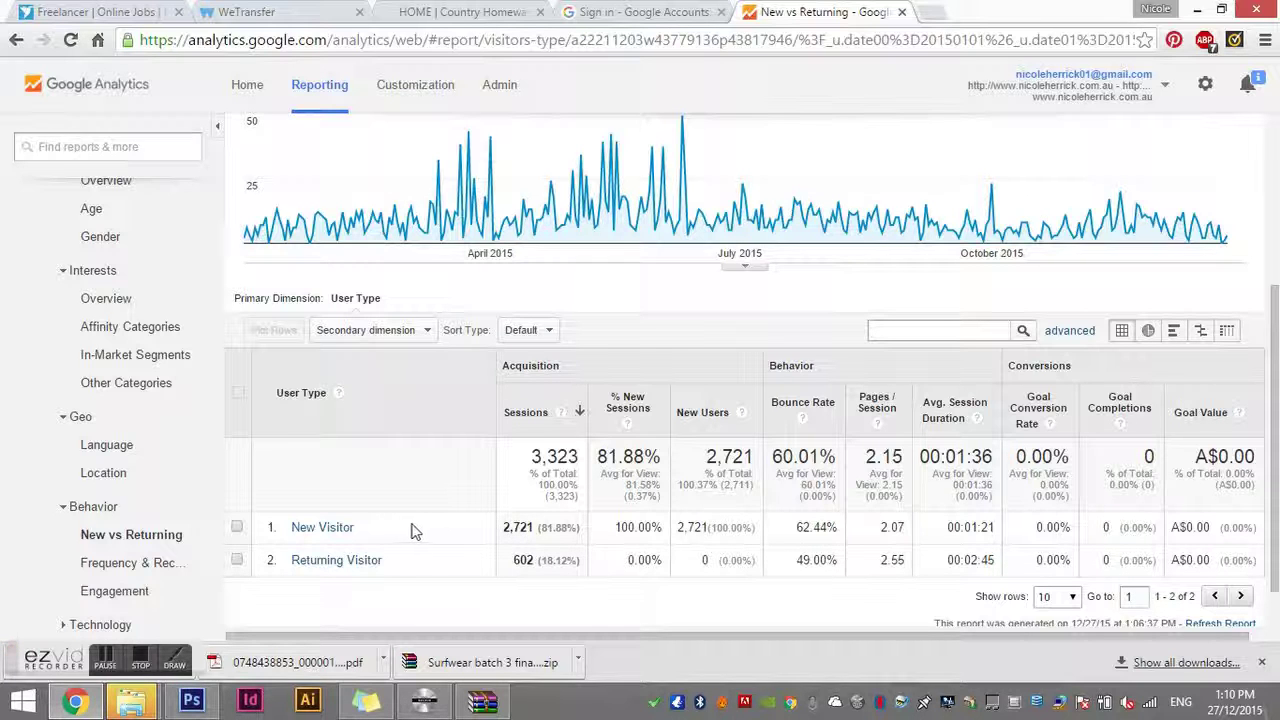
- Go past Frequency & Recency to the Engagement report and examine sessions and pageviews by session duration
left_click(158, 563)
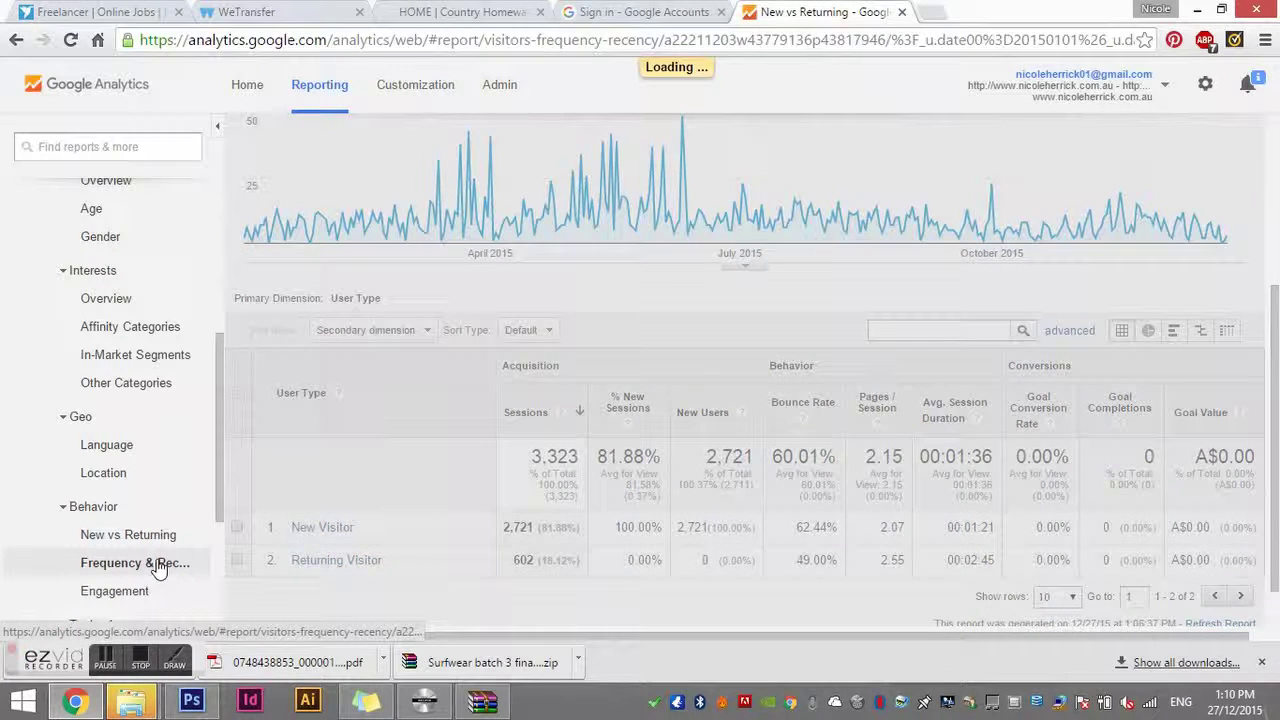
left_click(136, 596)
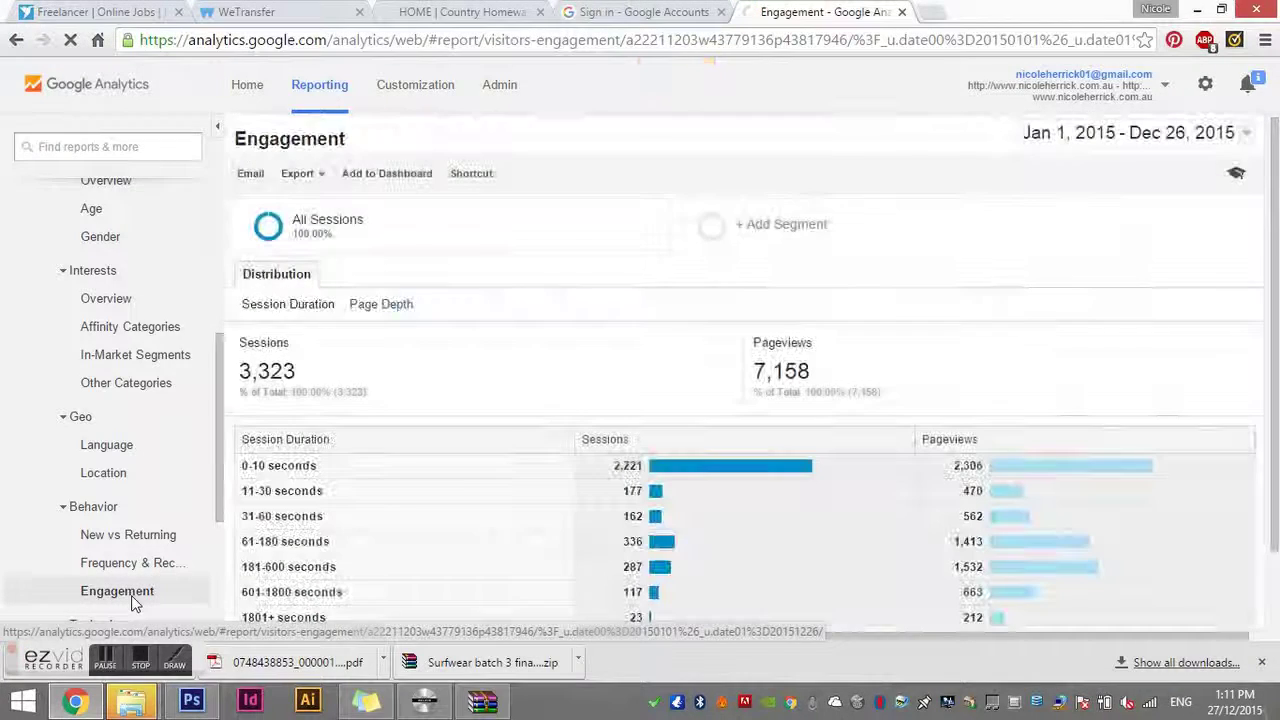
scroll(734, 349, "down", 1)
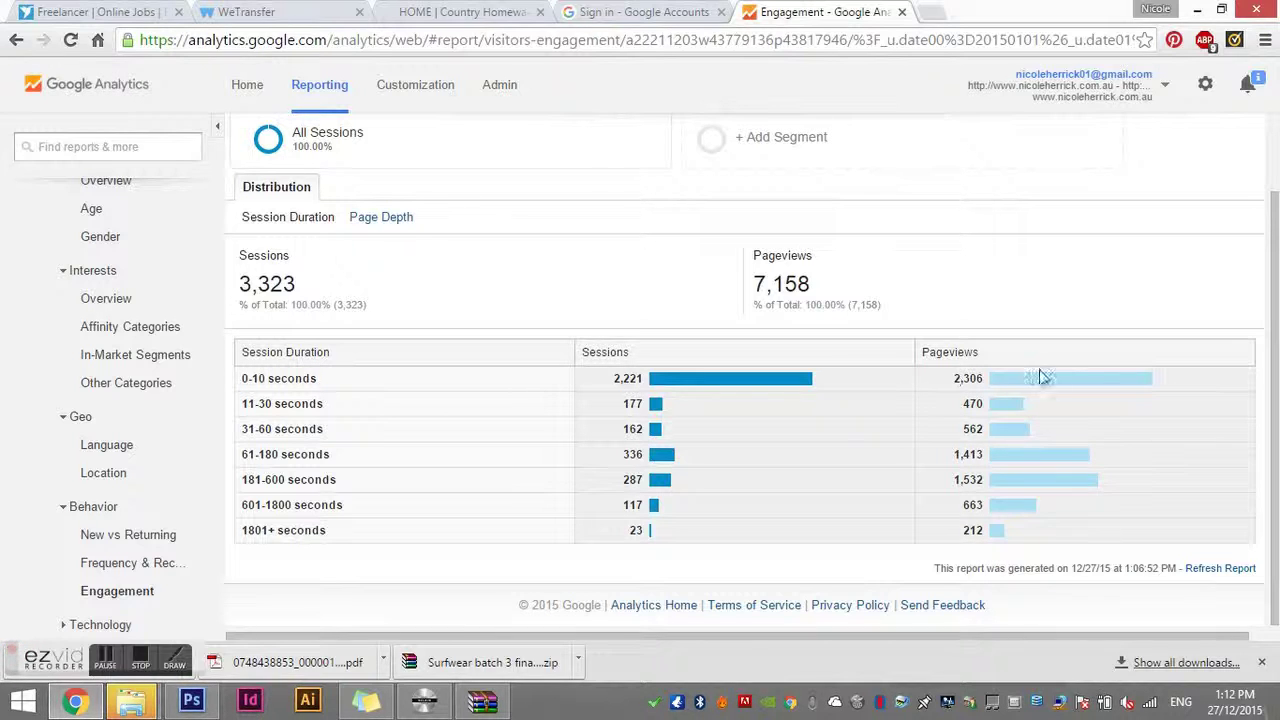
mouse_move(1083, 383)
- Open the Browser & OS report under Technology and review the table of sessions by browser
scroll(41, 430, "down", 1)
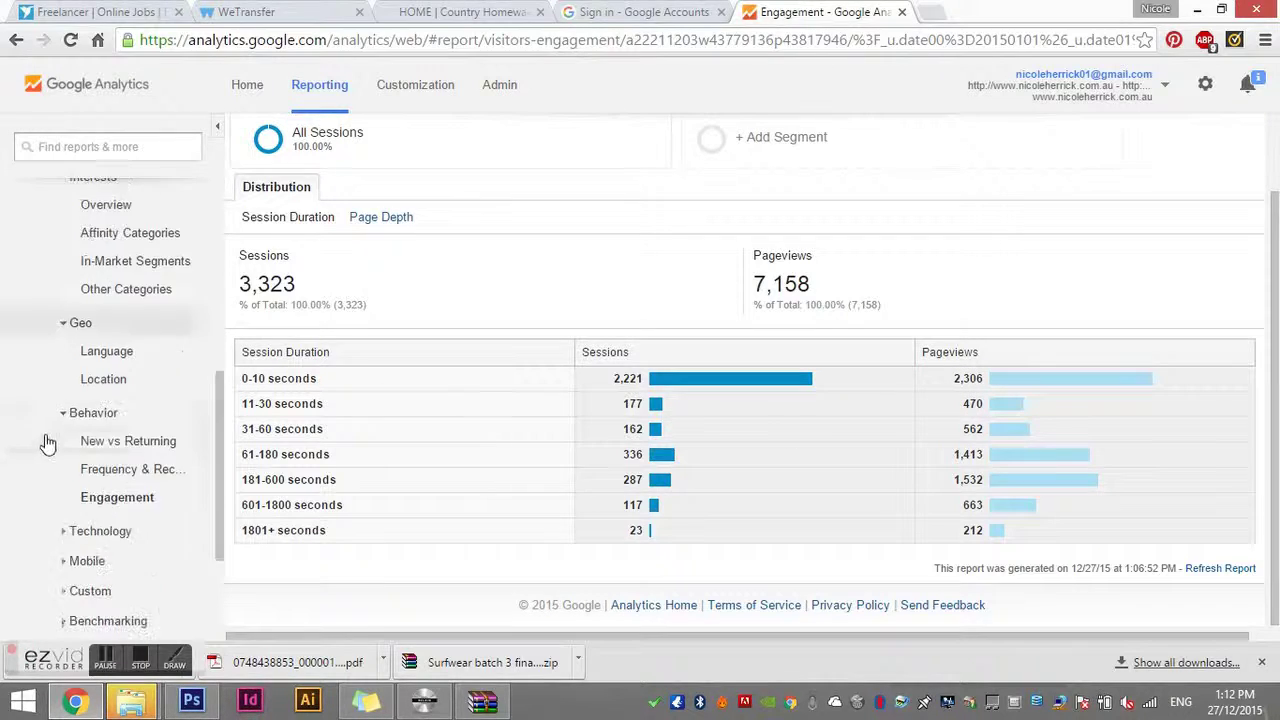
left_click(100, 531)
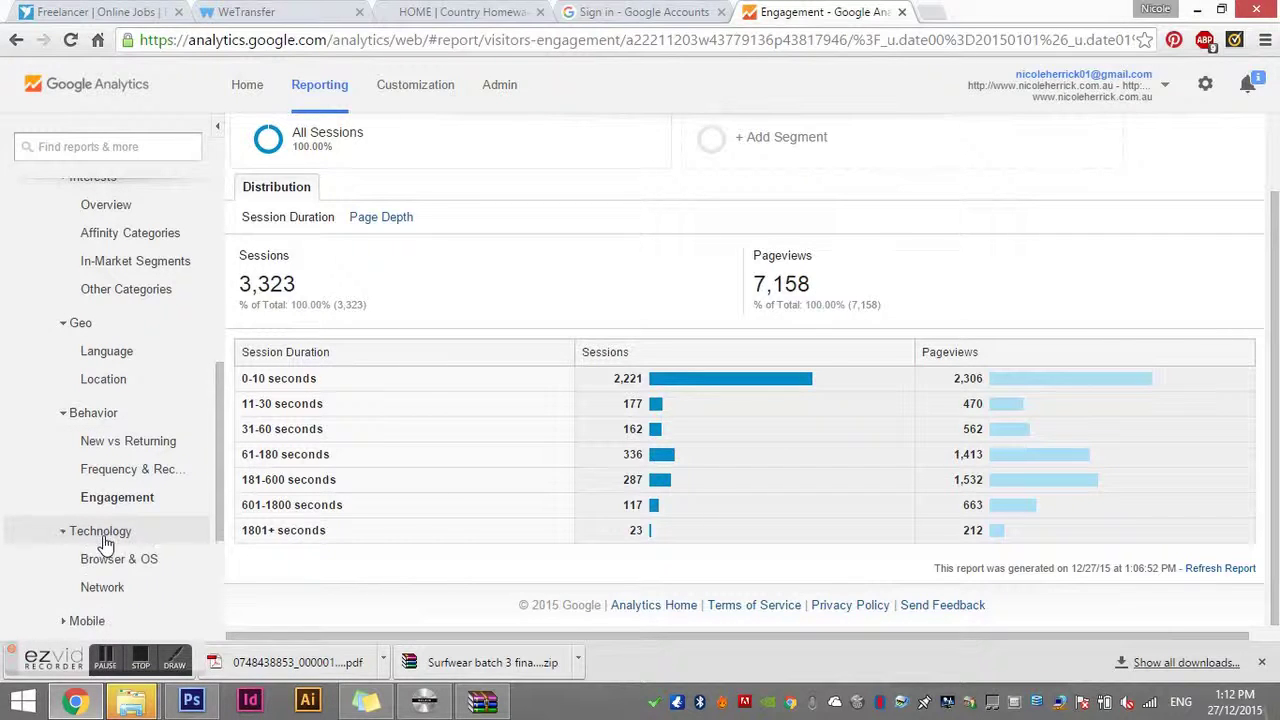
left_click(110, 560)
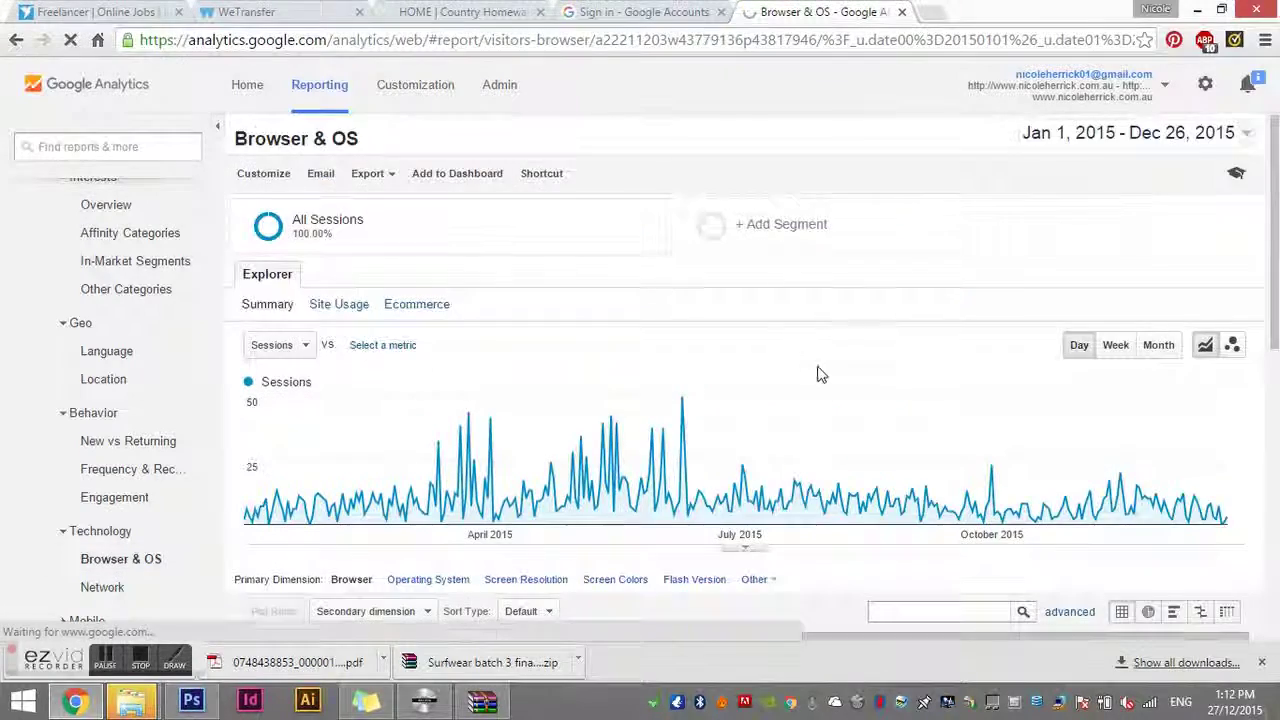
scroll(816, 365, "down", 3)
scroll(812, 372, "down", 1)
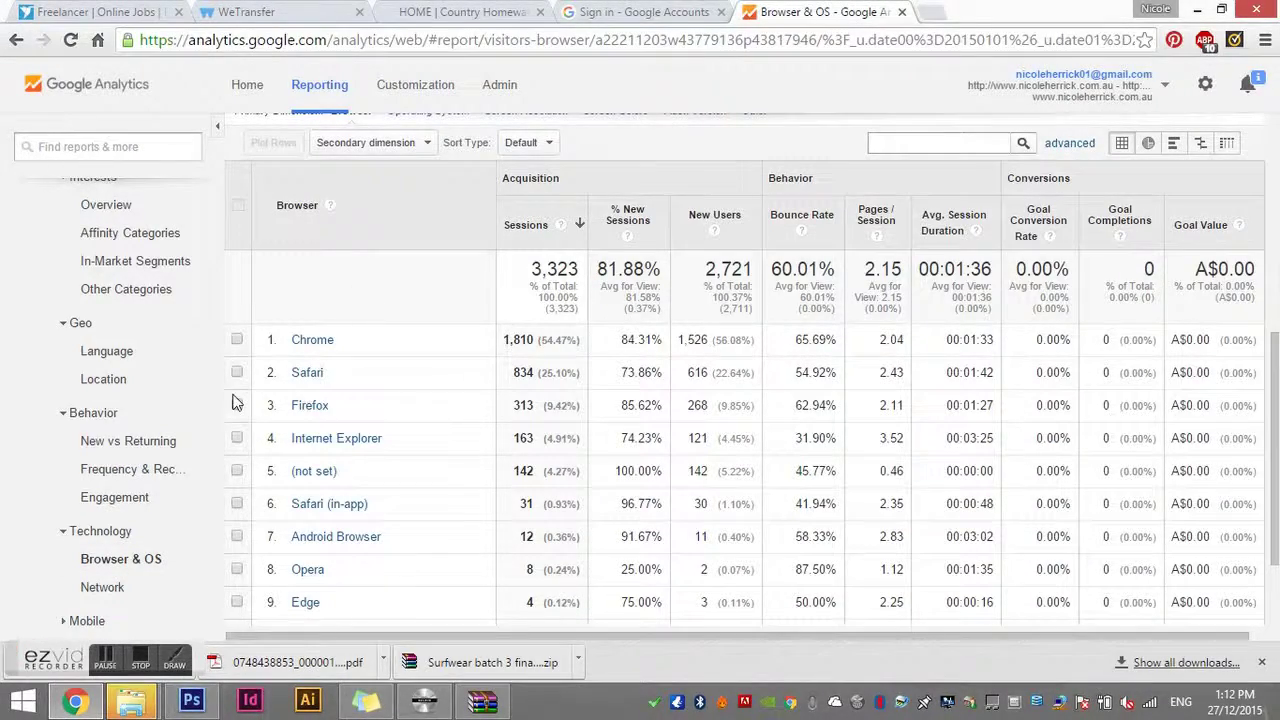
- Open the Mobile Overview report and compare sessions by device category: desktop, mobile and tablet
scroll(100, 466, "down", 1)
left_click(86, 528)
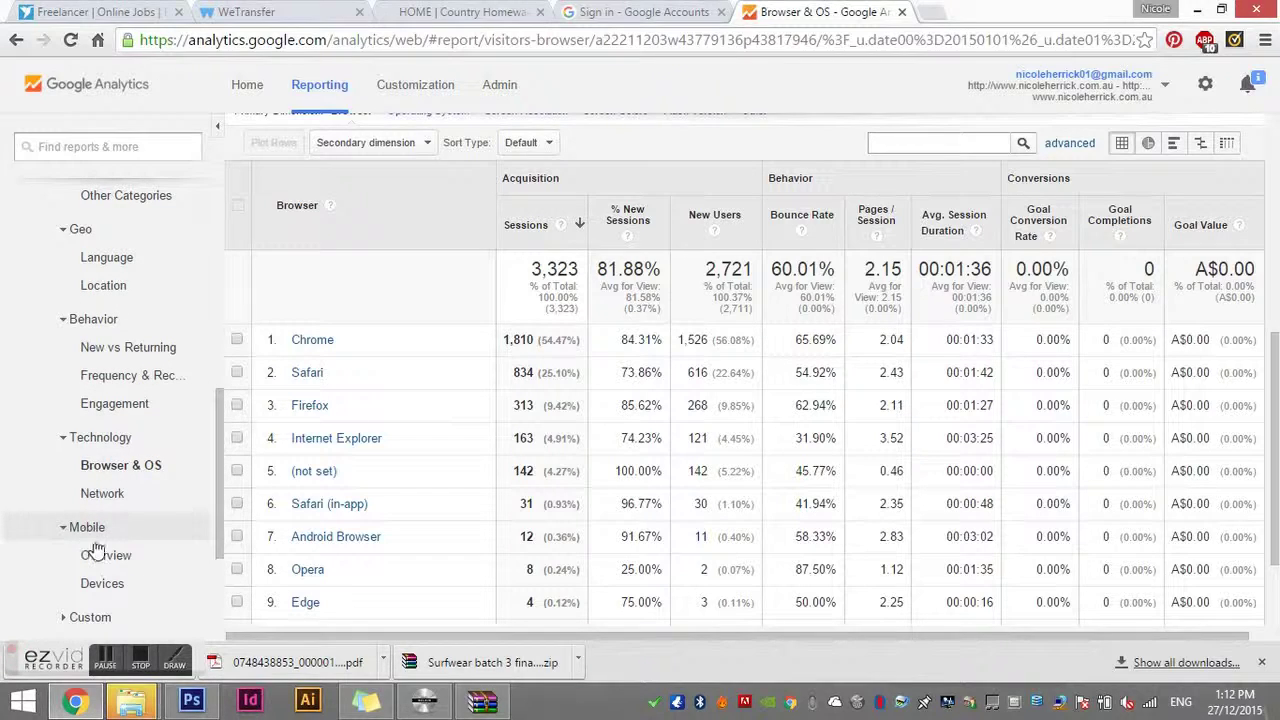
left_click(104, 557)
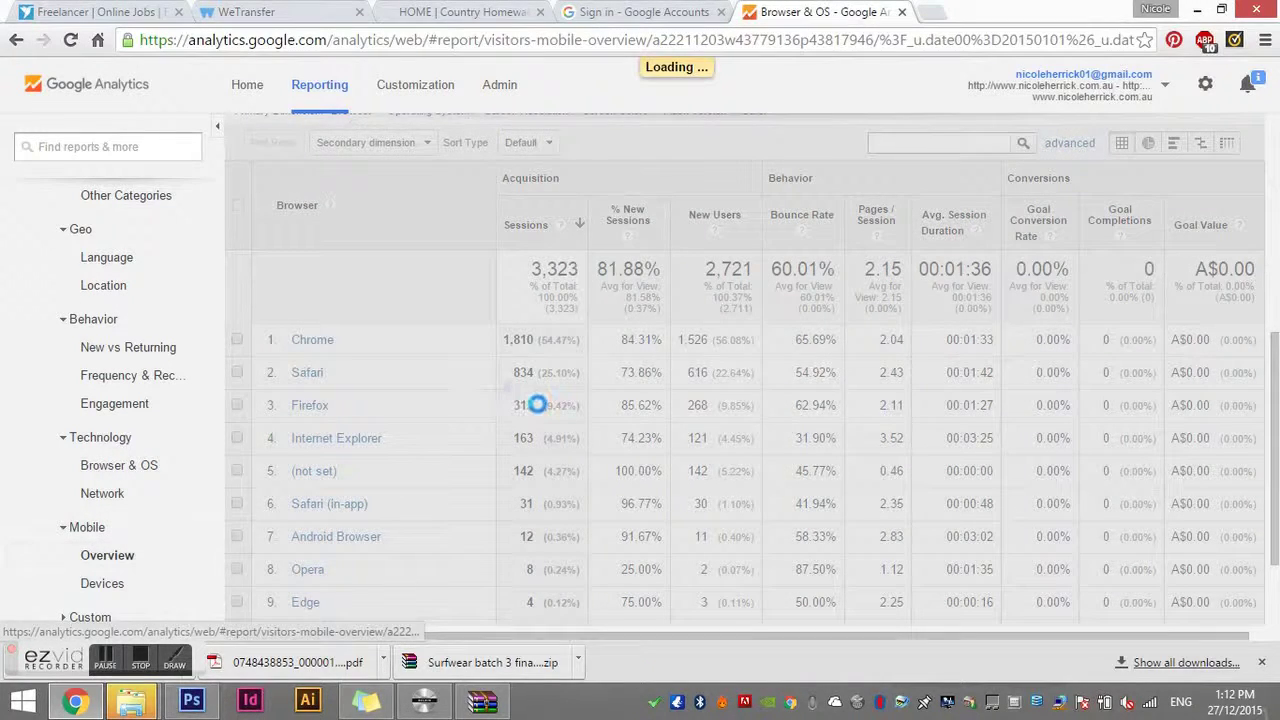
scroll(770, 477, "down", 4)
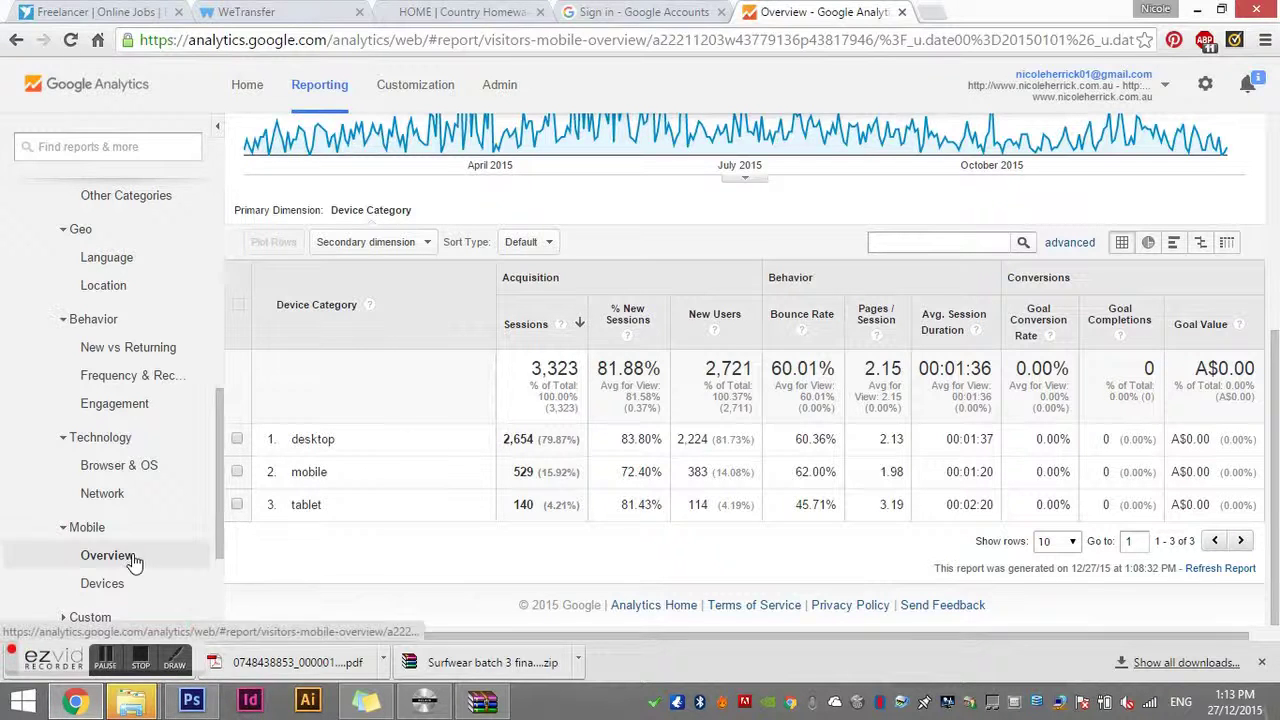
- Expand the Acquisition group of reports to show its Overview, All Traffic and AdWords entries
scroll(134, 560, "down", 1)
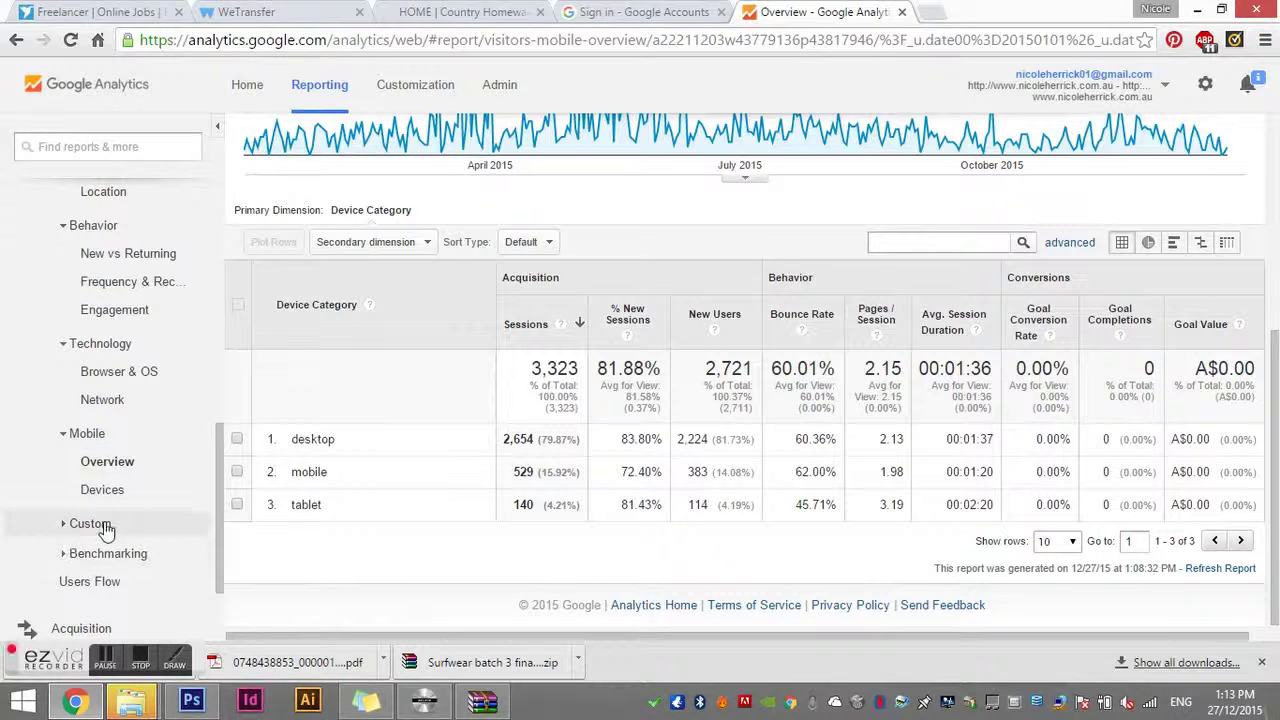
scroll(100, 520, "down", 1)
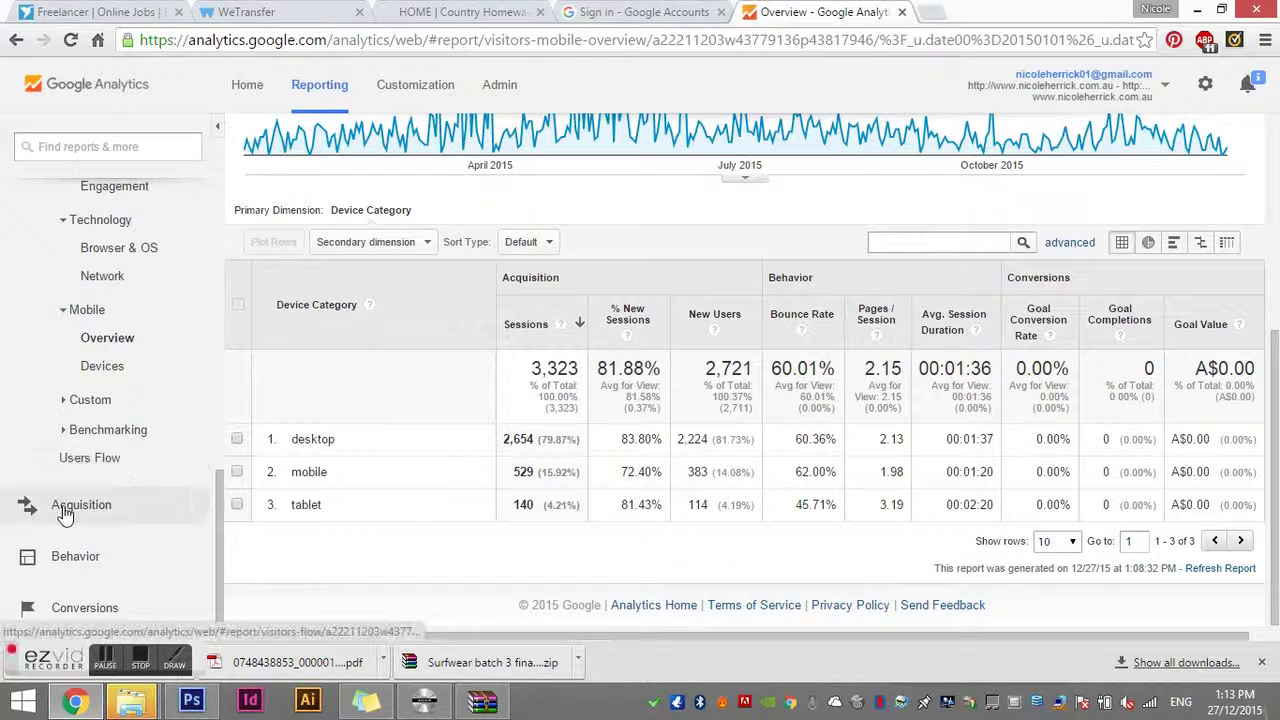
left_click(72, 557)
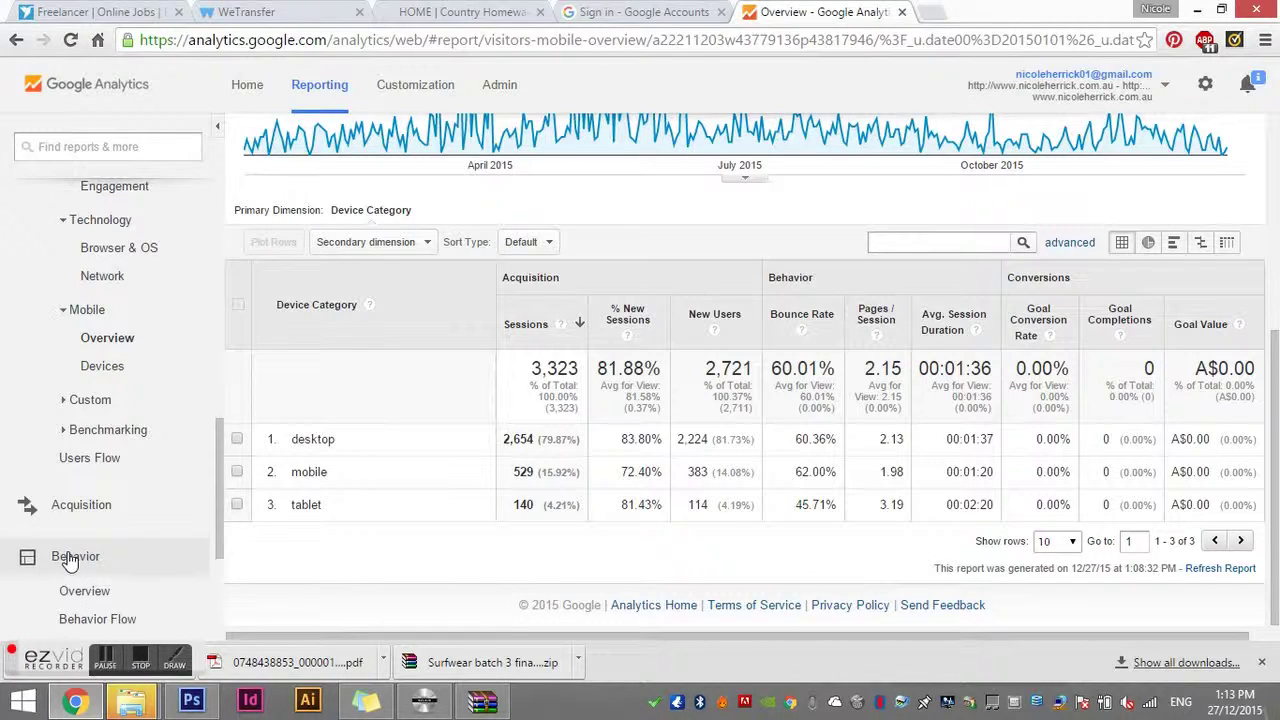
left_click(90, 506)
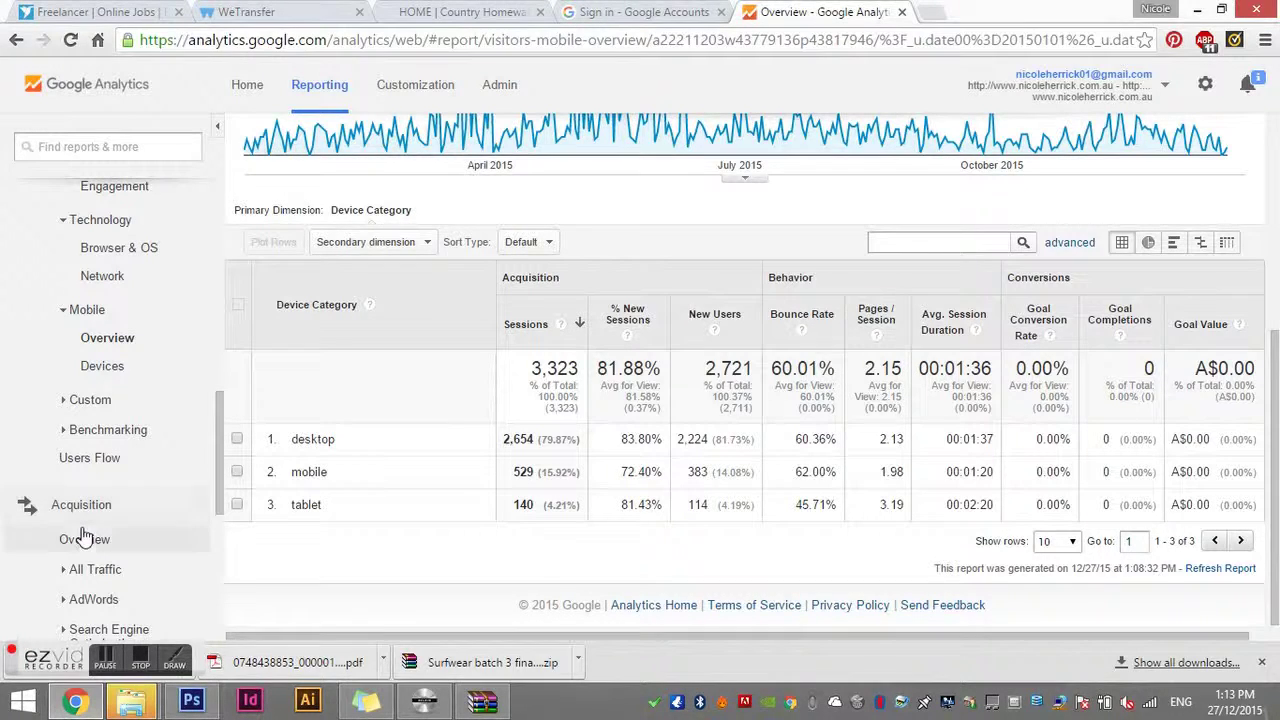
- Open the Acquisition Overview report and check the primary dimension choices, keeping Top Channels
left_click(85, 539)
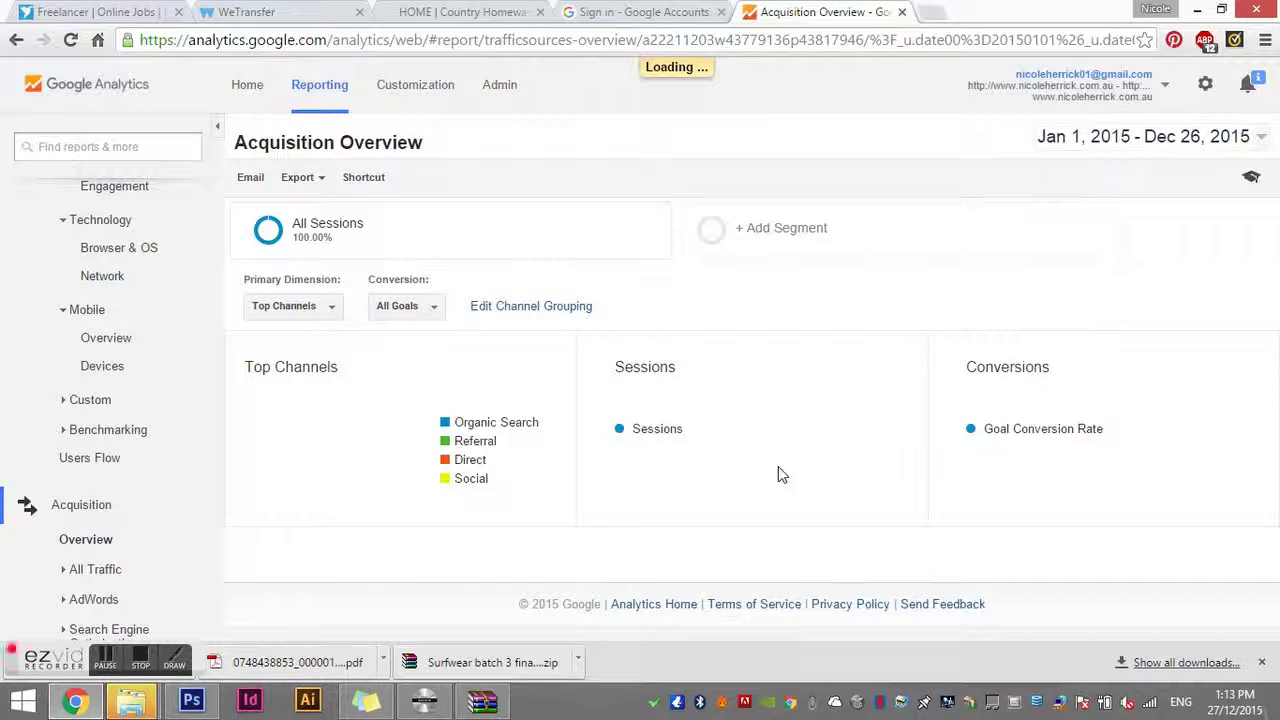
left_click(308, 310)
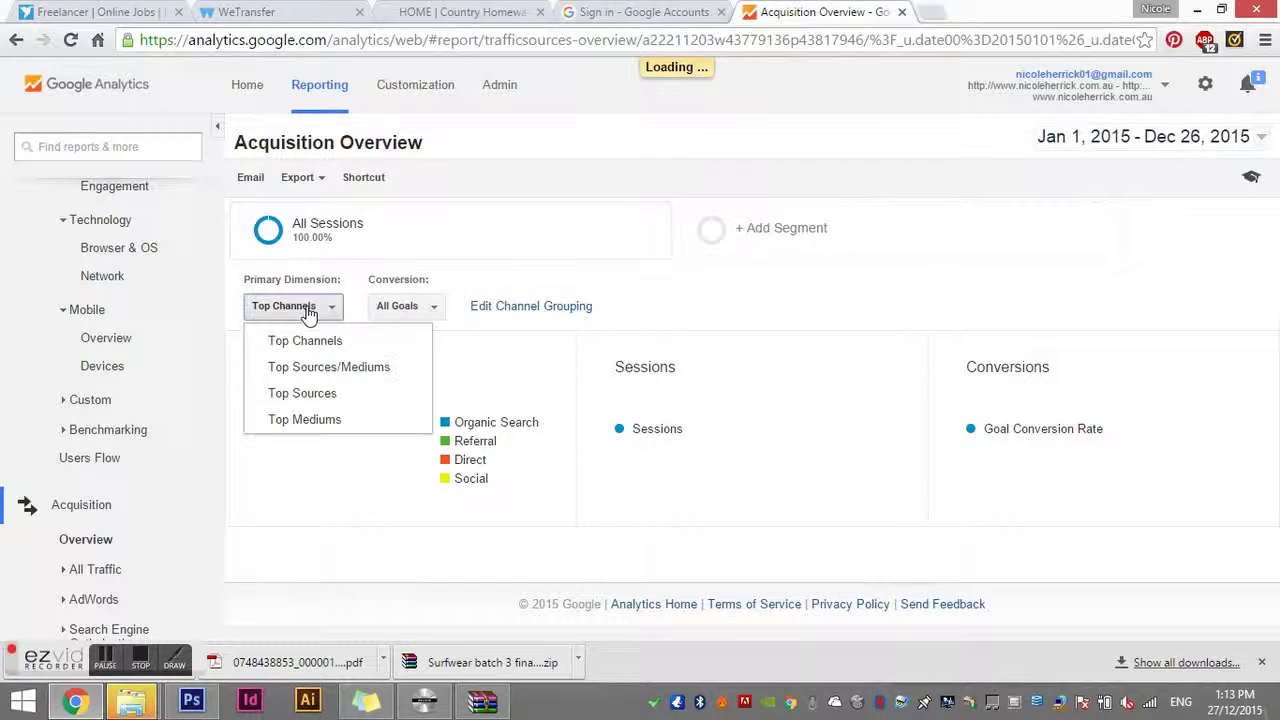
left_click(305, 309)
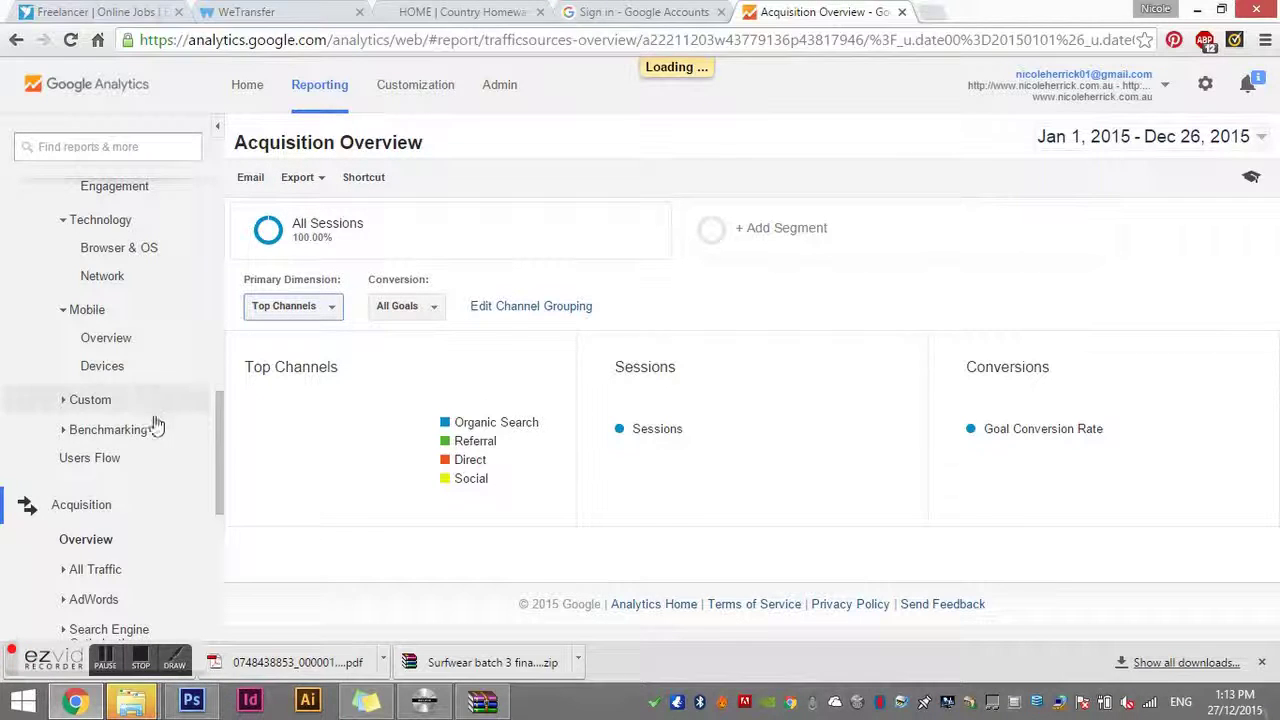
- Open the Referrals report under All Traffic and examine the first ten referring sources and their session figures
scroll(120, 480, "down", 2)
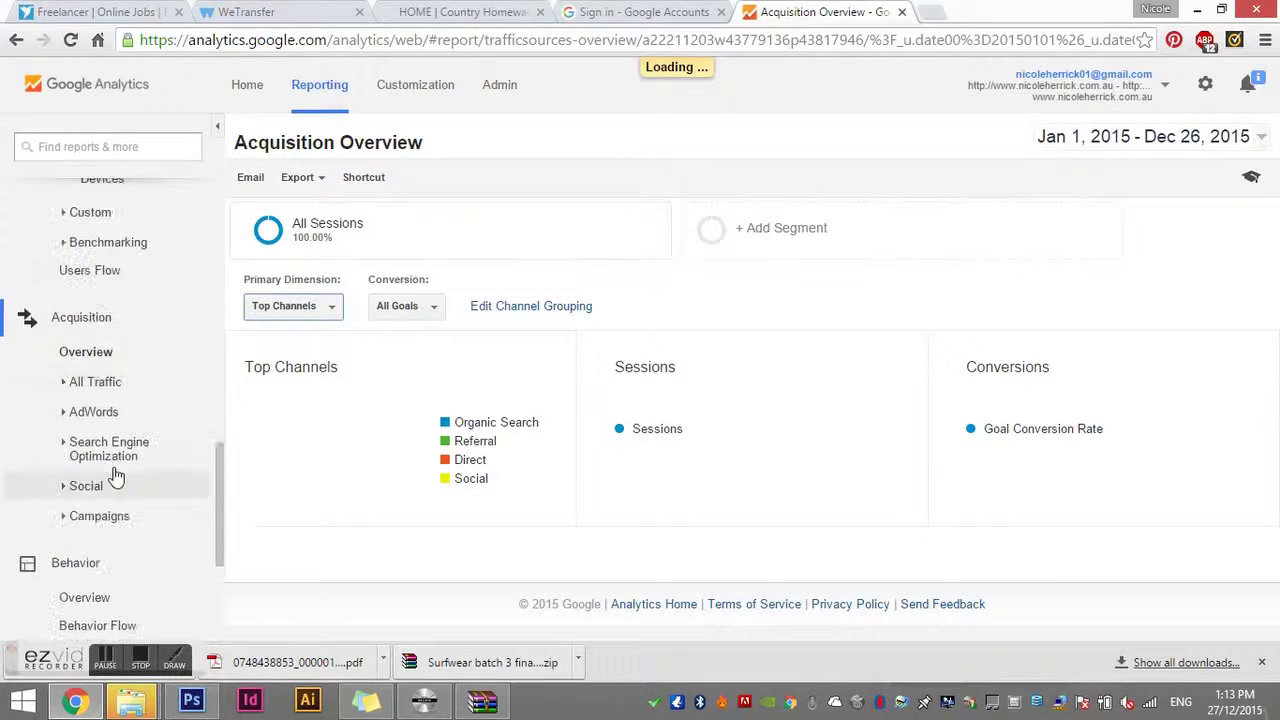
left_click(110, 382)
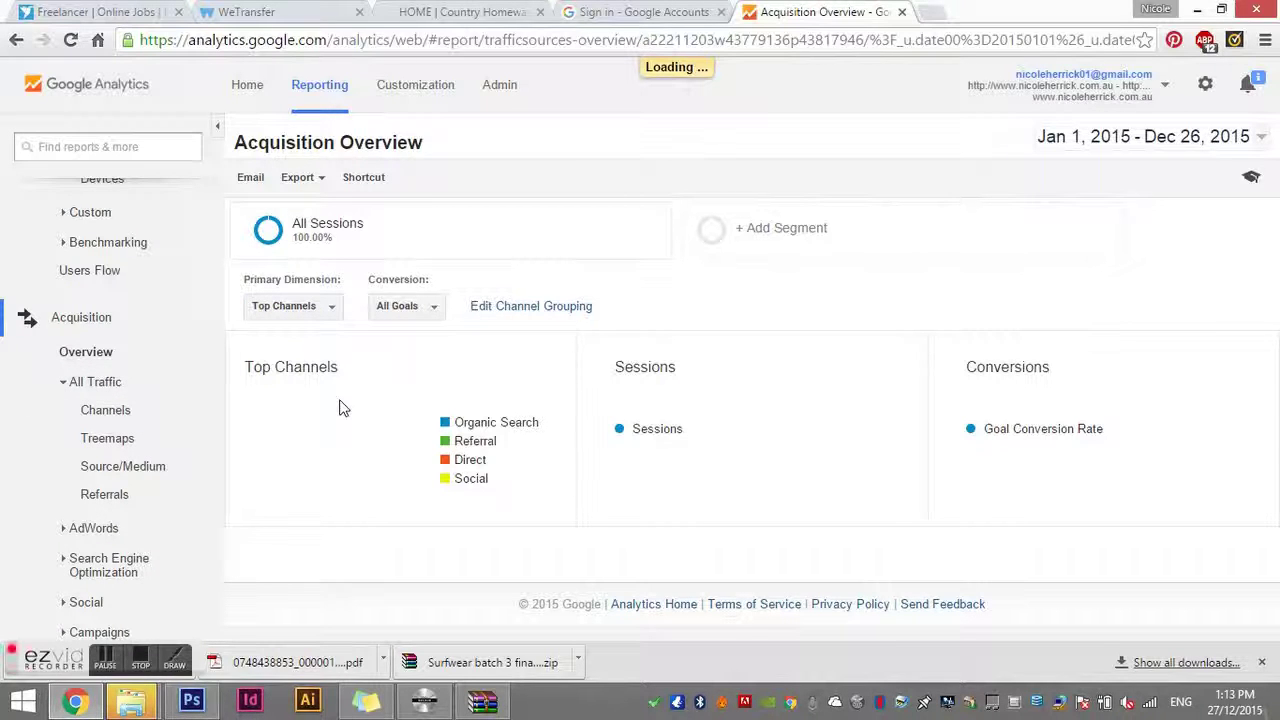
left_click(90, 478)
left_click(88, 494)
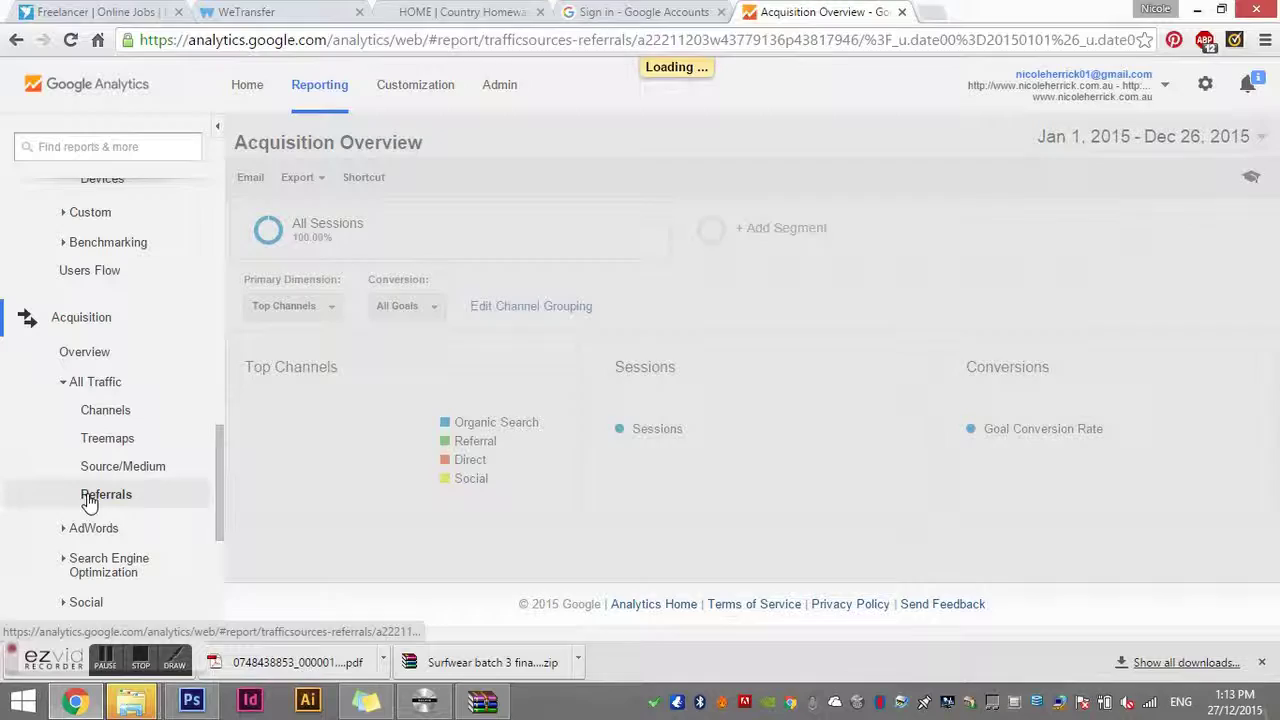
scroll(507, 430, "down", 1)
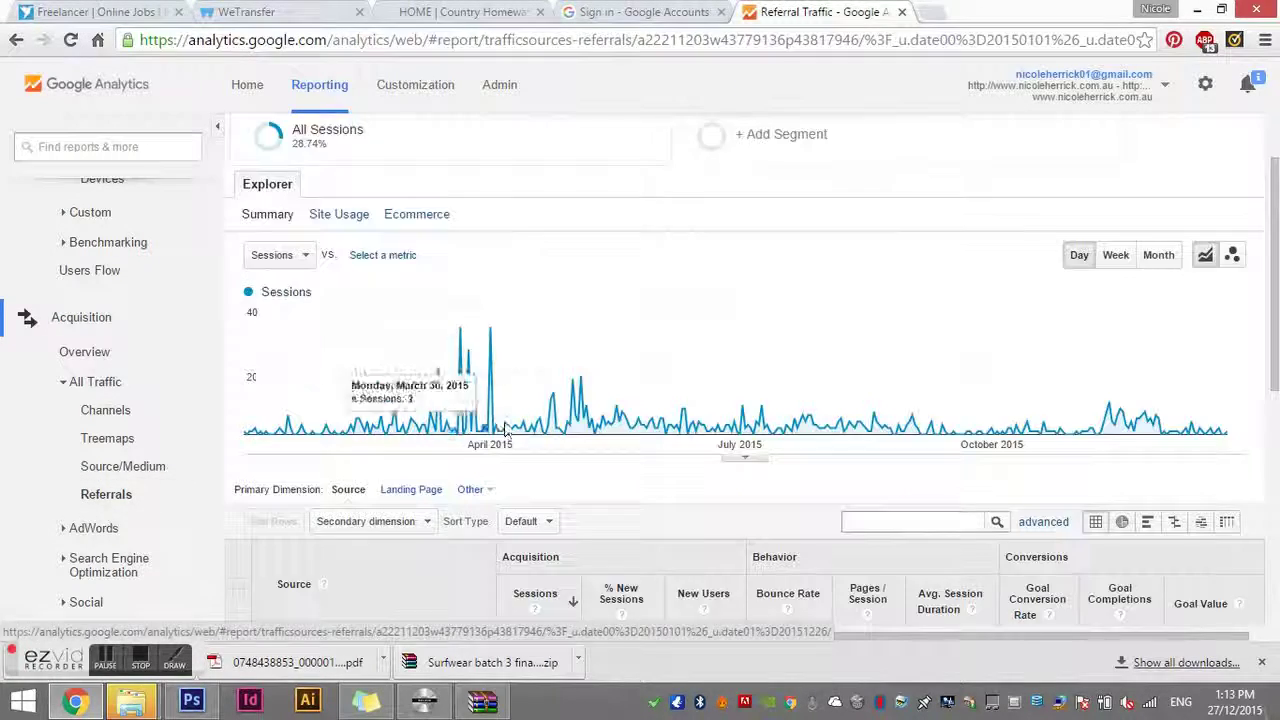
scroll(760, 365, "down", 3)
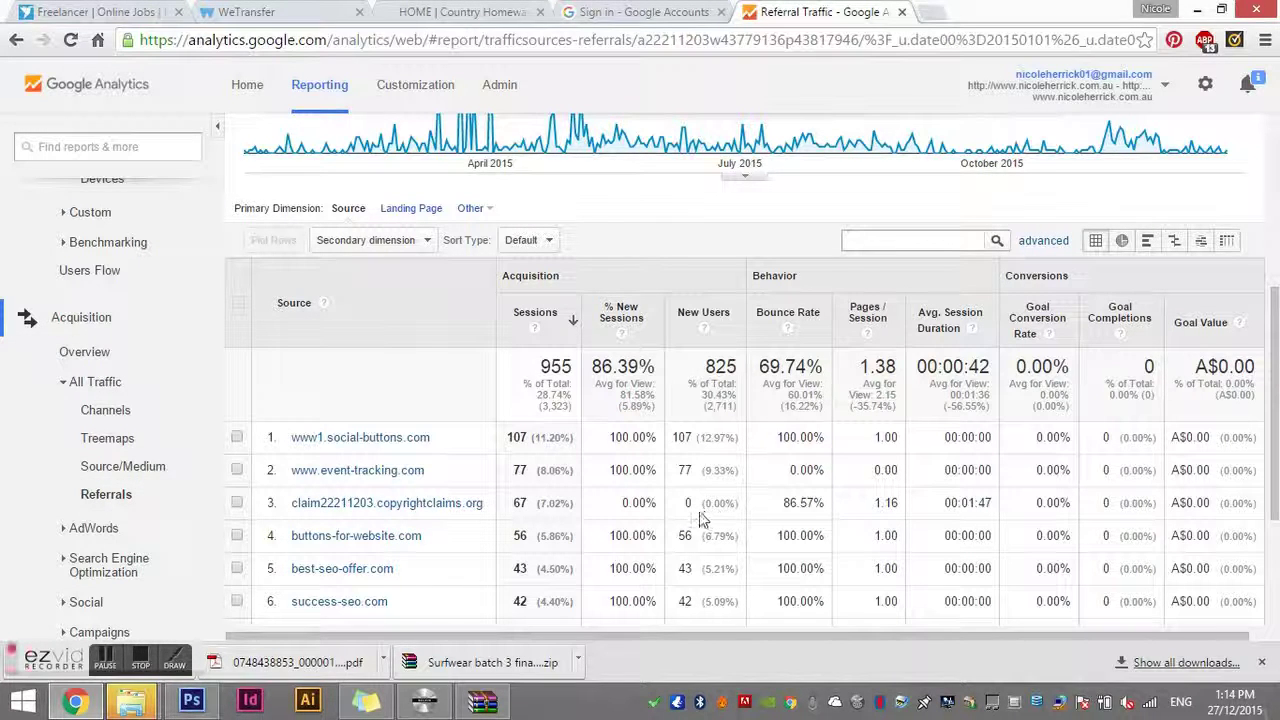
scroll(699, 511, "down", 1)
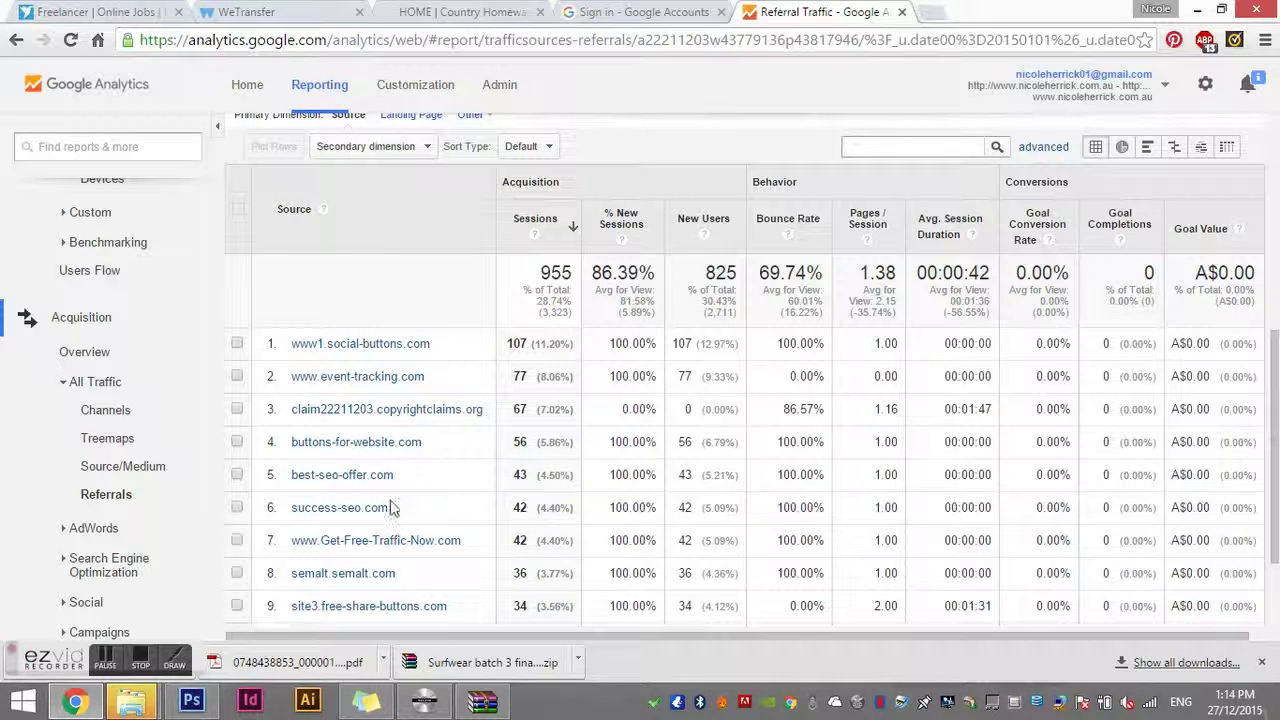
scroll(390, 510, "down", 2)
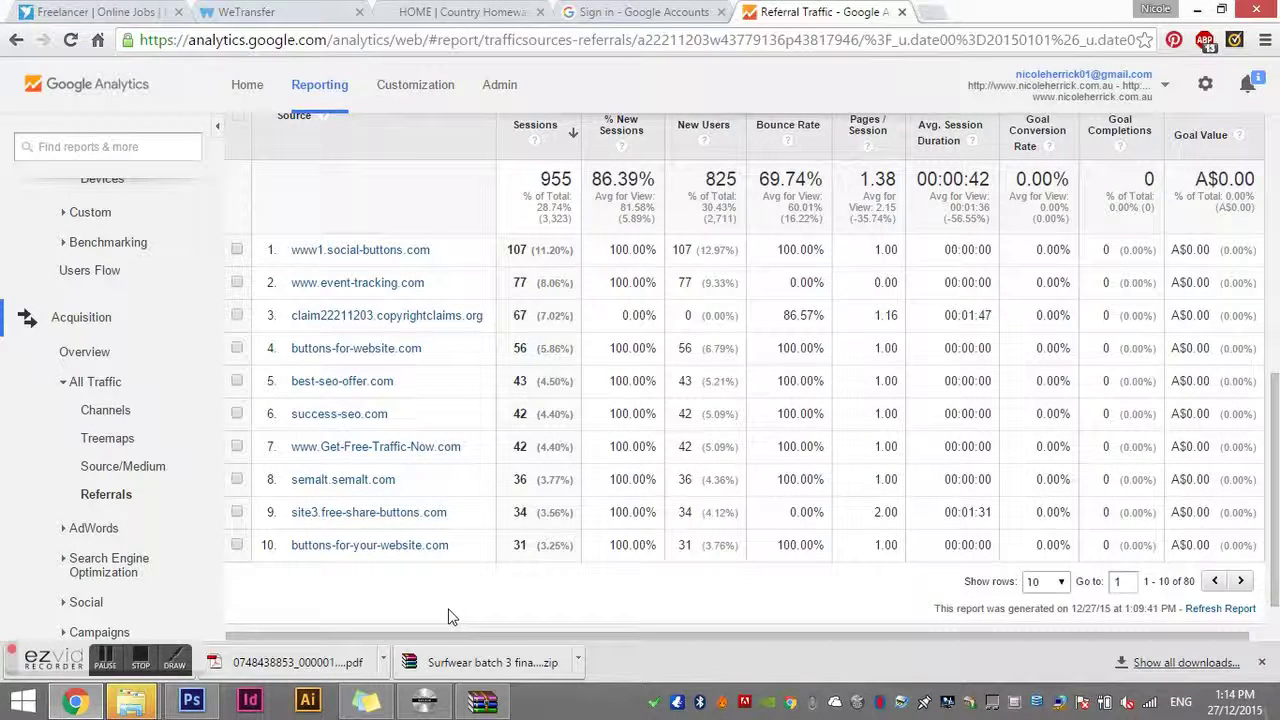
scroll(448, 617, "up", 2)
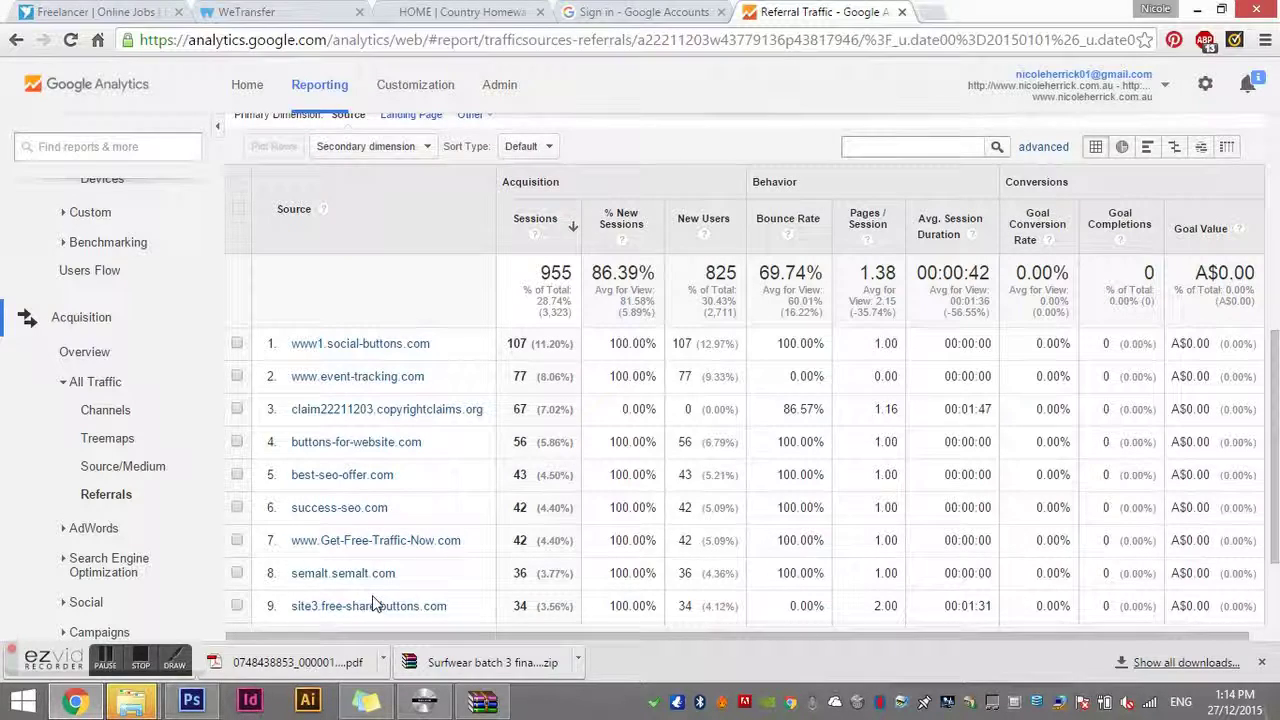
scroll(460, 523, "down", 2)
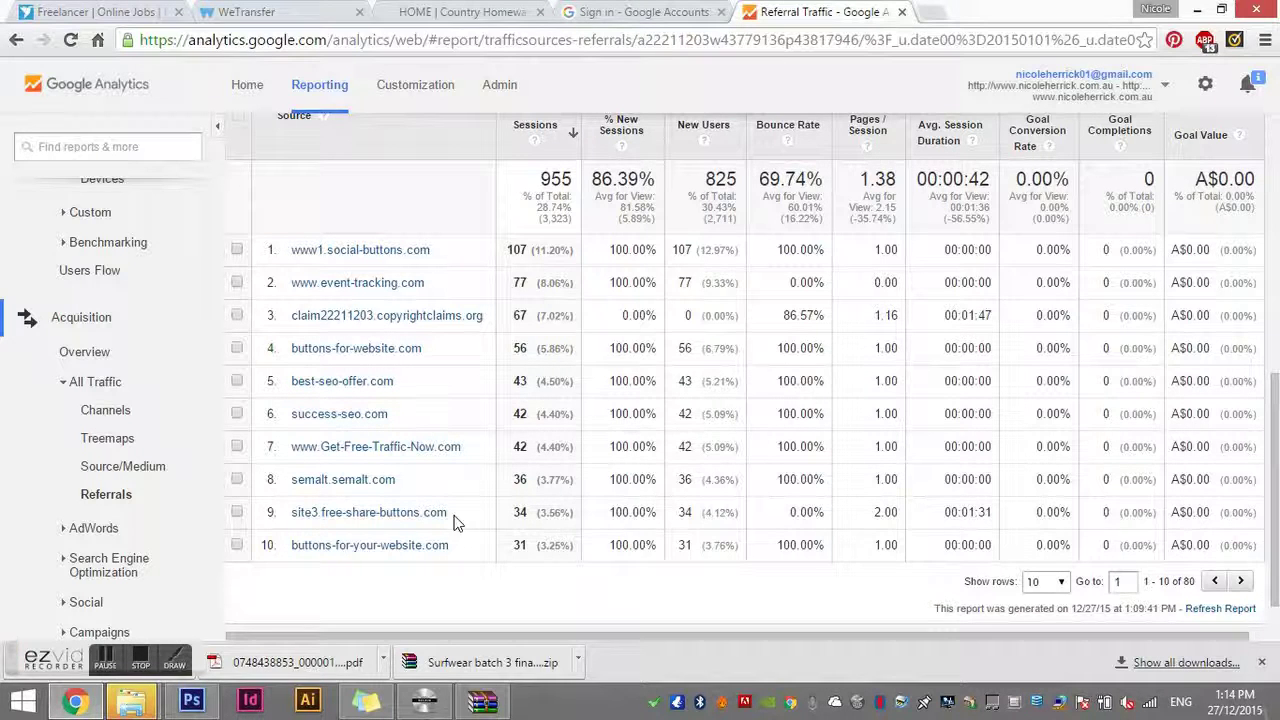
- Page through the referral sources up to rows 41 - 50 and review the referring sites
left_click(1237, 588)
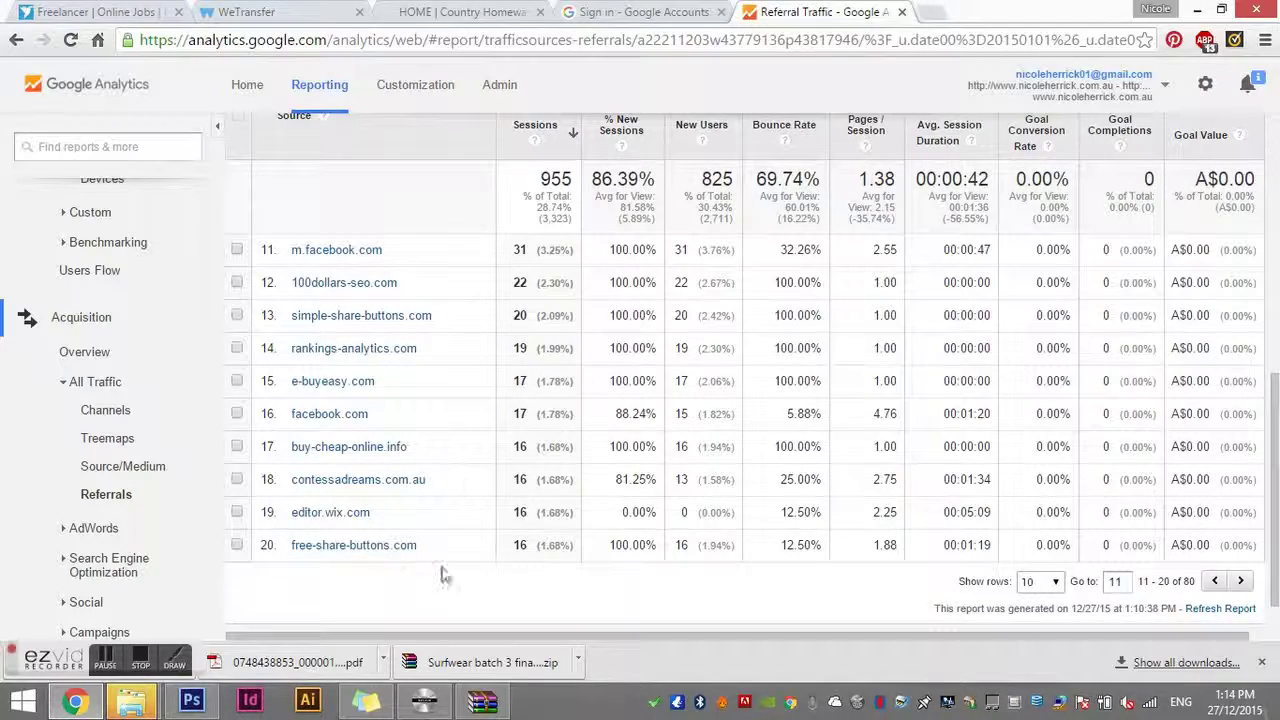
left_click(1240, 581)
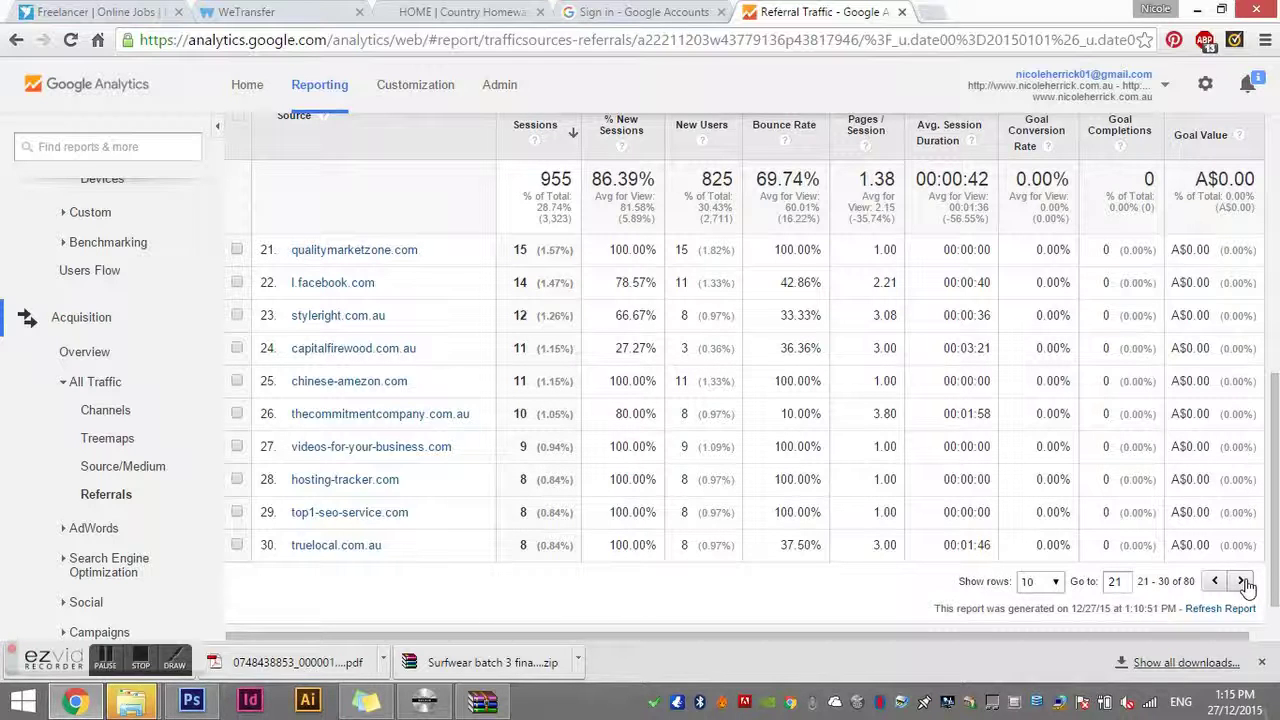
left_click(1242, 582)
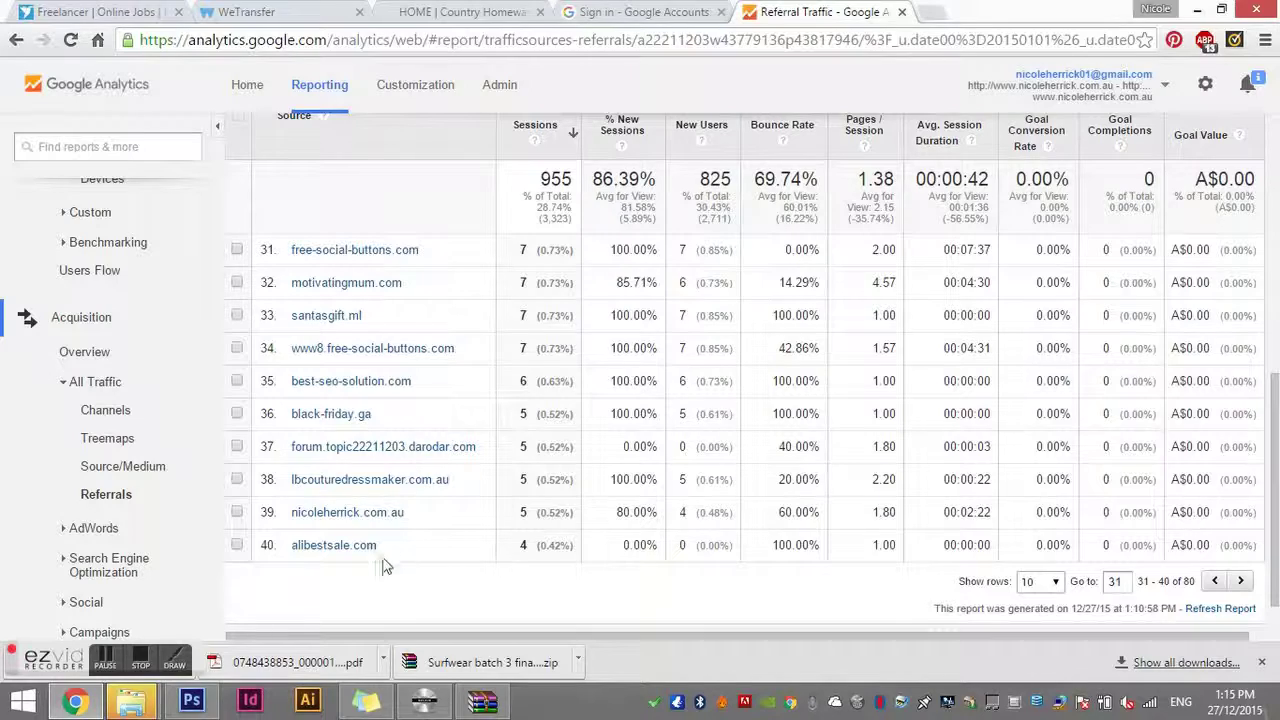
left_click(1240, 581)
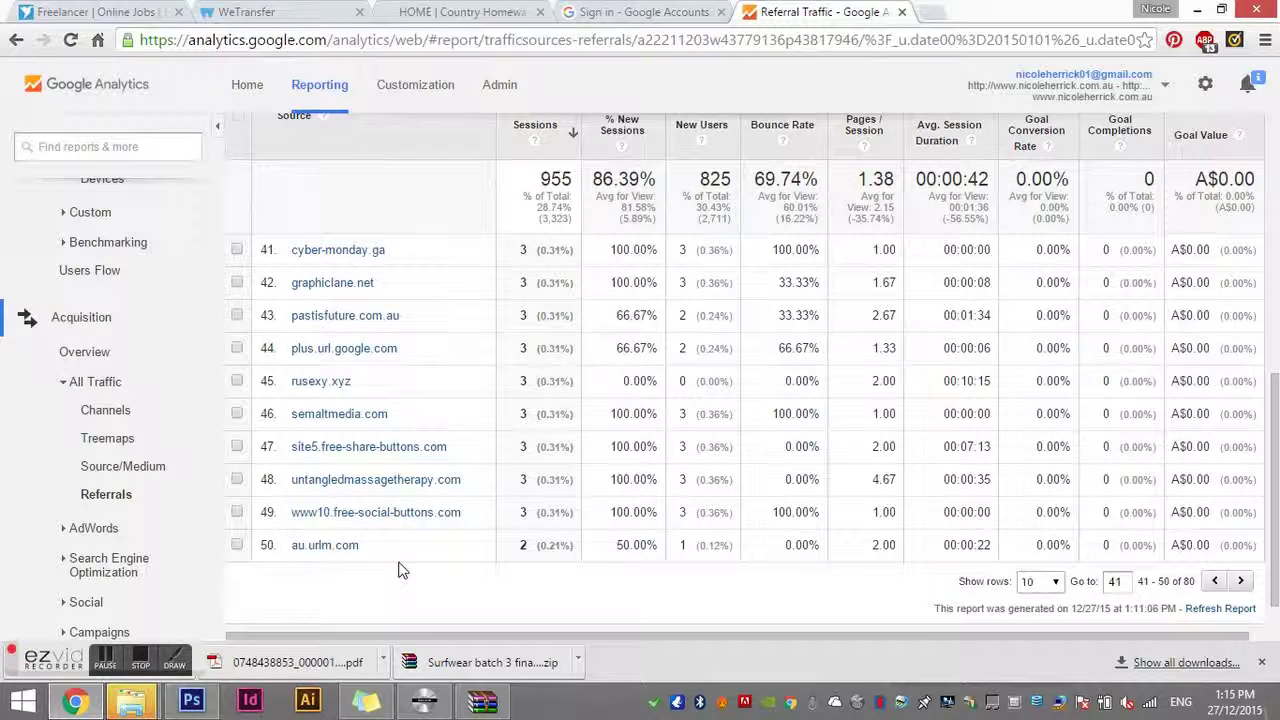
scroll(365, 435, "down", 1)
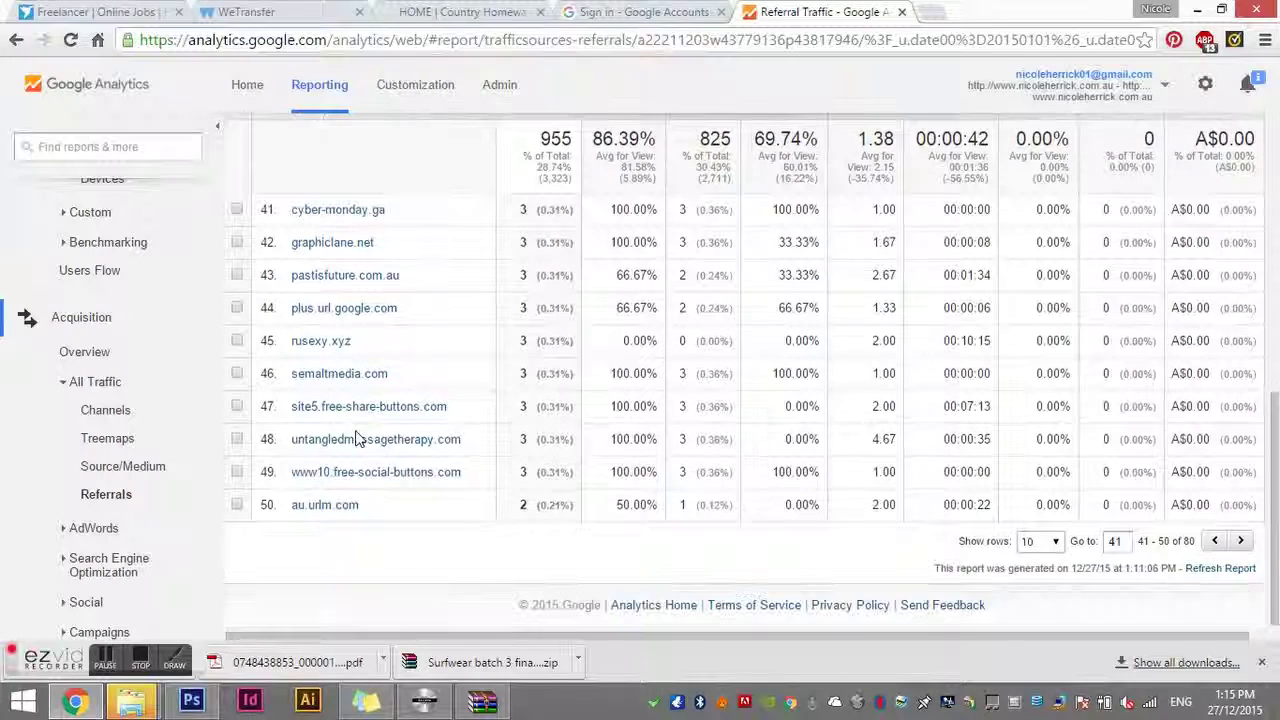
- Open the AdWords Campaigns report in the Acquisition group and look through its campaign table
scroll(140, 530, "down", 1)
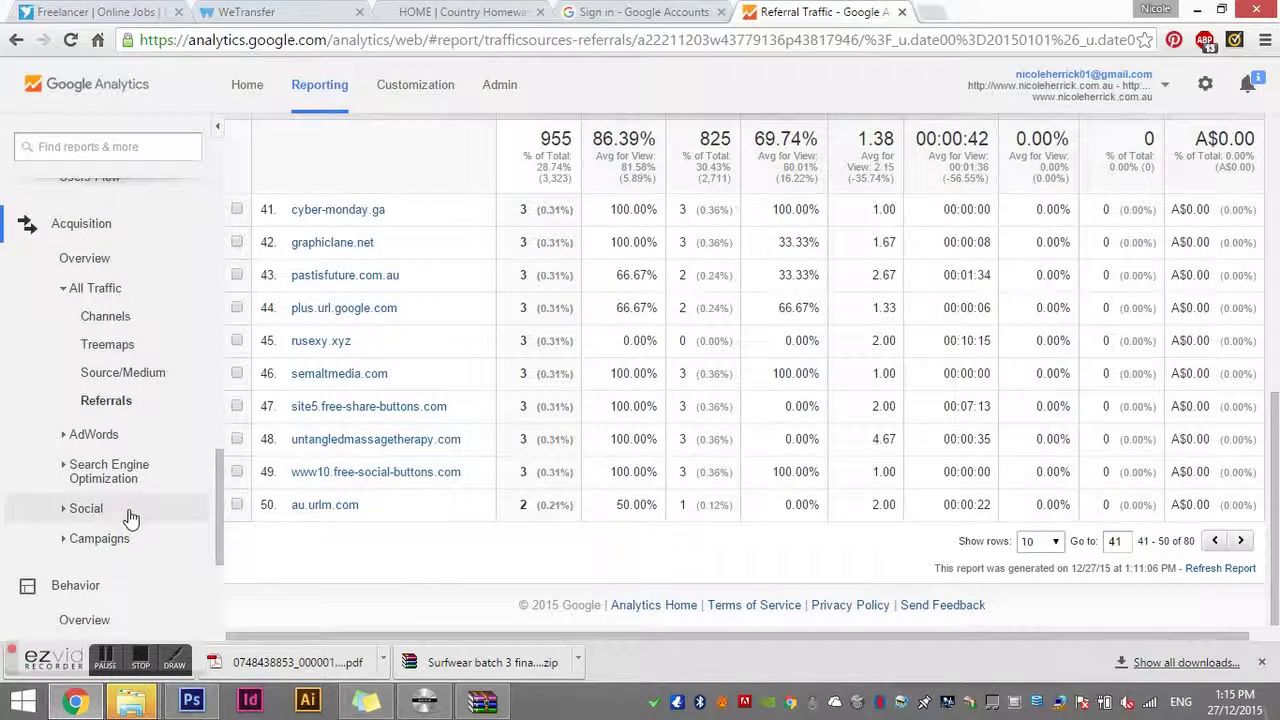
left_click(93, 440)
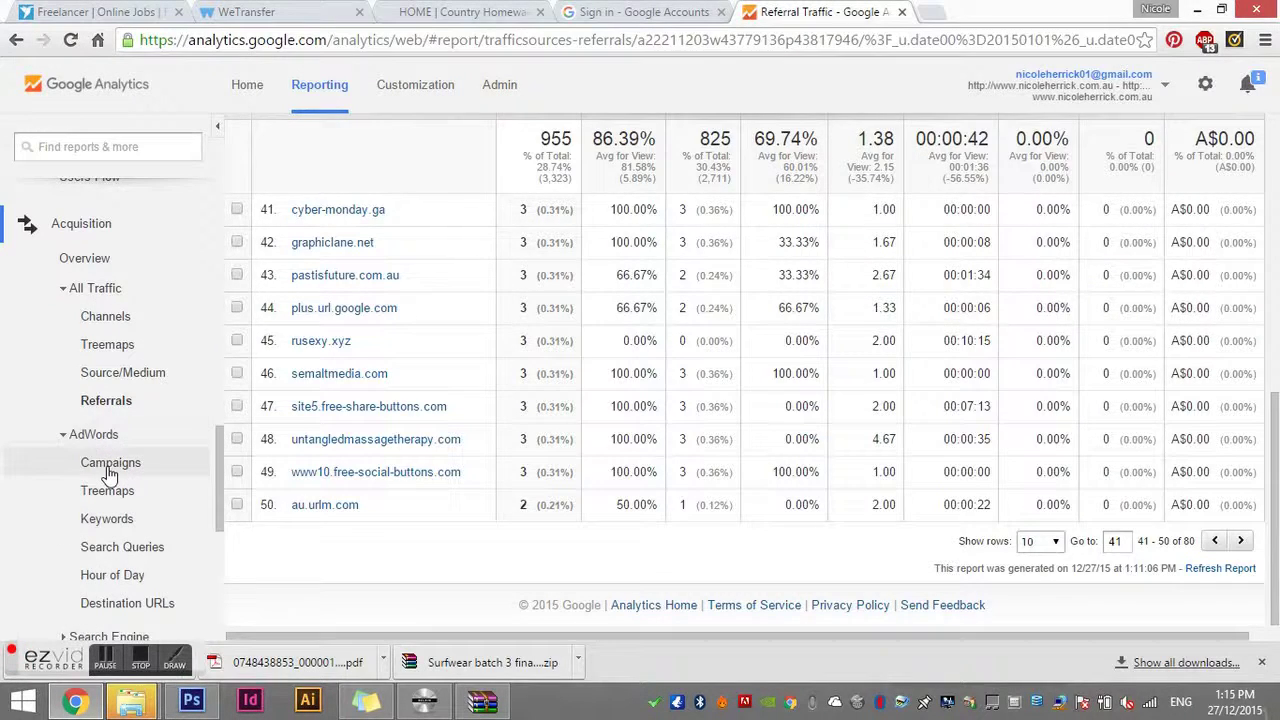
left_click(110, 466)
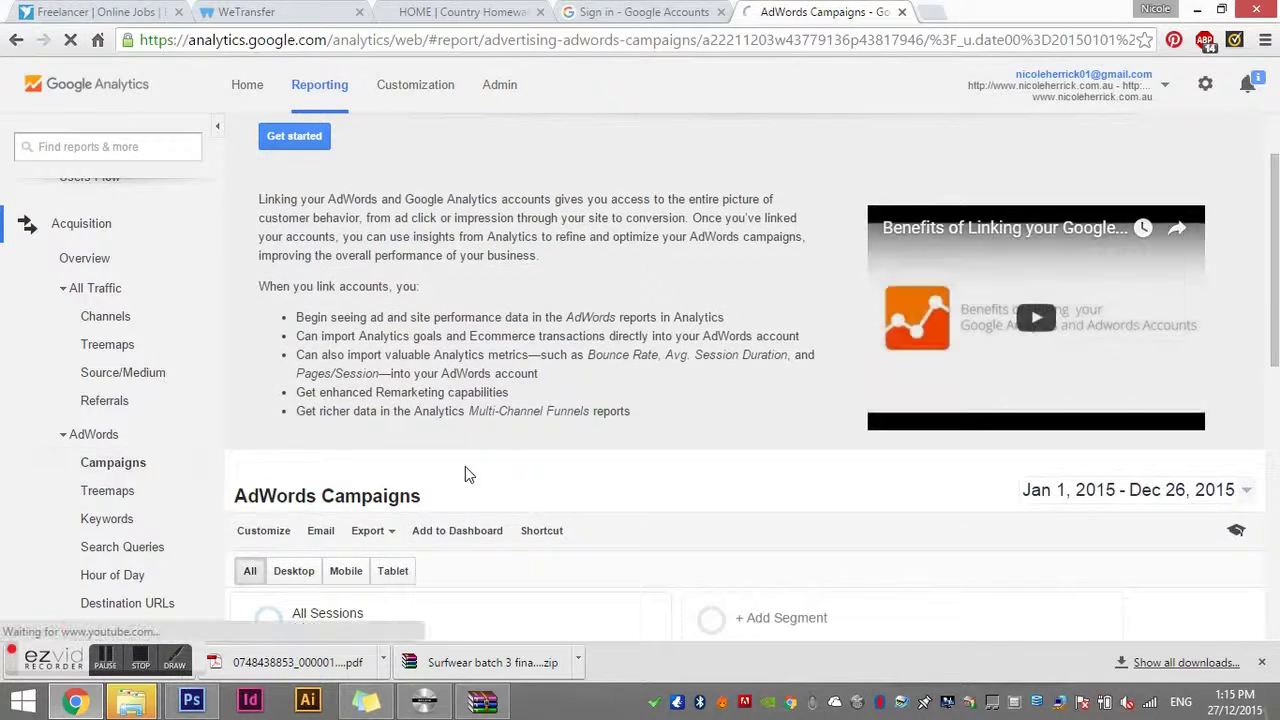
scroll(465, 466, "down", 10)
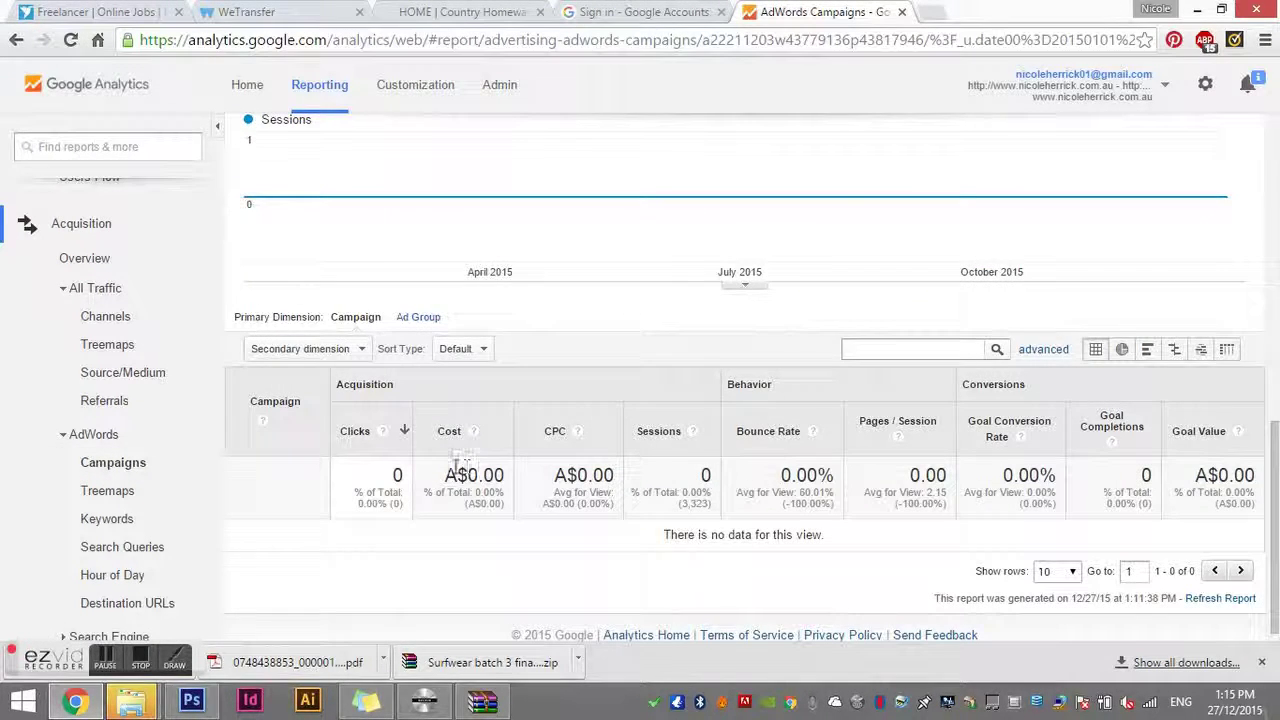
scroll(129, 505, "down", 1)
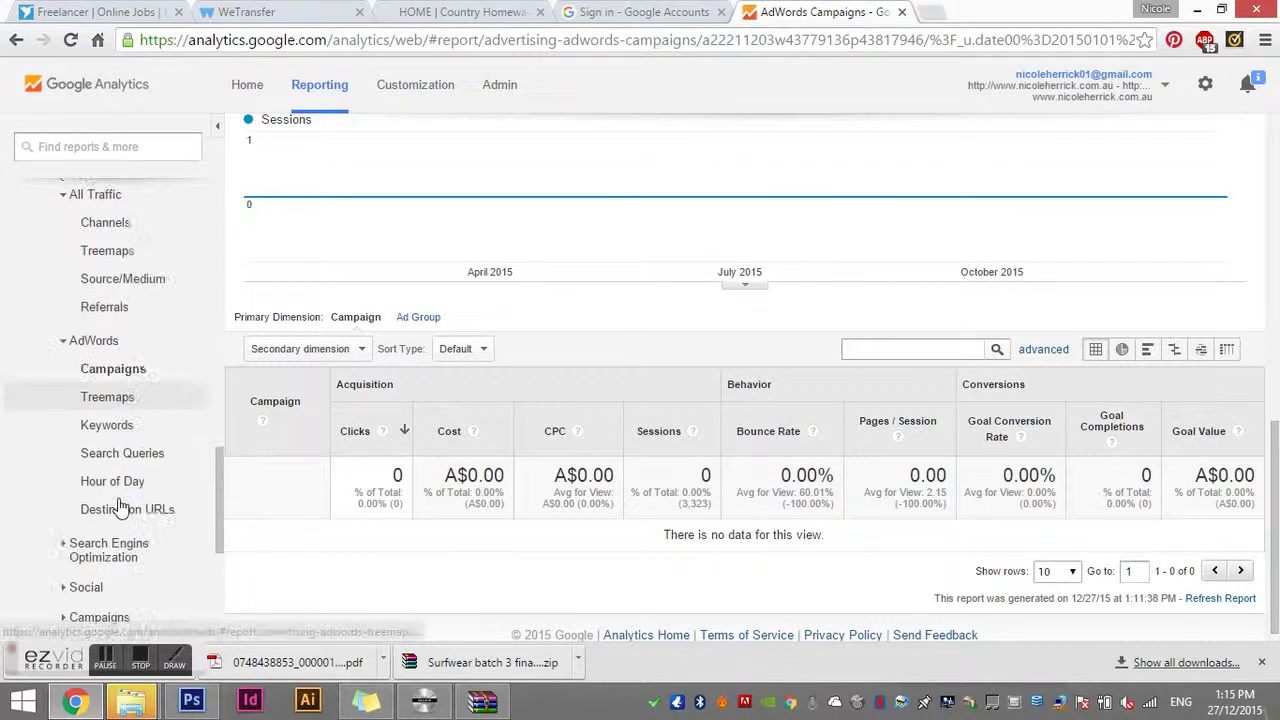
- View the AdWords Keywords report, and open the Queries report under Search Engine Optimization
left_click(105, 425)
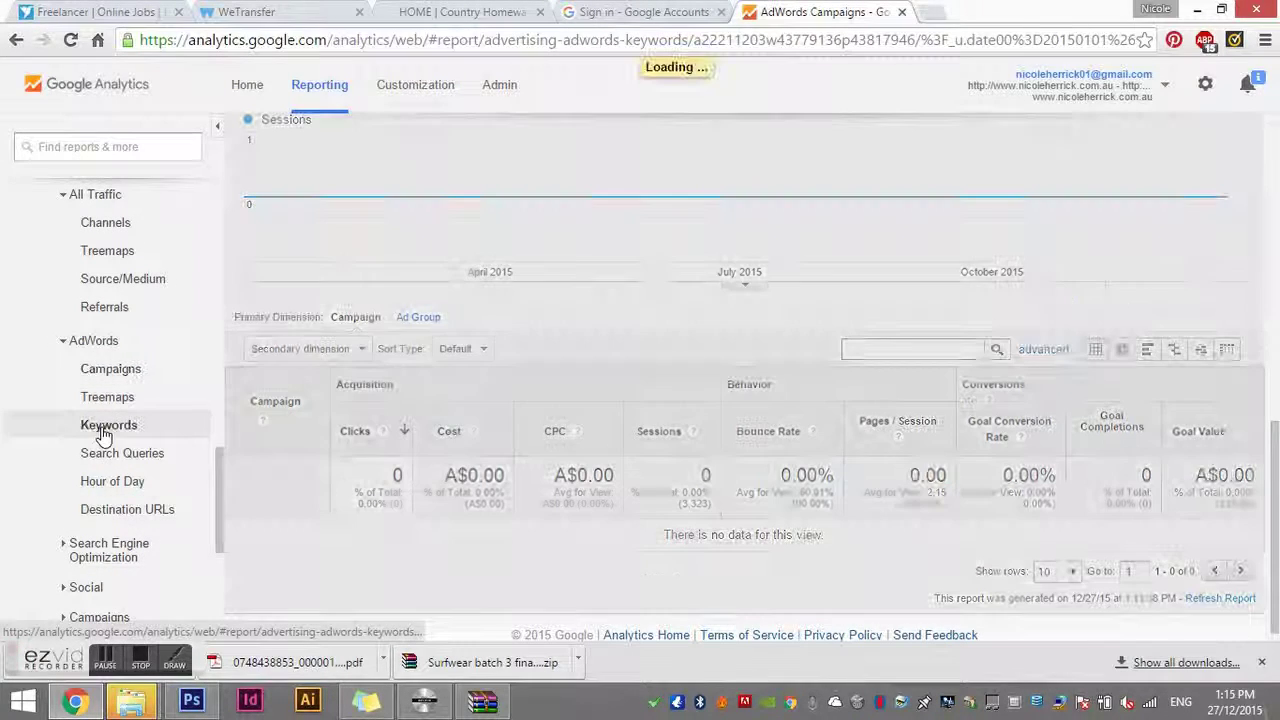
left_click(100, 555)
scroll(135, 560, "down", 1)
left_click(104, 492)
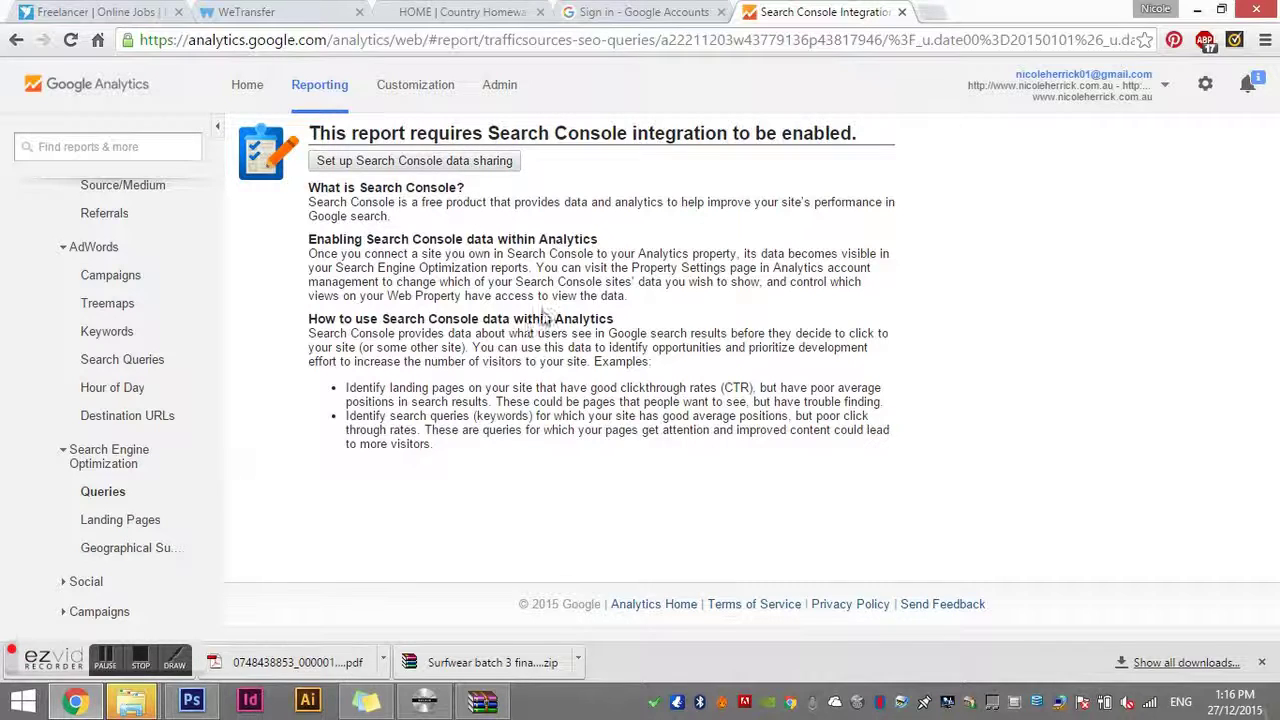
- Open the Social Overview report and review the sessions coming from each social network
left_click(86, 582)
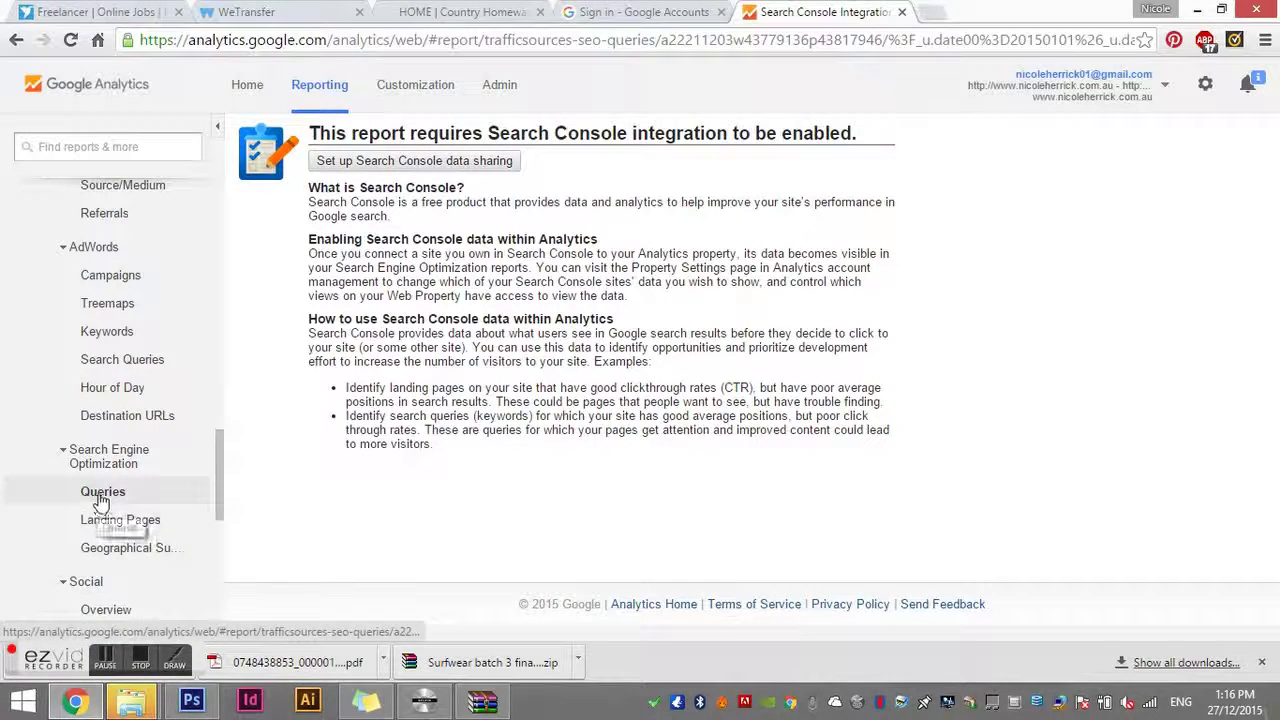
left_click(105, 610)
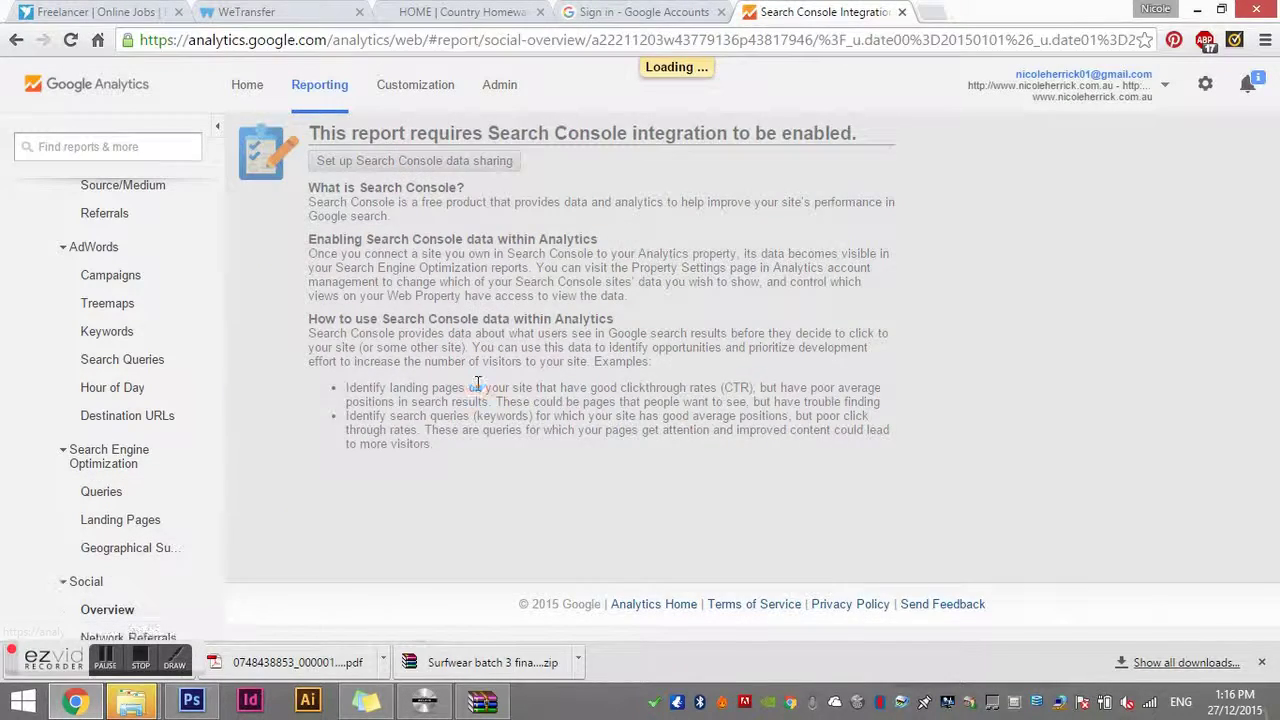
scroll(604, 320, "down", 8)
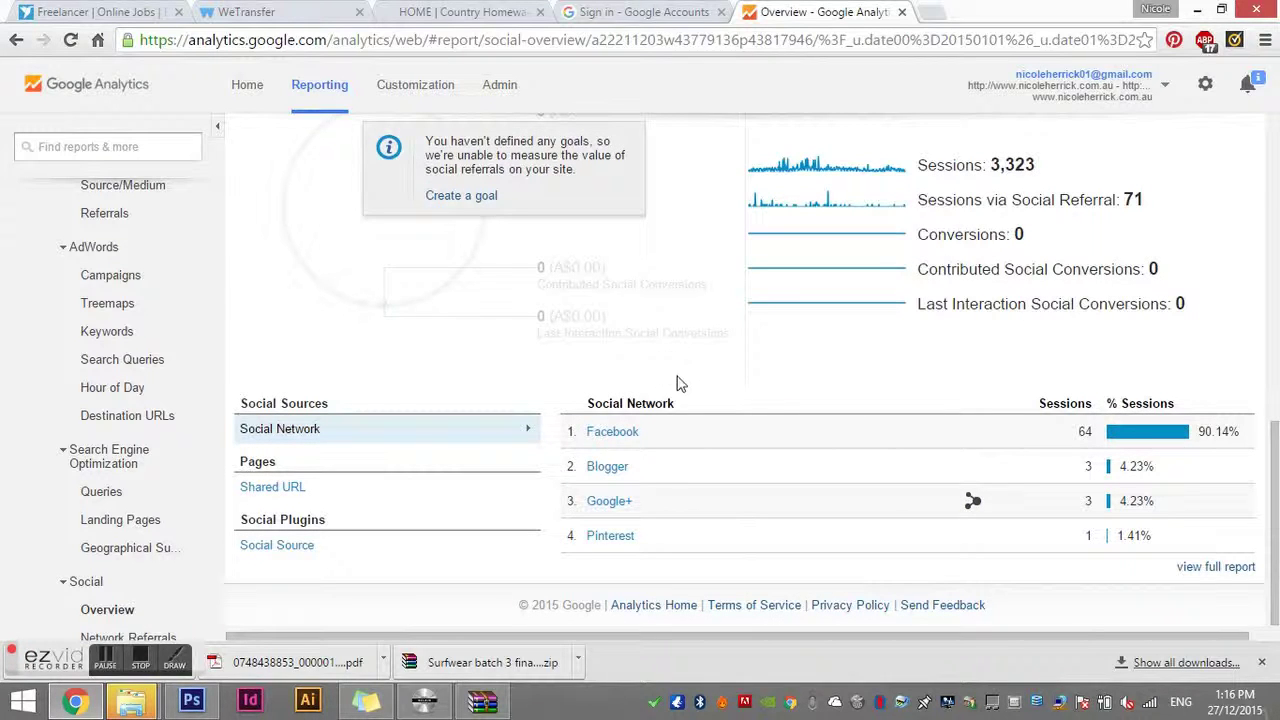
mouse_move(632, 436)
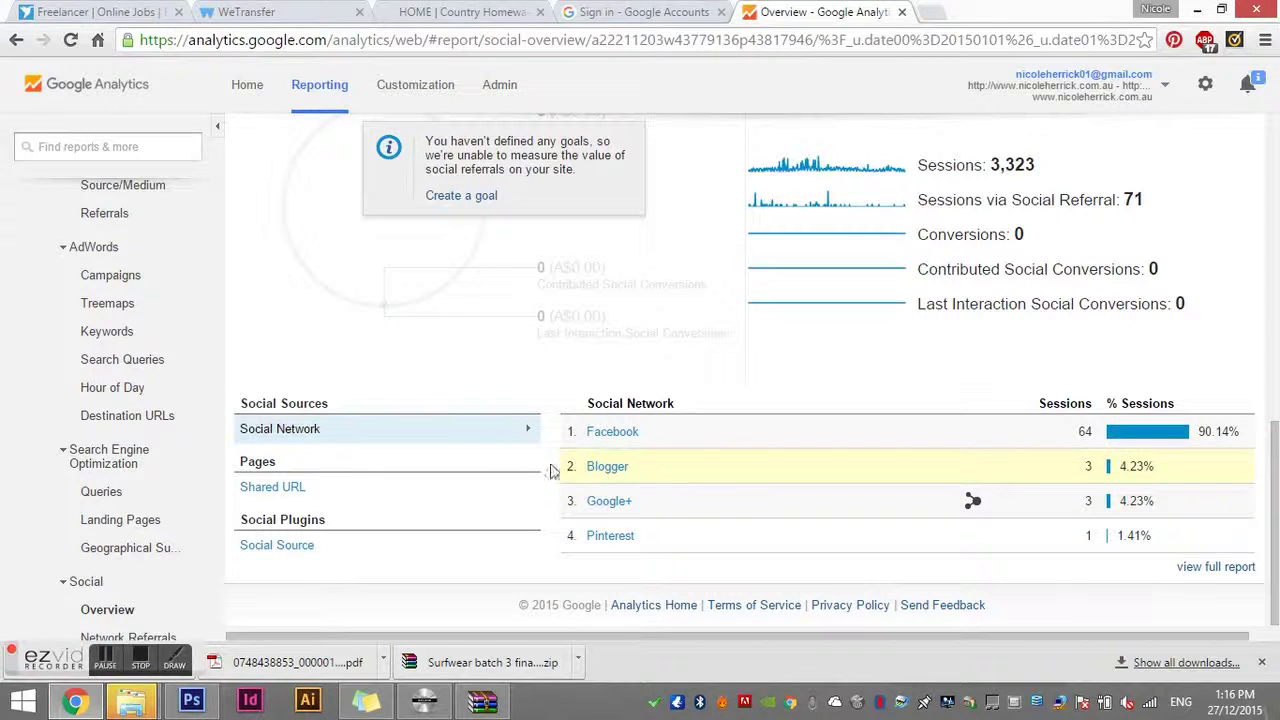
- Go past the remaining Social reports to the Behavior Overview and examine pageviews for each page of the site
scroll(175, 460, "down", 2)
scroll(178, 466, "down", 4)
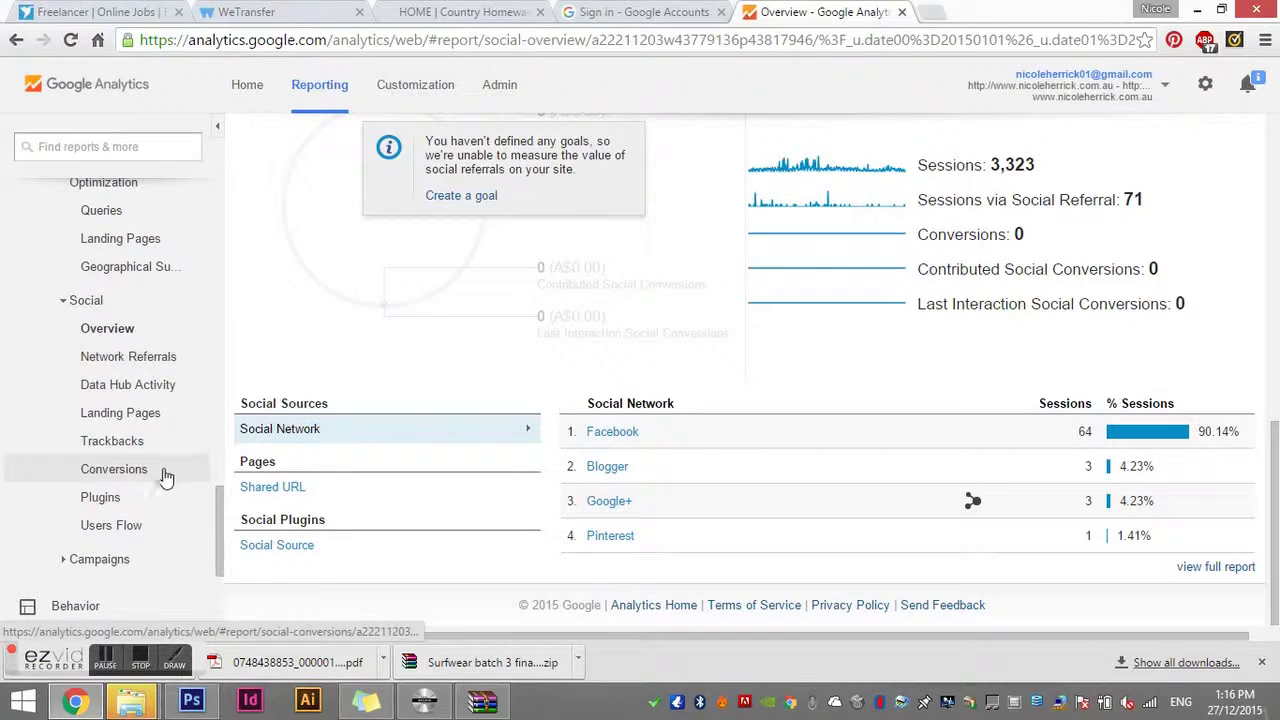
scroll(166, 477, "down", 2)
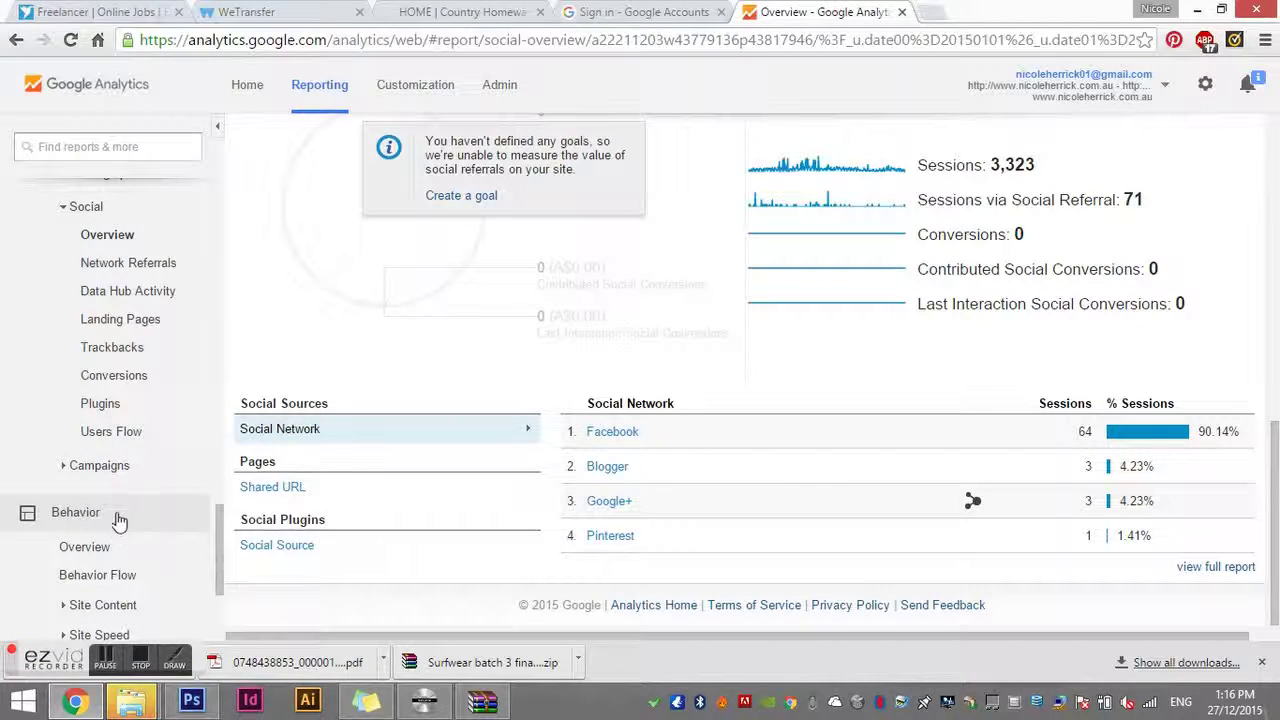
left_click(84, 548)
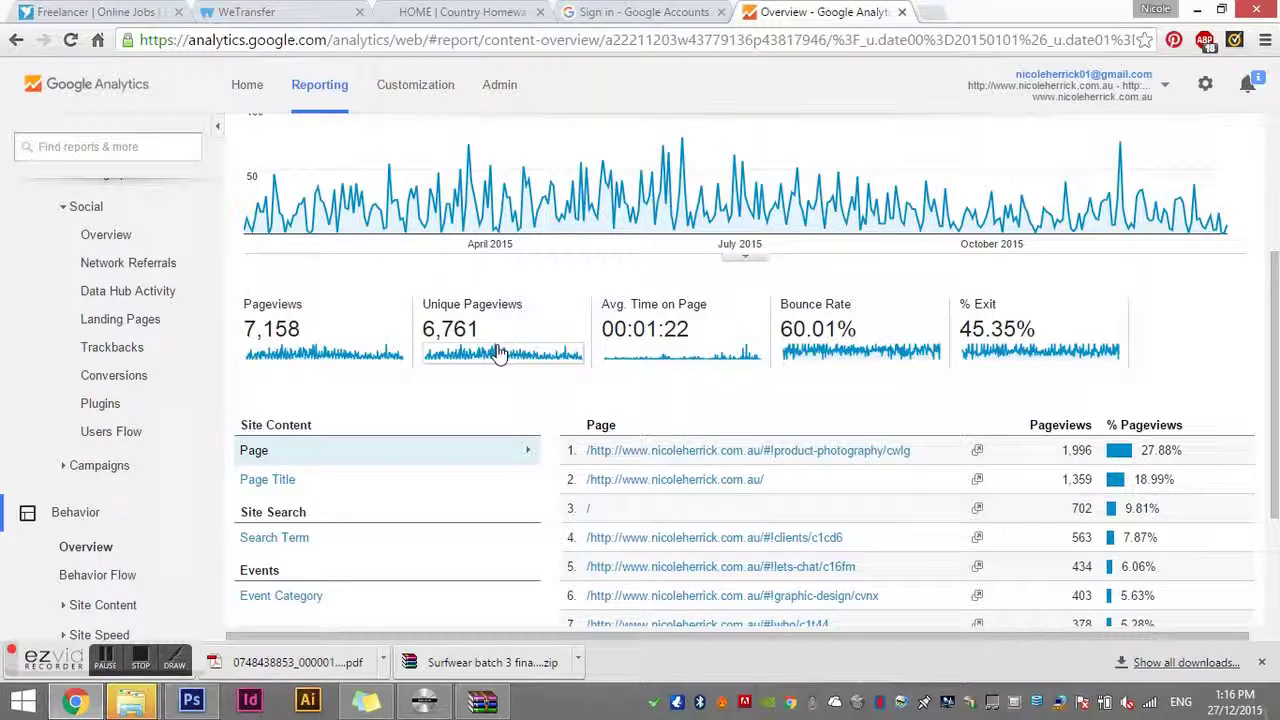
scroll(495, 365, "down", 1)
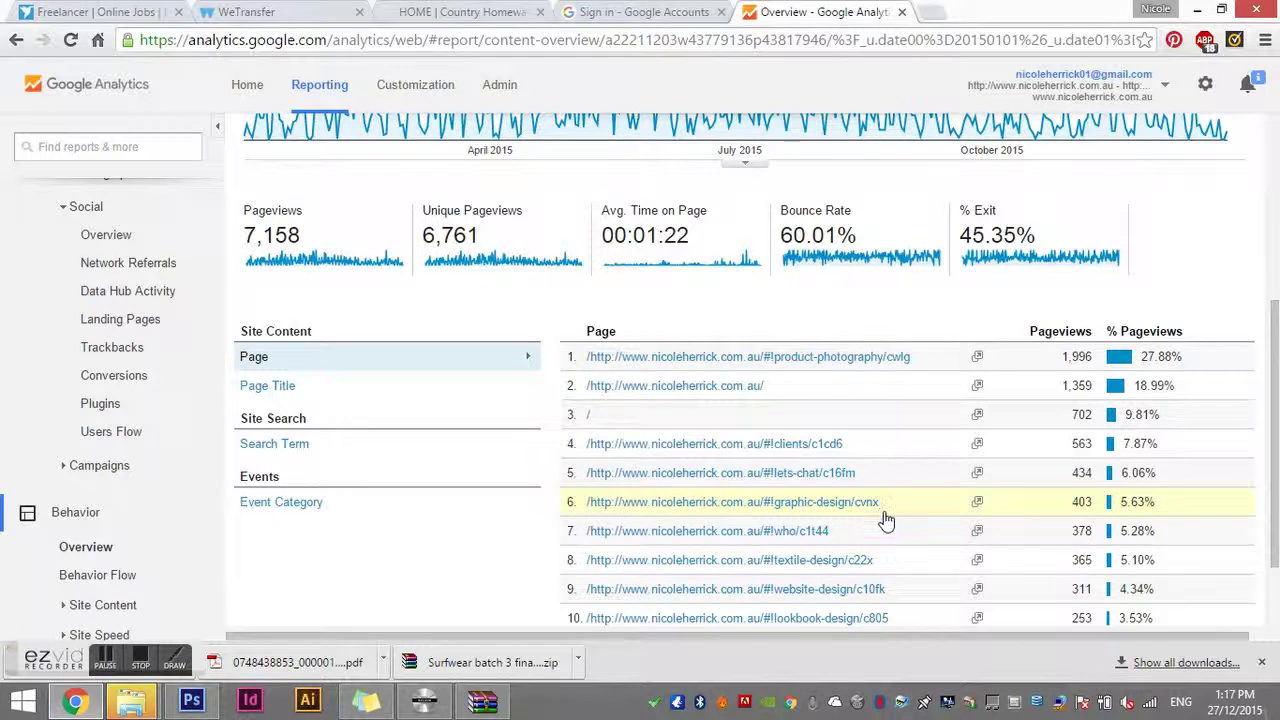
scroll(885, 519, "down", 2)
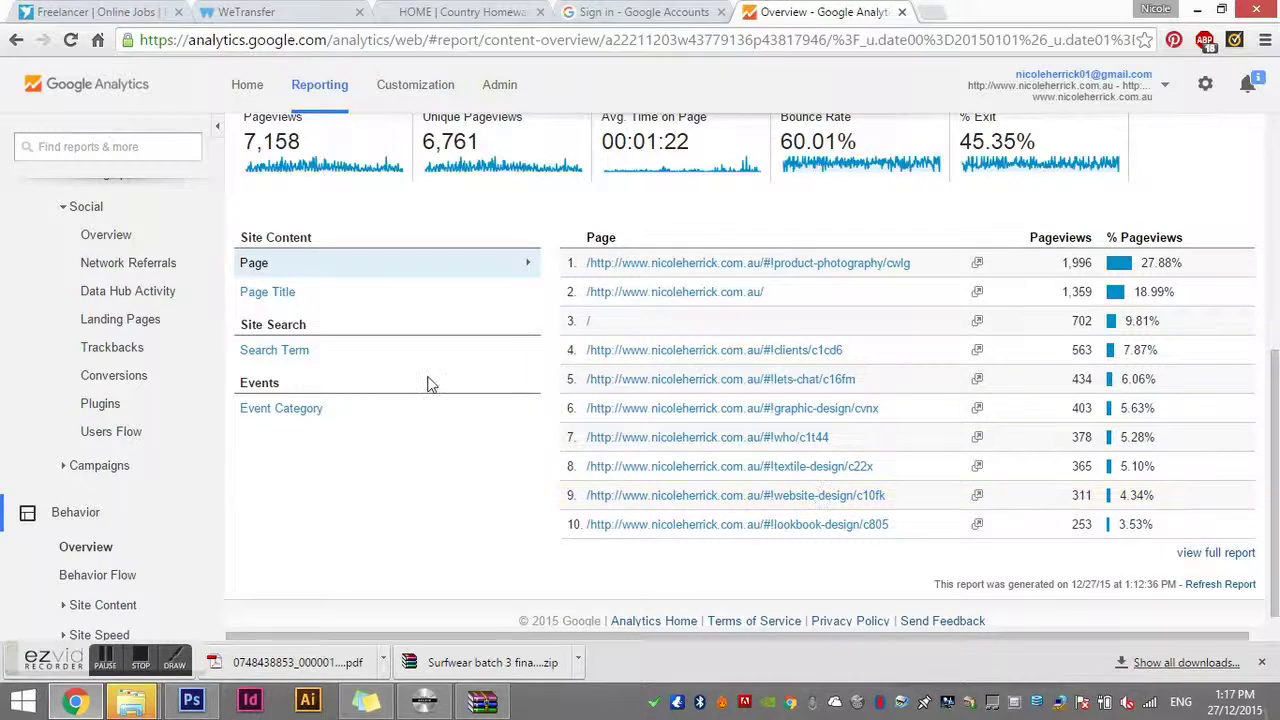
- Open the Behavior Flow report and inspect the traffic from the product-photography starting page to the first interaction
left_click(77, 583)
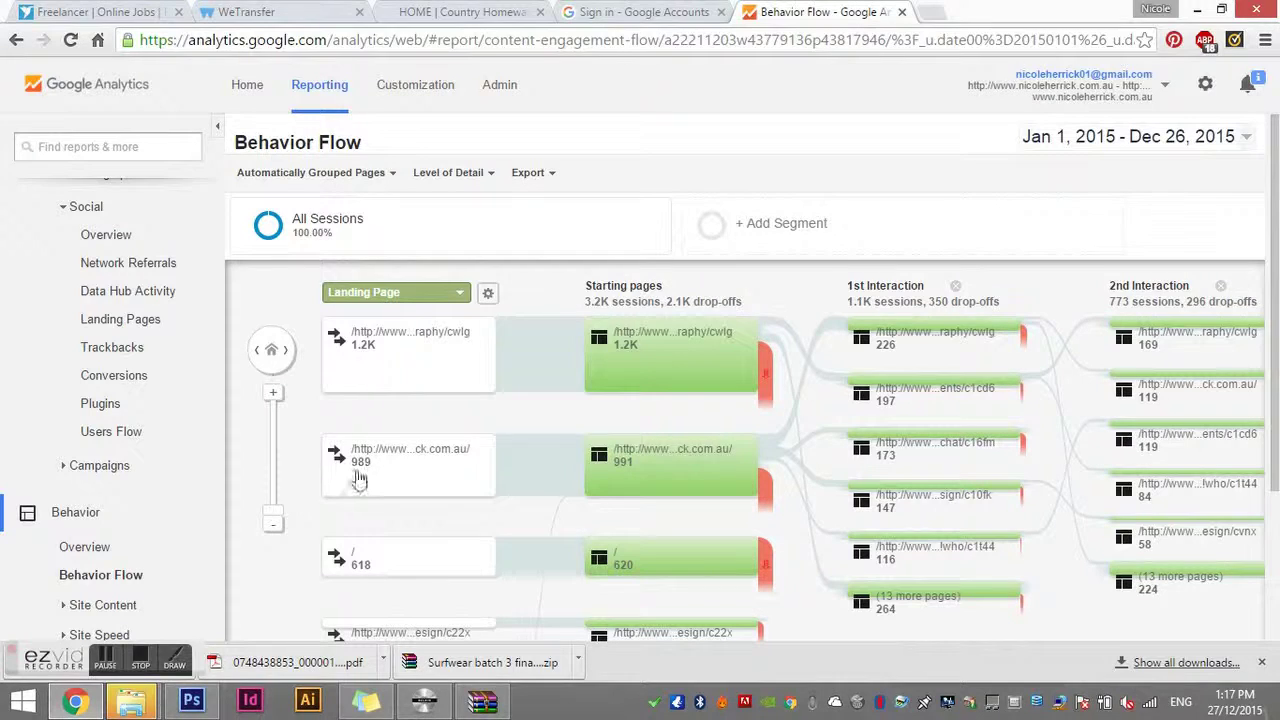
mouse_move(668, 324)
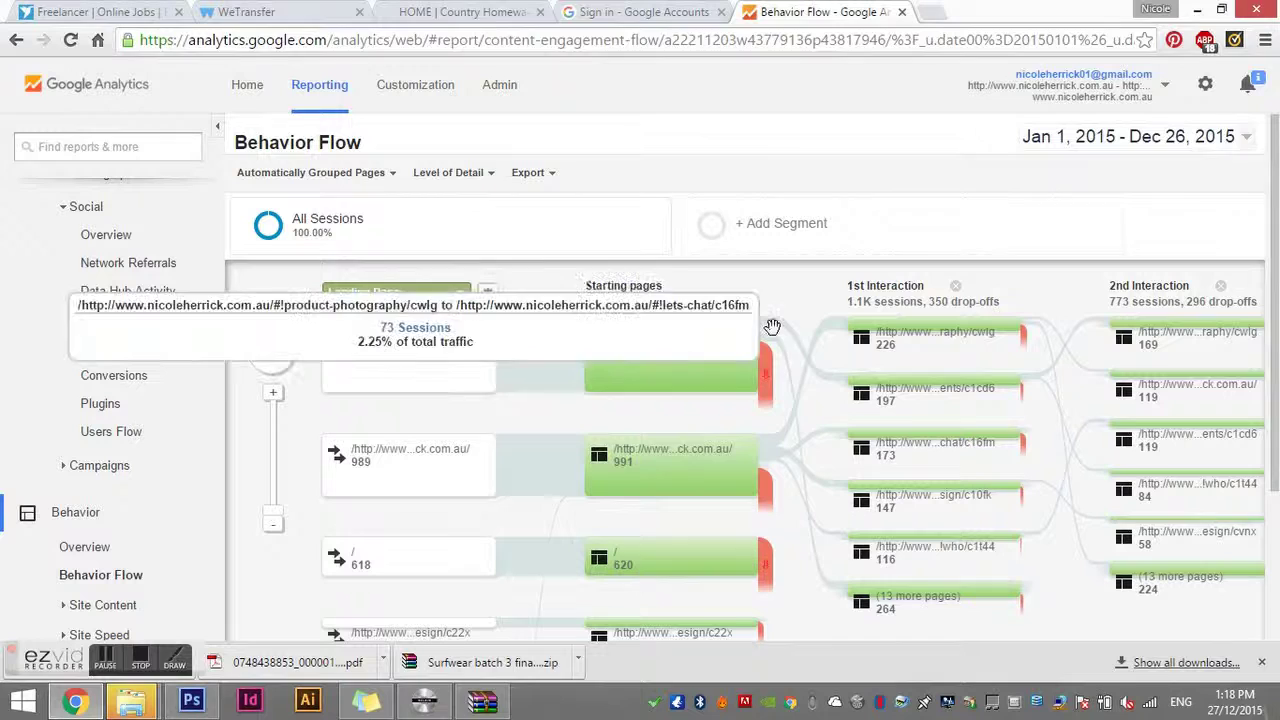
- Examine through traffic and drop-offs for the product-photography starting page and the 1st Interaction pages in the flow
mouse_move(925, 521)
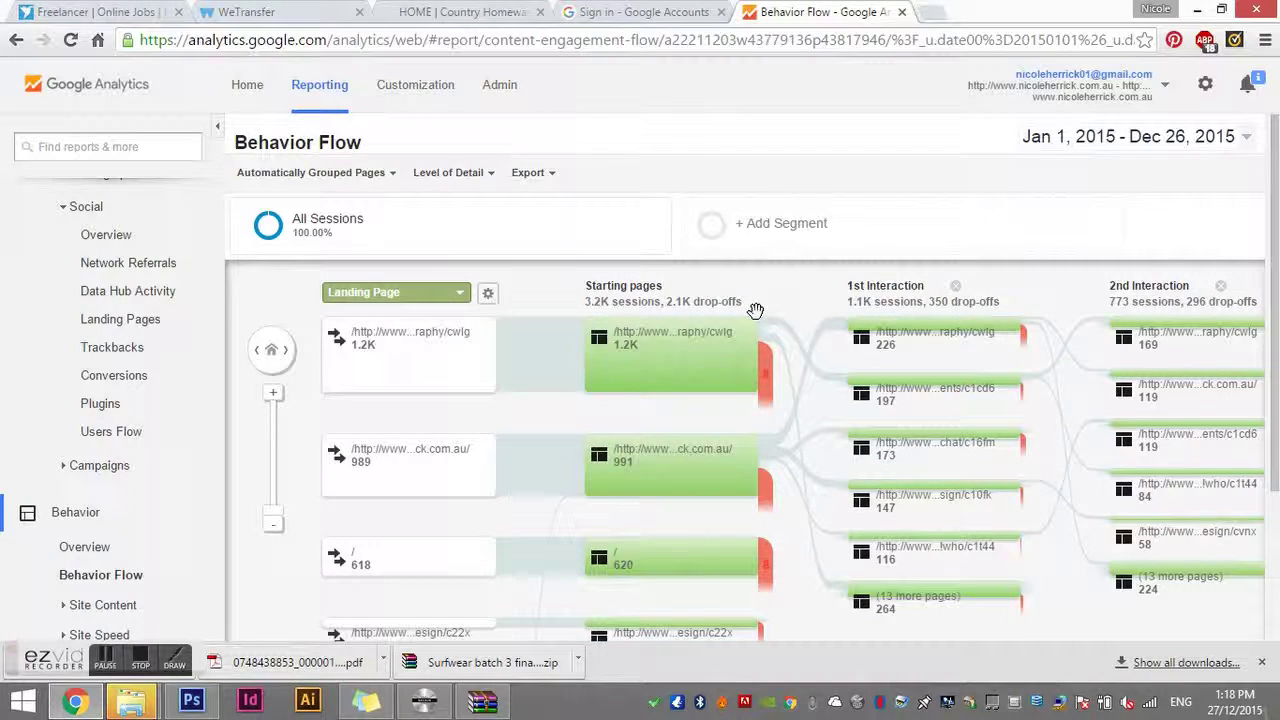
mouse_move(921, 387)
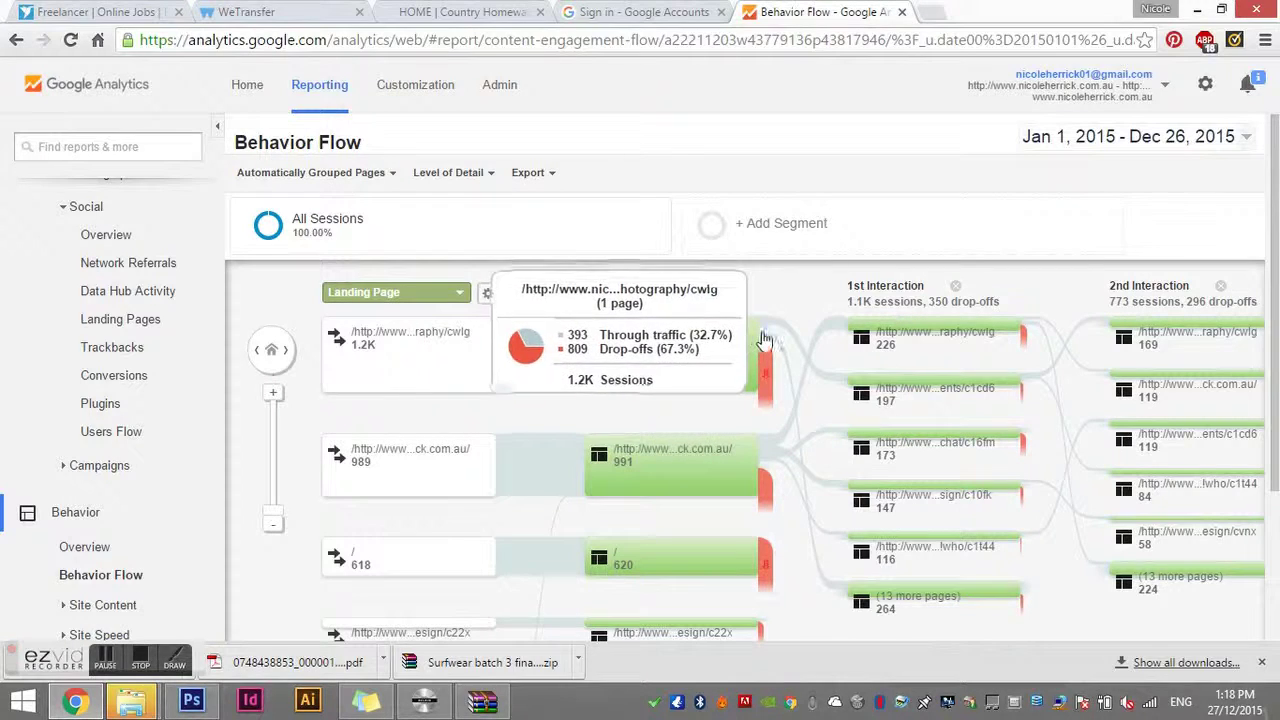
mouse_move(920, 602)
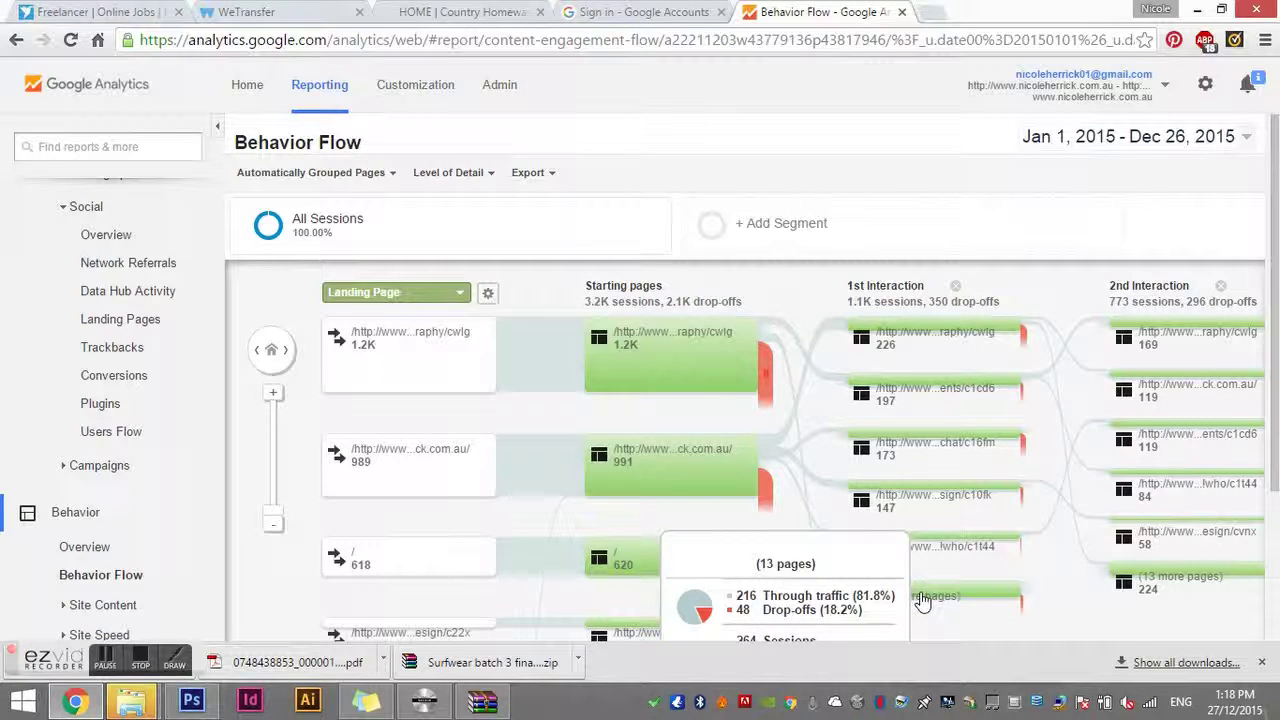
mouse_move(512, 556)
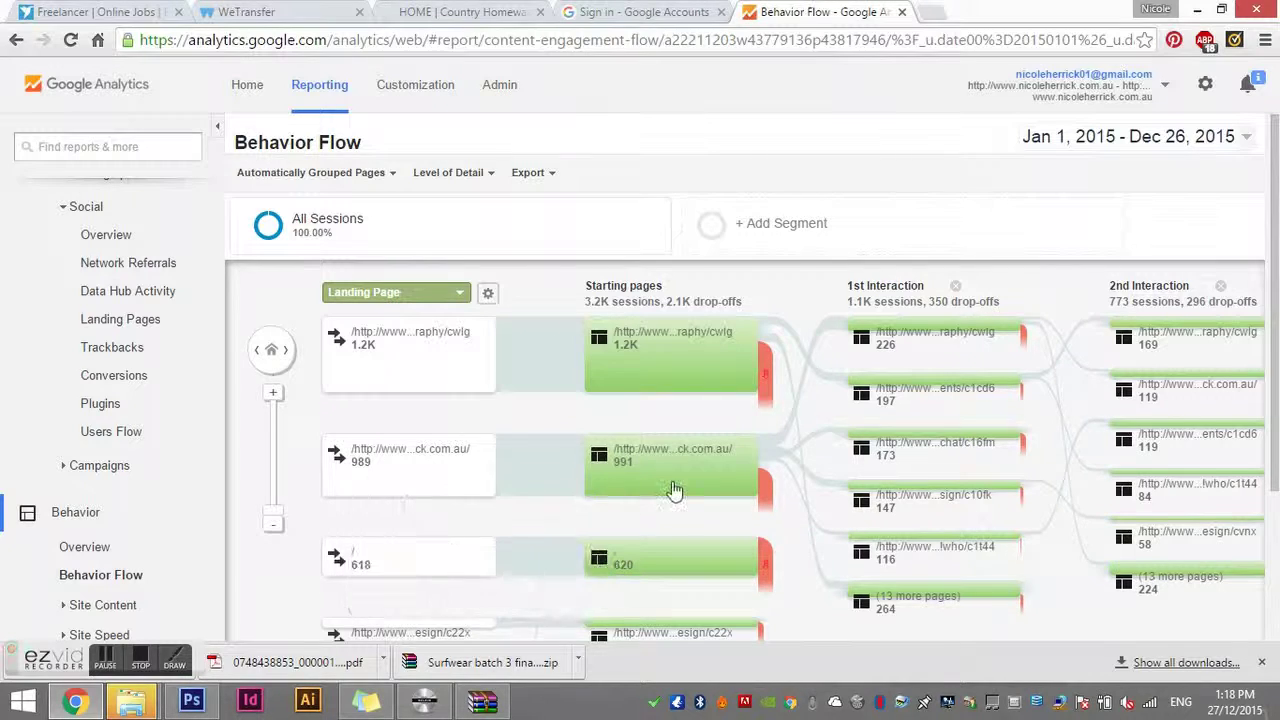
mouse_move(774, 378)
- Inspect the home page's through traffic and drop-offs, and compare the 1st Interaction pages its visitors go on to
mouse_move(686, 463)
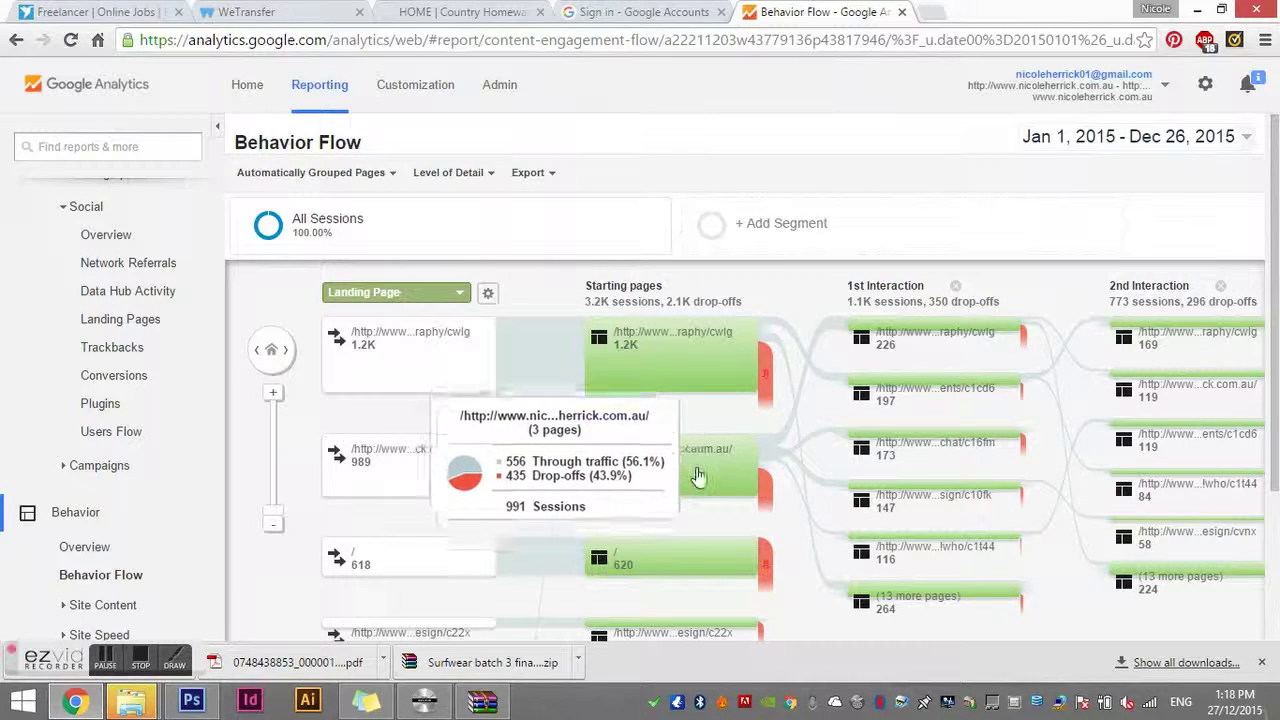
mouse_move(896, 360)
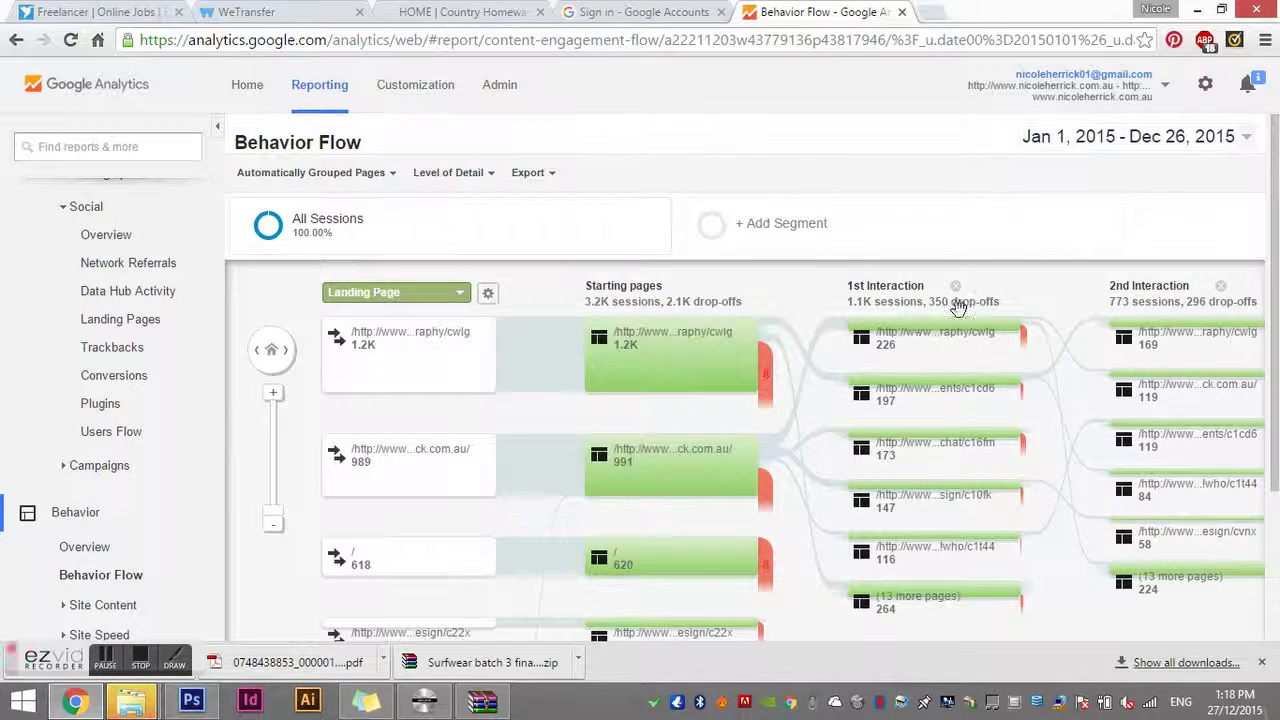
mouse_move(955, 335)
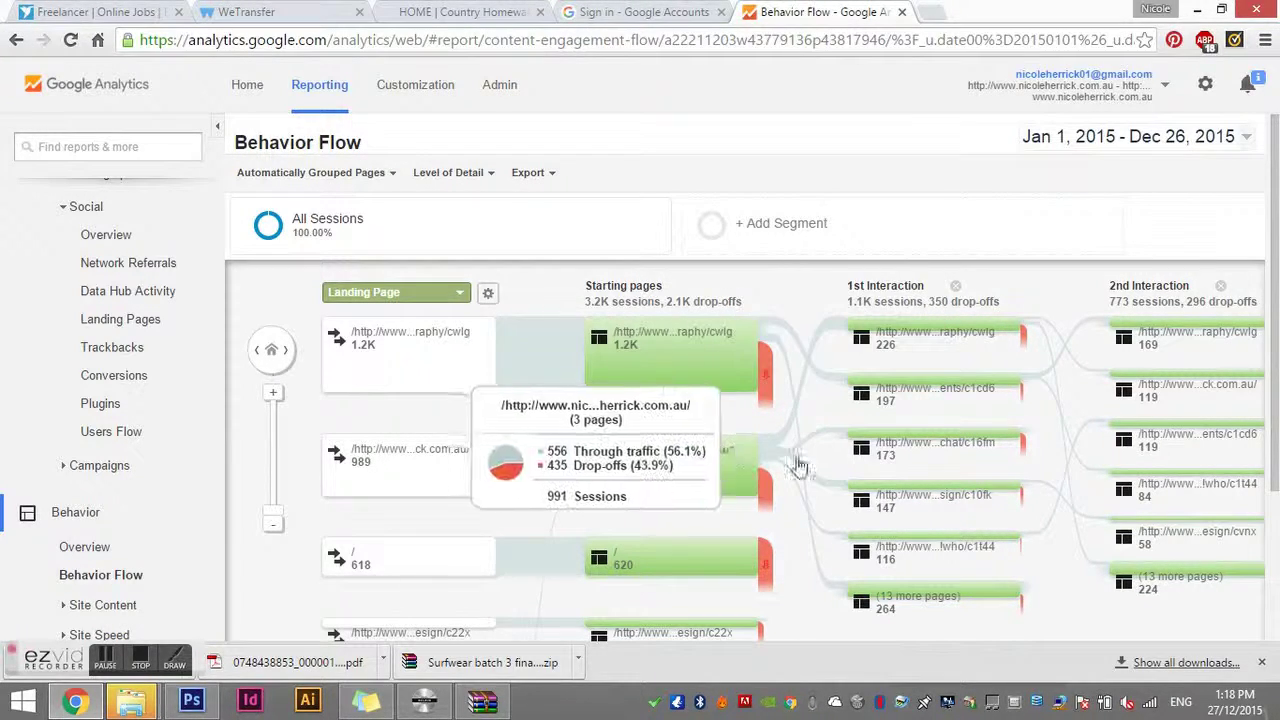
mouse_move(905, 440)
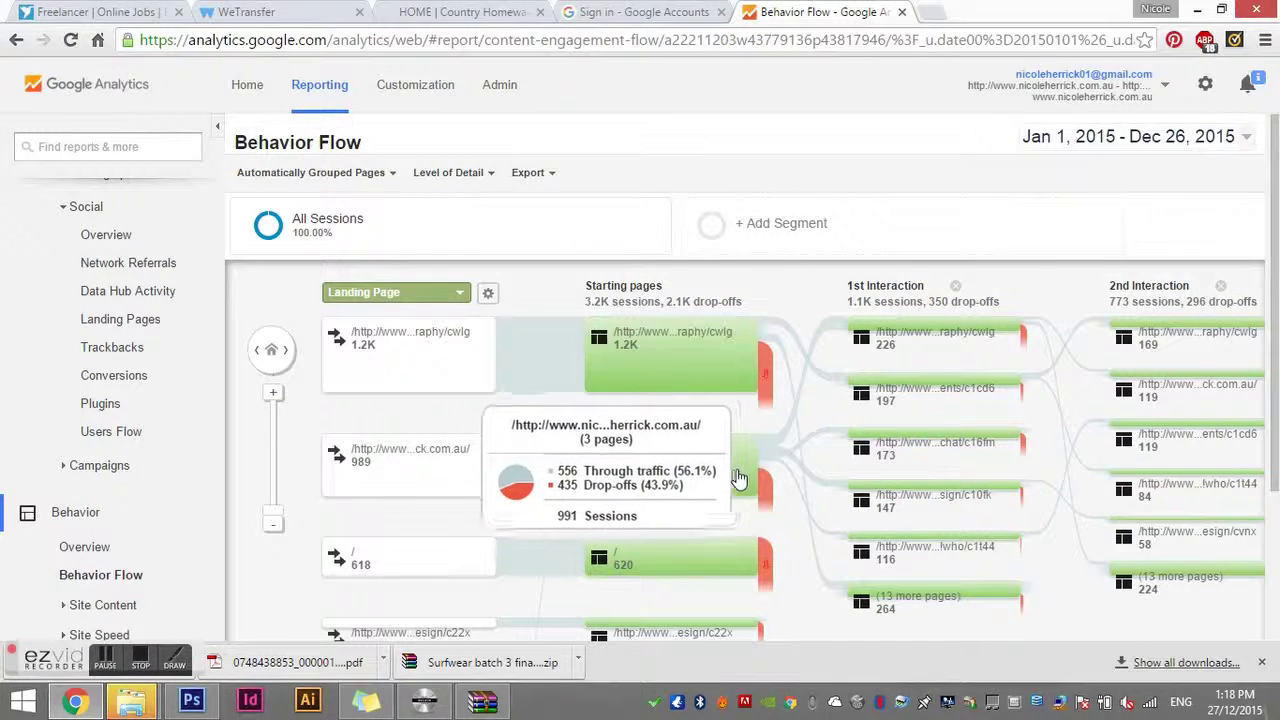
mouse_move(922, 497)
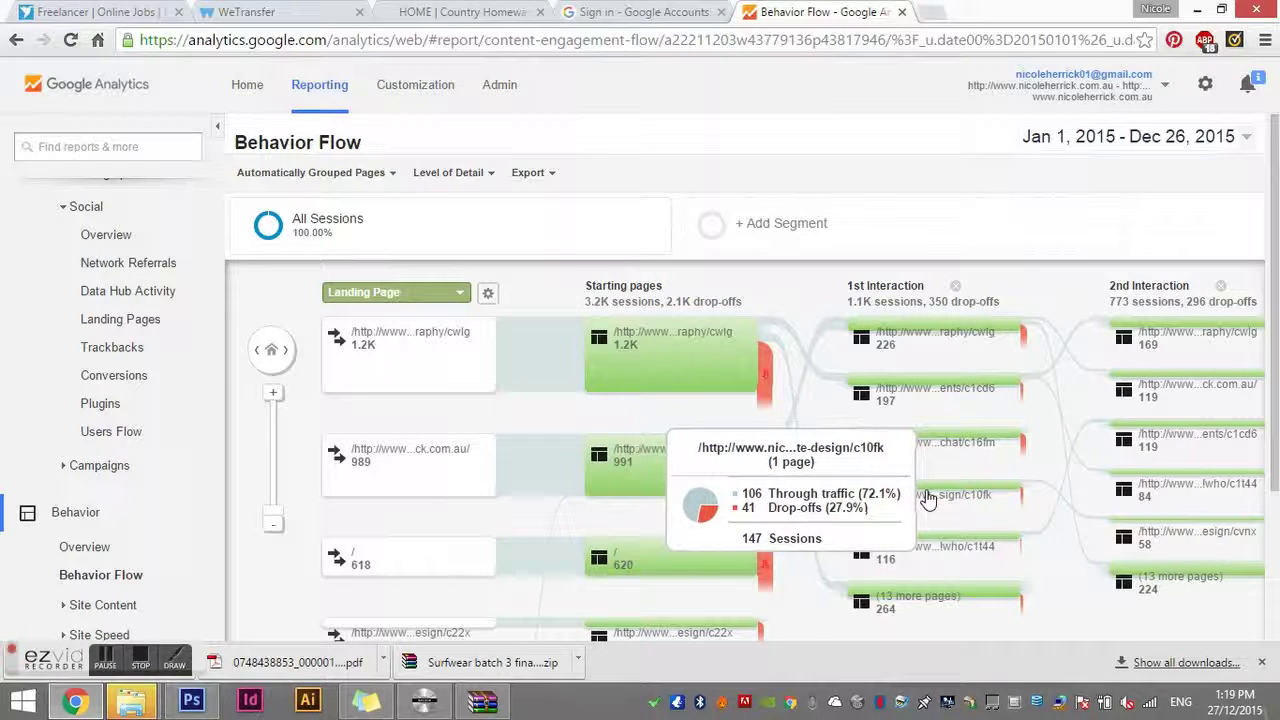
mouse_move(755, 468)
mouse_move(893, 547)
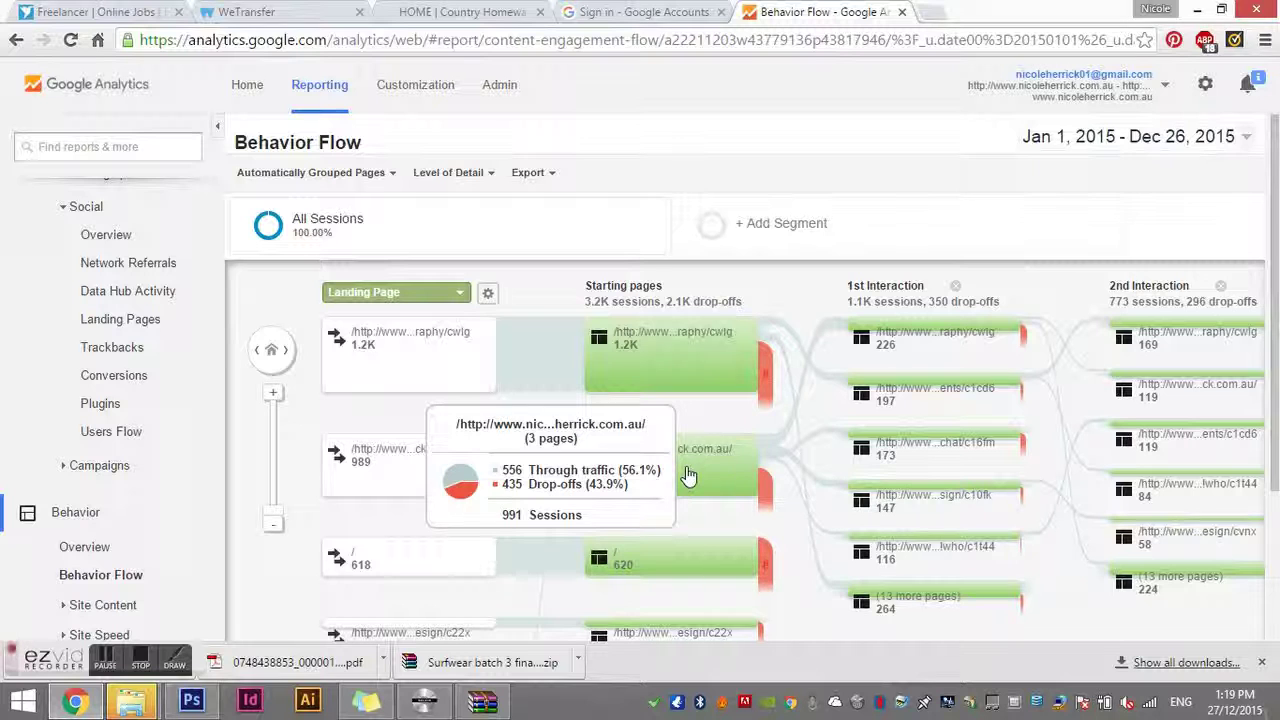
- Check through traffic and drop-offs for the smaller starting pages, including "/" and the page ending in c22x
mouse_move(680, 570)
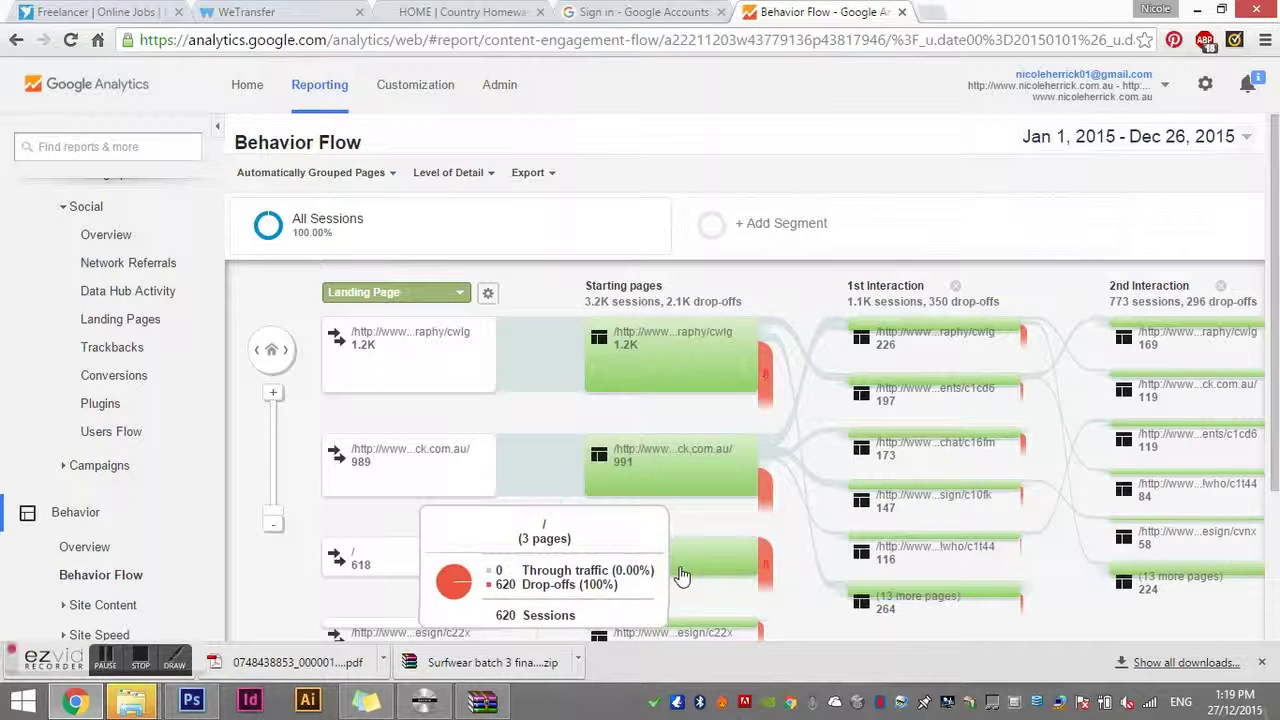
scroll(720, 360, "down", 3)
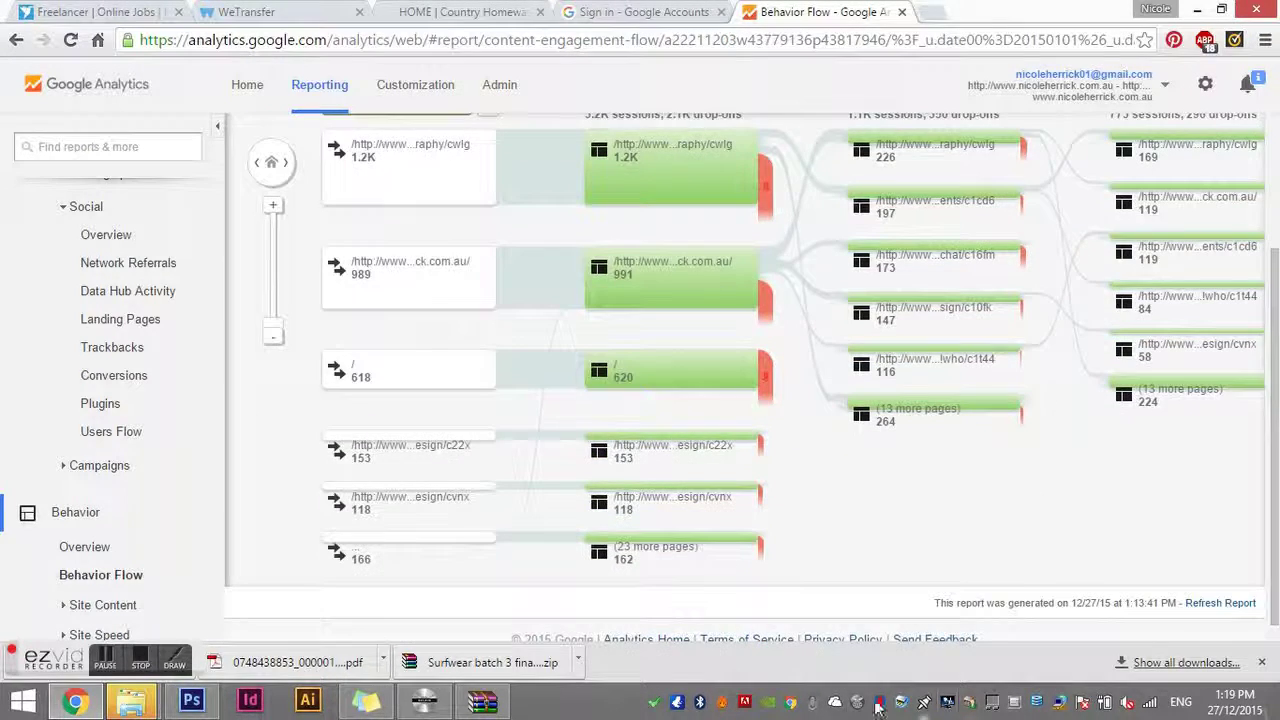
mouse_move(667, 368)
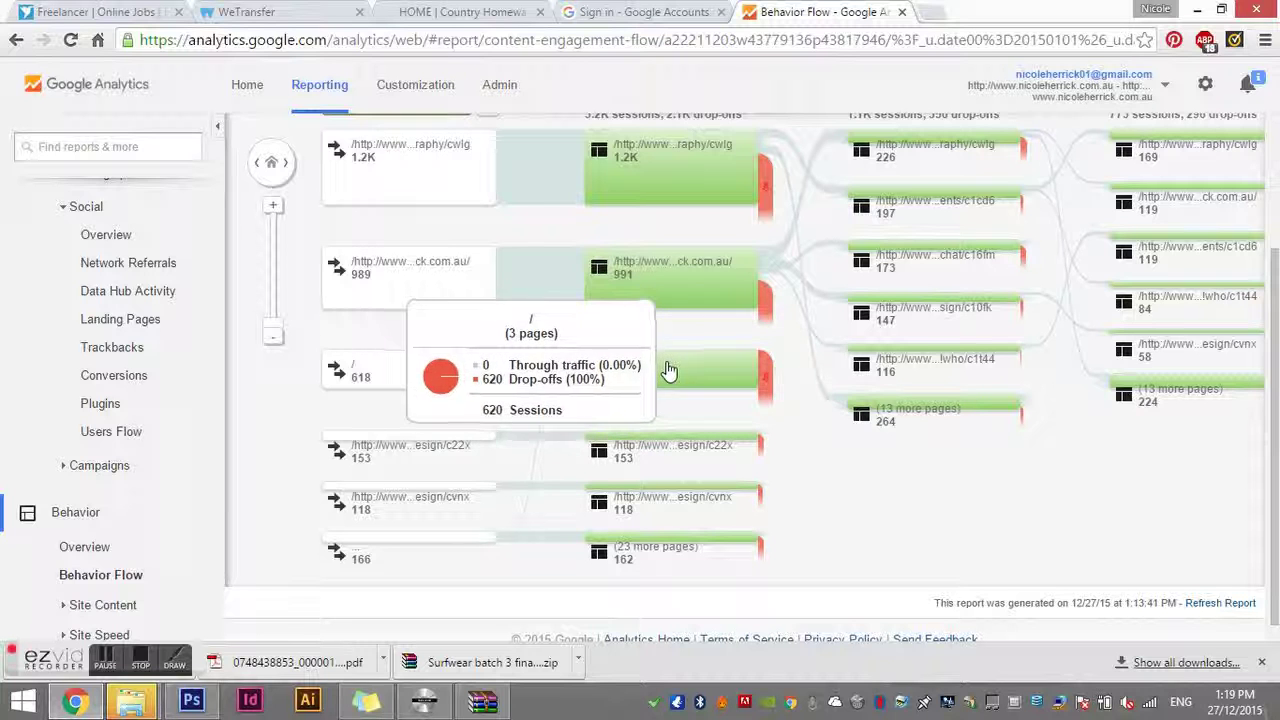
mouse_move(700, 441)
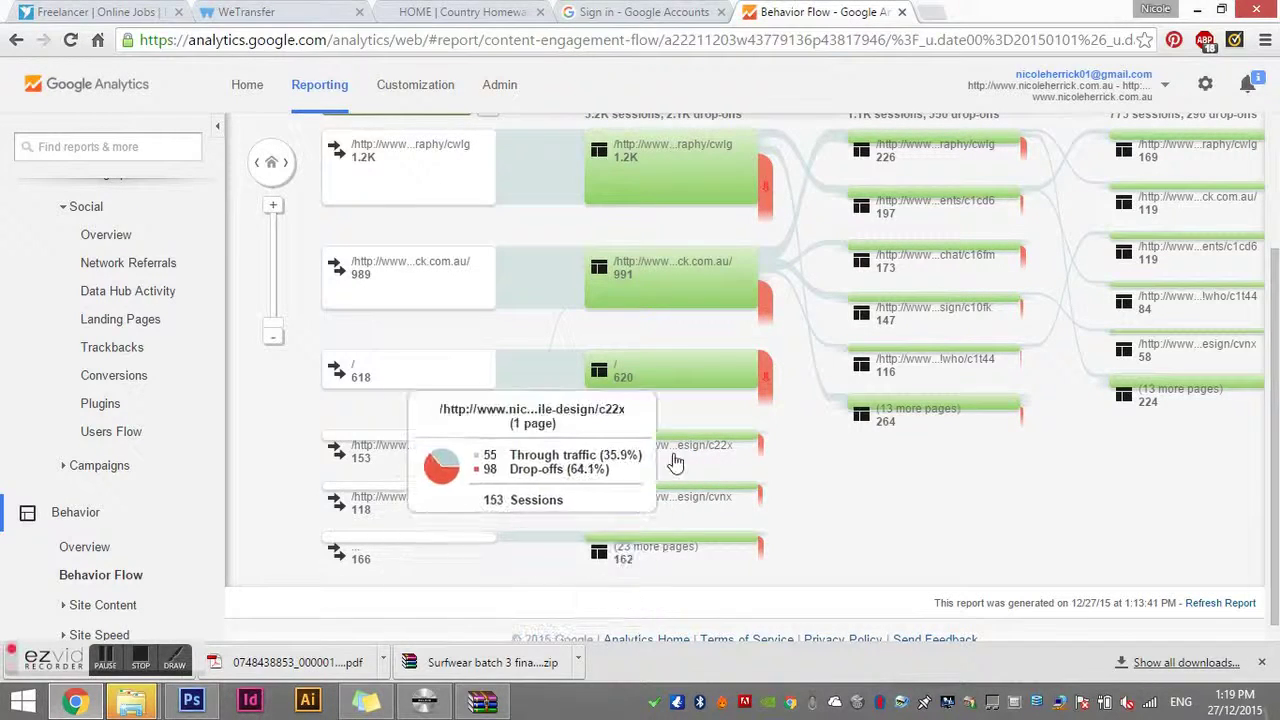
- Trace the visitor path from the product-photography starting page to the product-photography and clients pages in the 1st Interaction
scroll(830, 490, "up", 1)
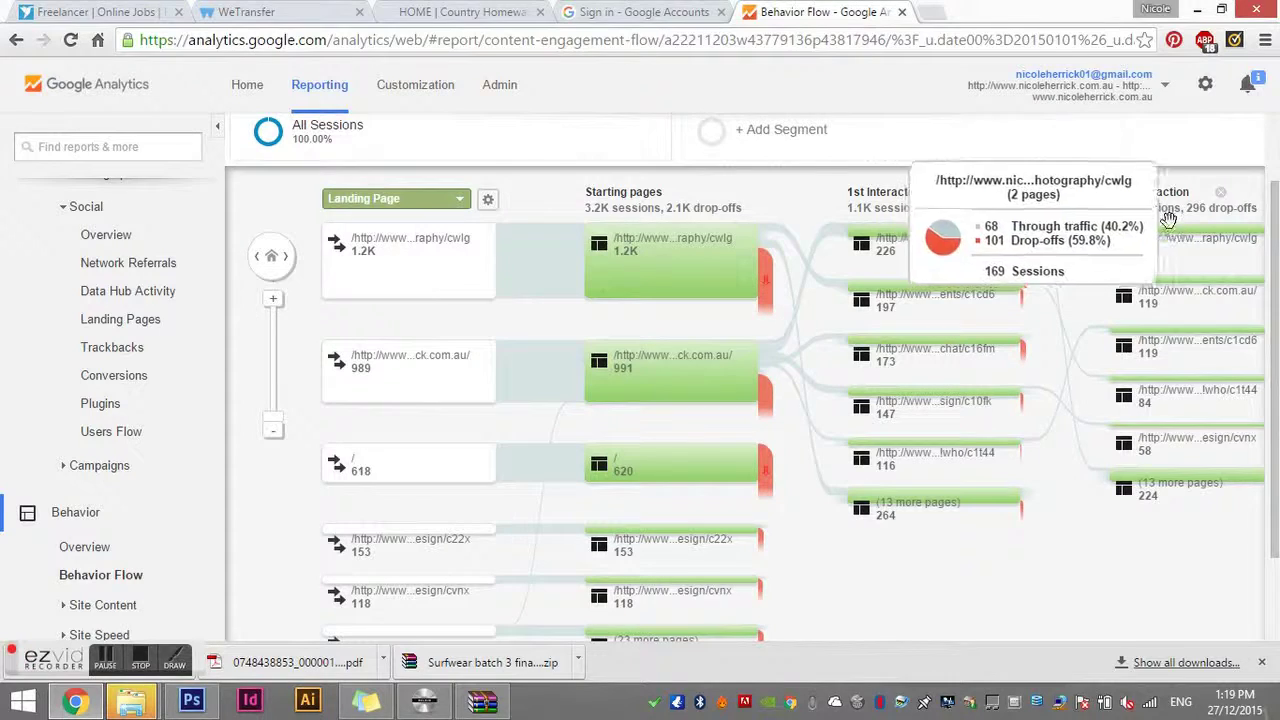
mouse_move(745, 270)
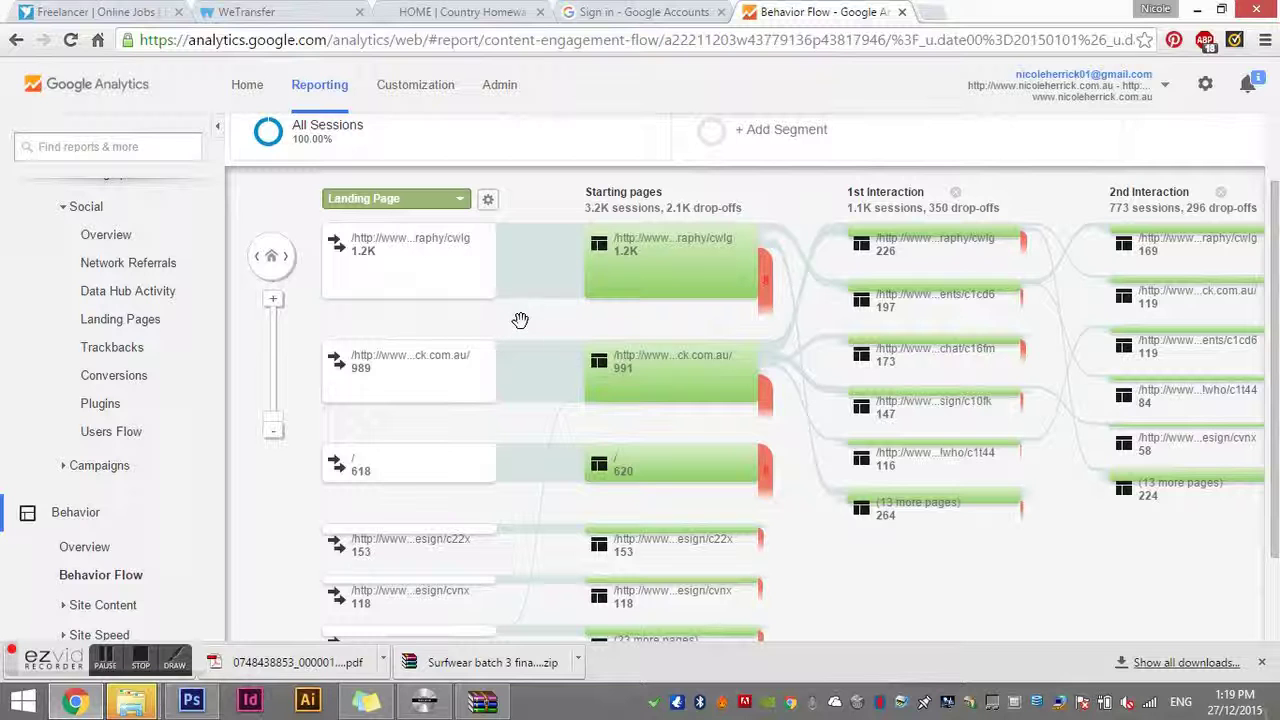
mouse_move(626, 254)
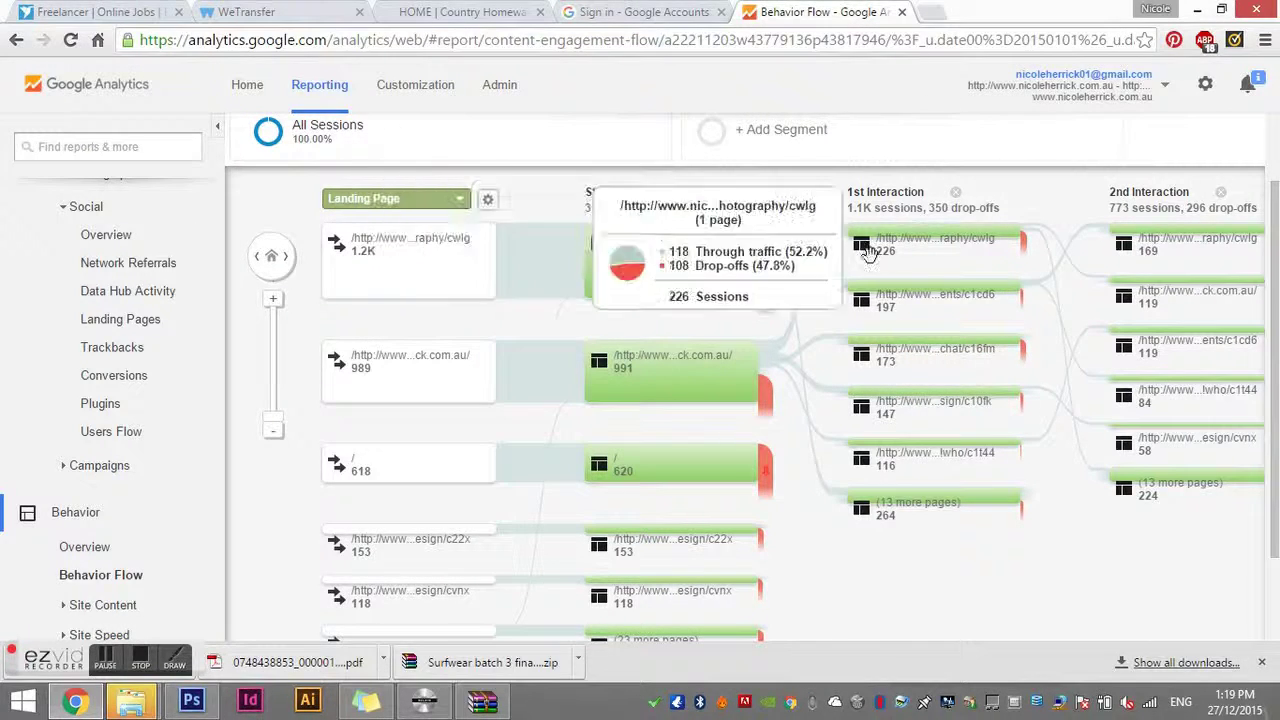
mouse_move(921, 303)
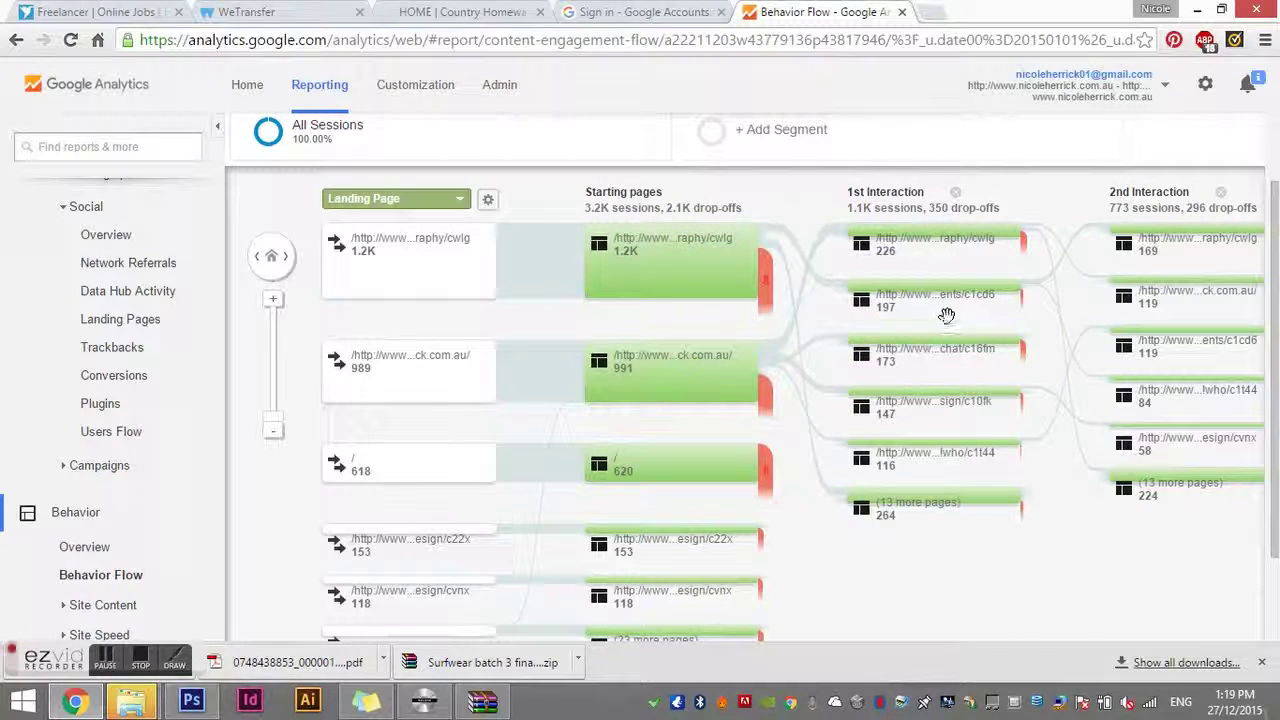
- Examine through traffic and drop-offs for each page in the 2nd Interaction, from product-photography to the page ending in cvnx
mouse_move(1165, 233)
mouse_move(1160, 300)
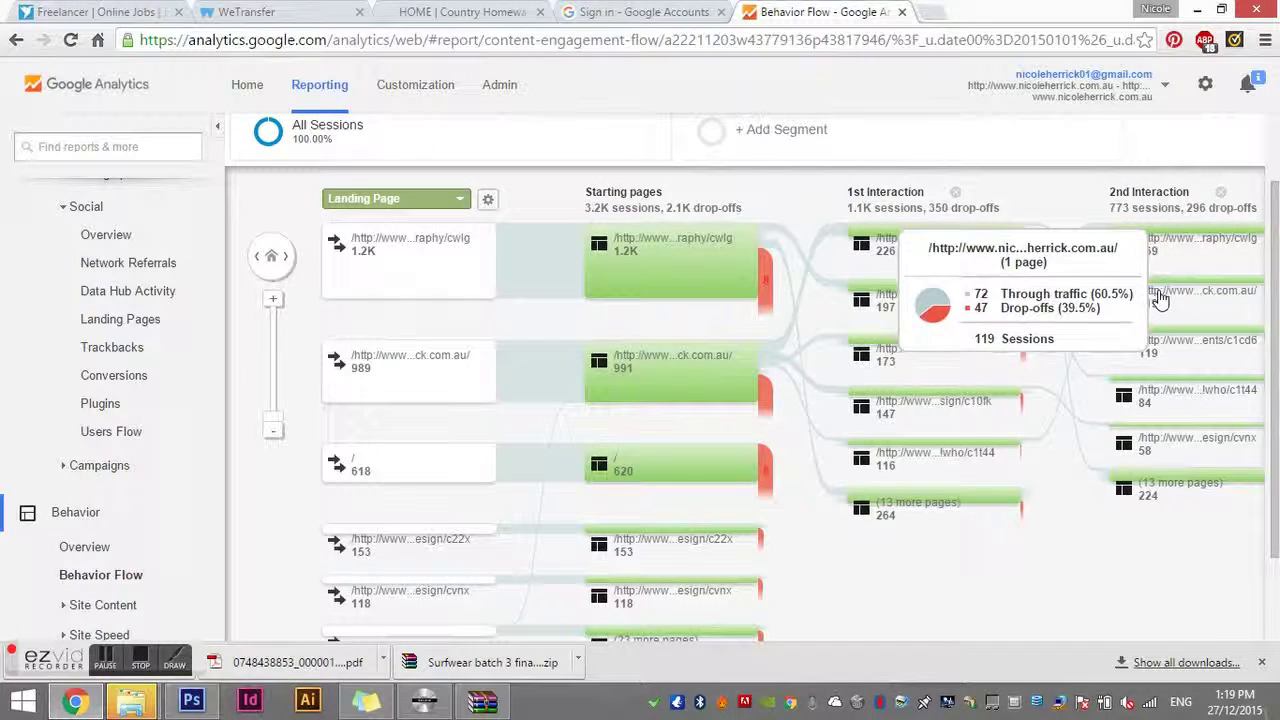
mouse_move(1153, 343)
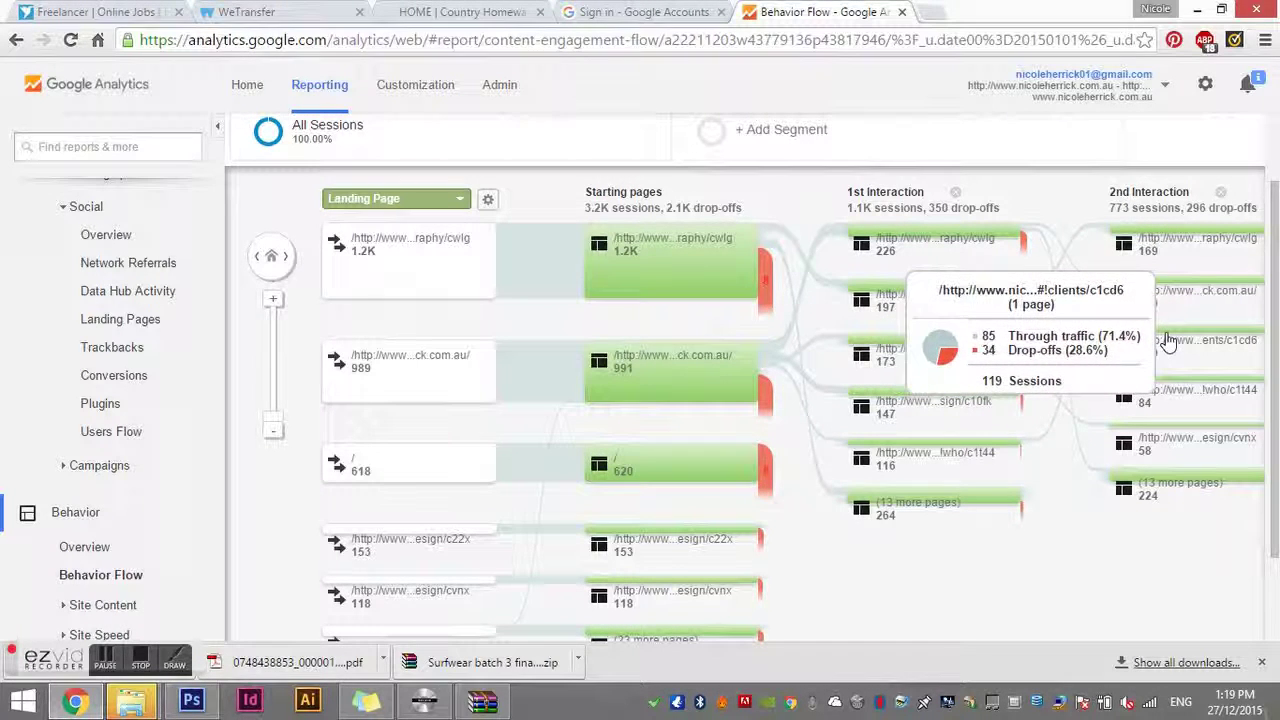
mouse_move(1158, 389)
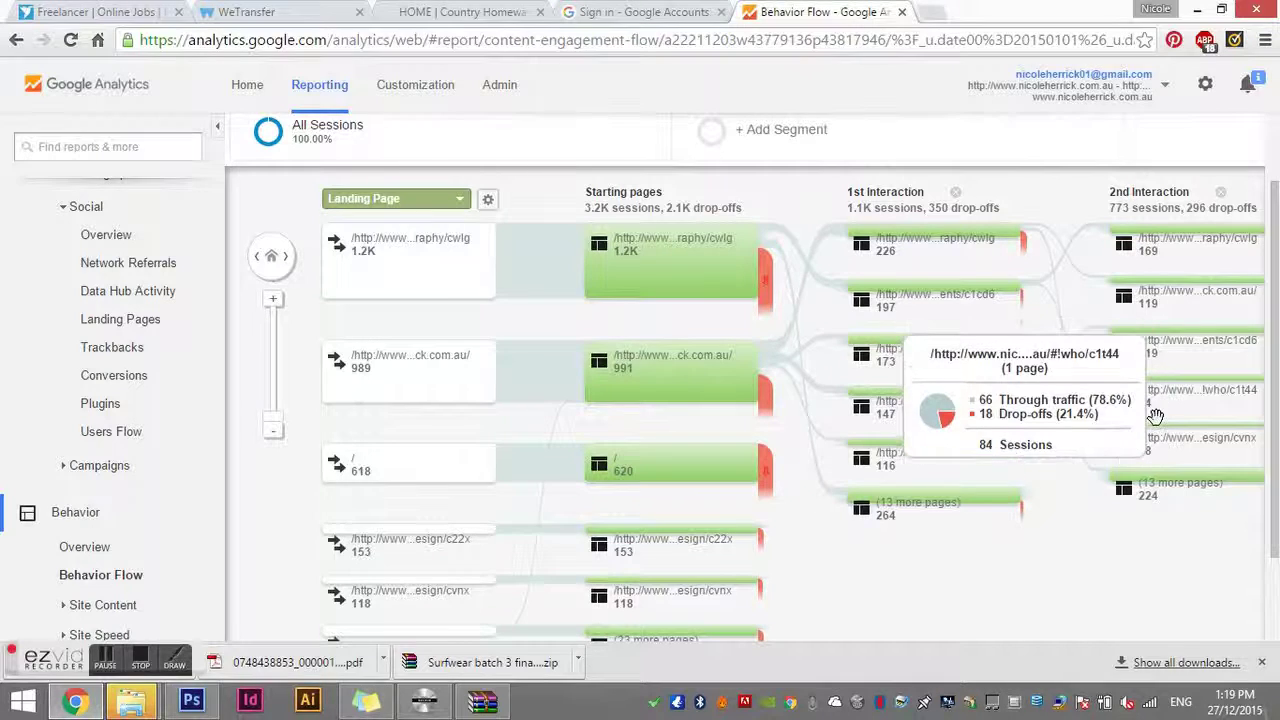
mouse_move(1163, 430)
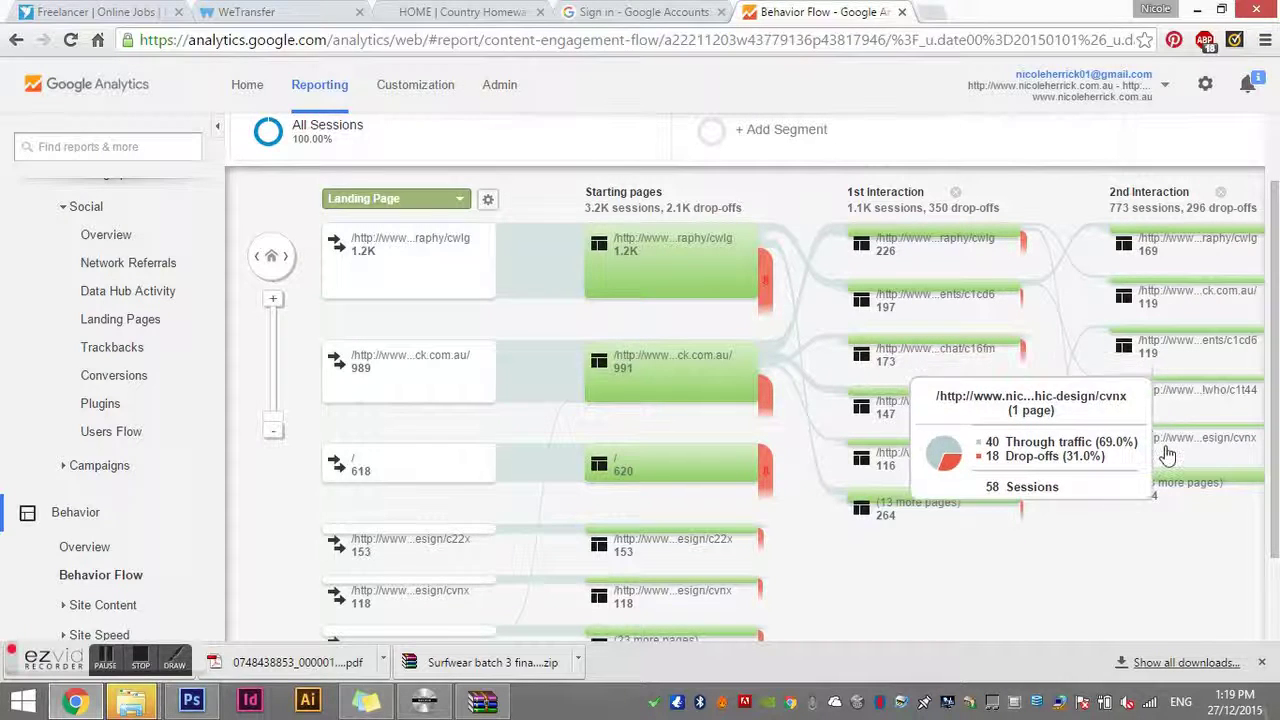
scroll(1180, 520, "down", 1)
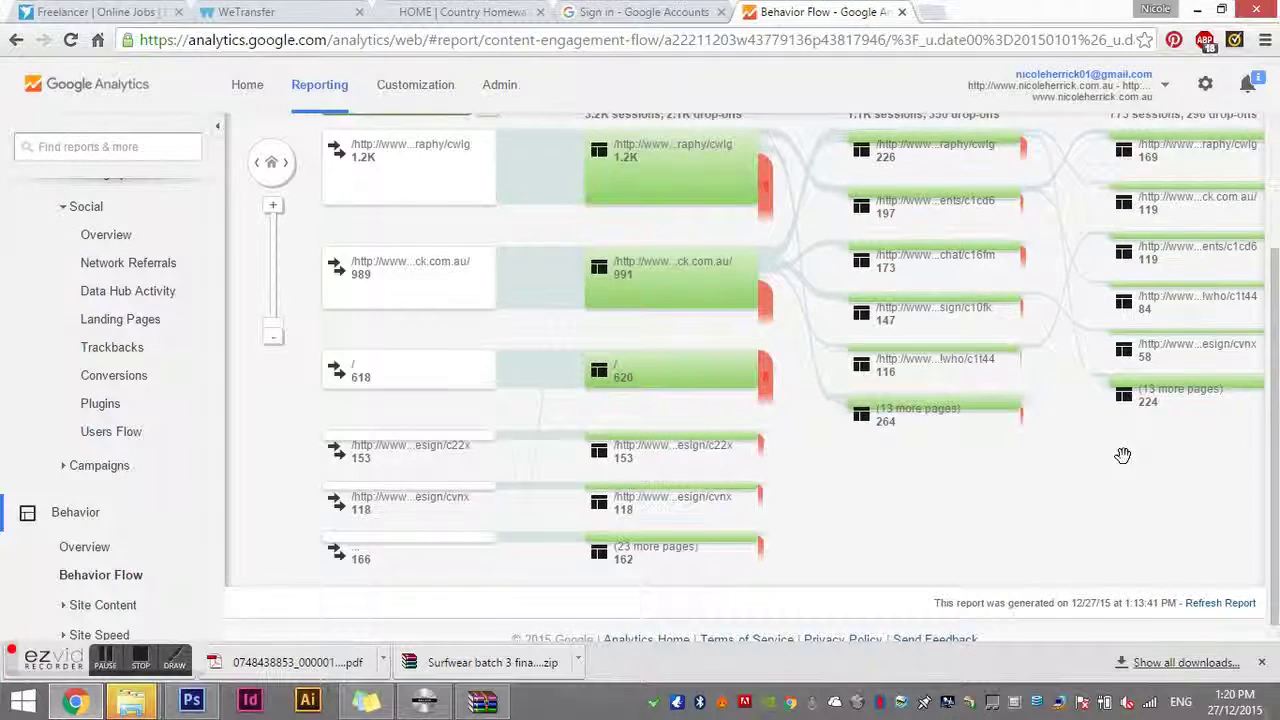
scroll(1000, 420, "up", 2)
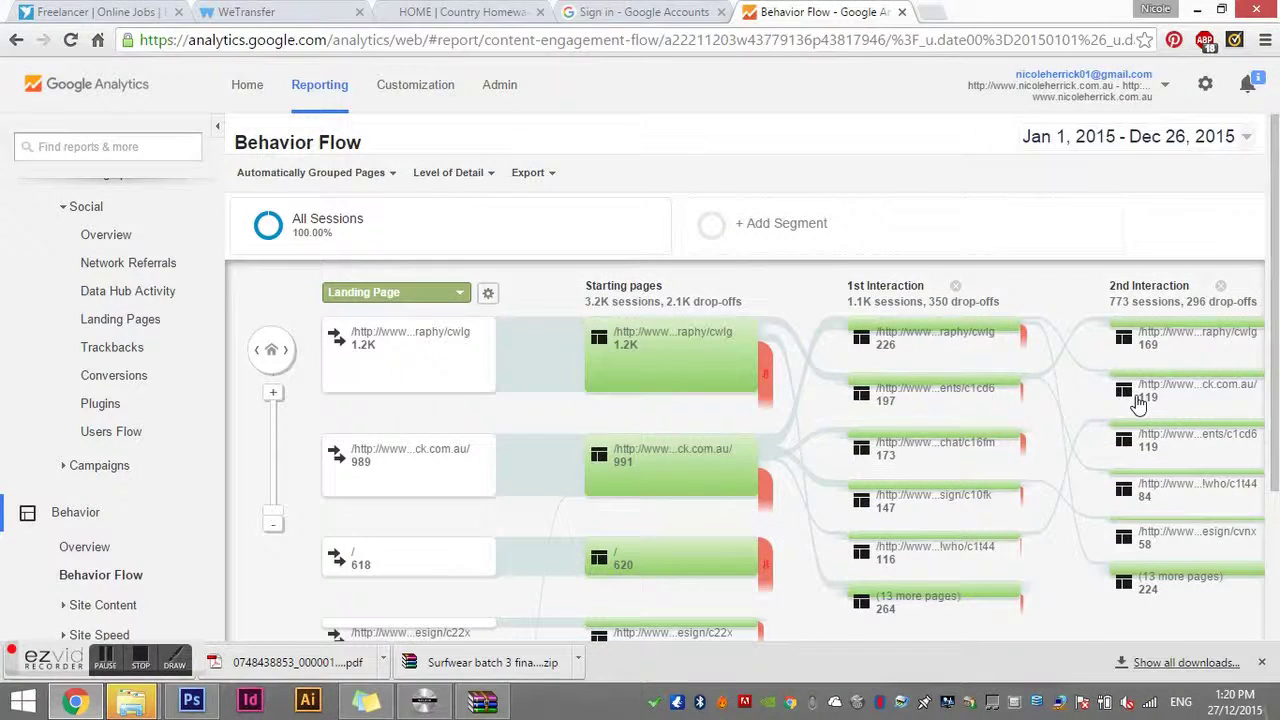
mouse_move(1182, 408)
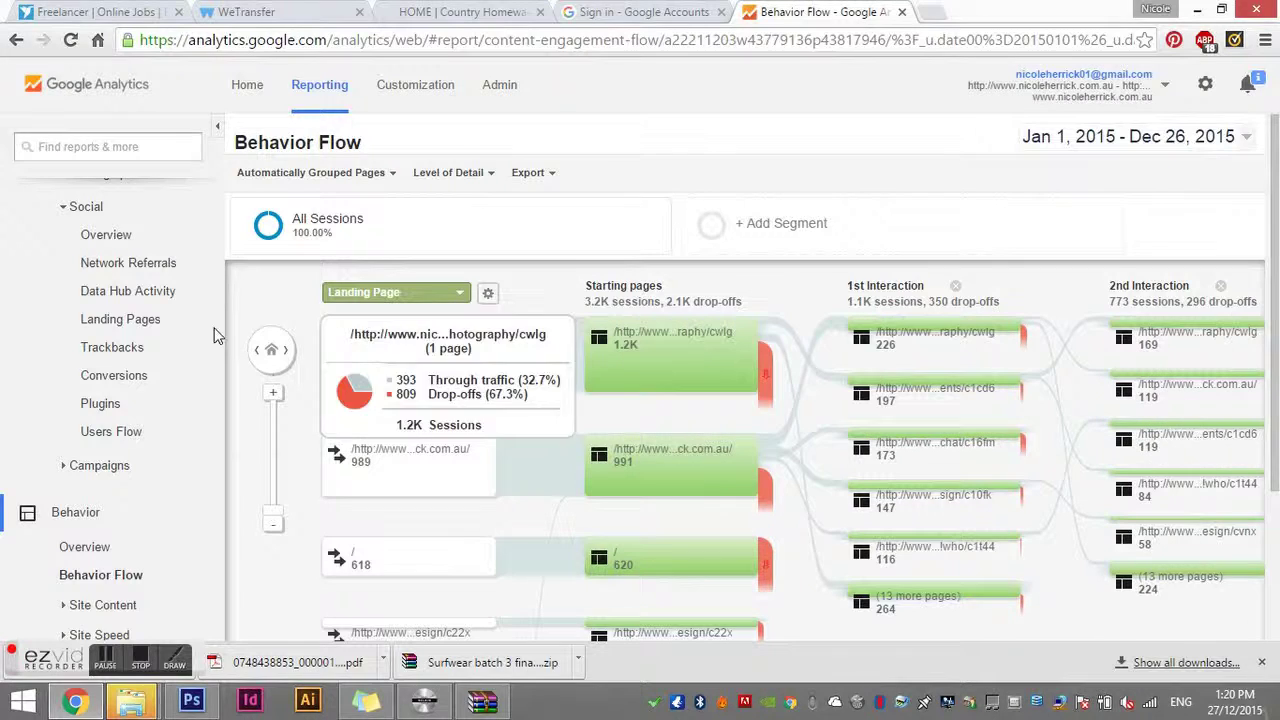
- Go back past the Behavior reports, expand the Dashboards section, and open the Audience Overview report
scroll(110, 410, "down", 2)
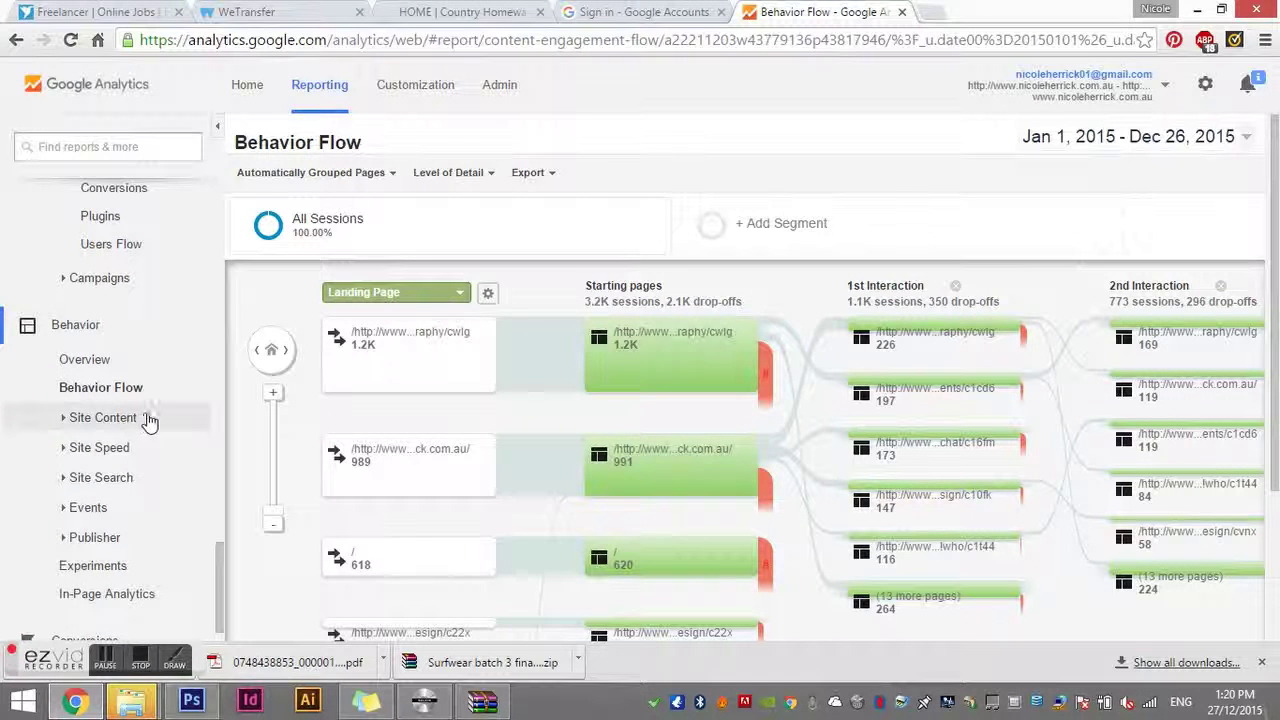
scroll(148, 420, "down", 1)
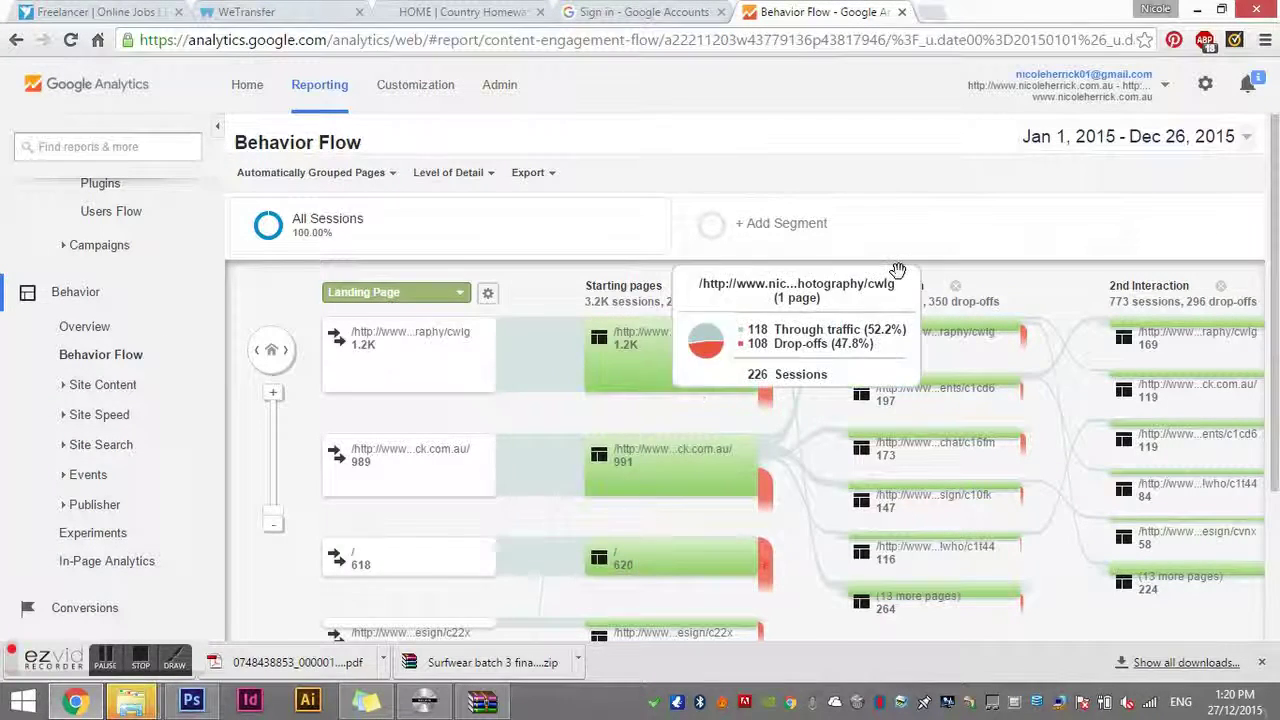
scroll(133, 292, "up", 15)
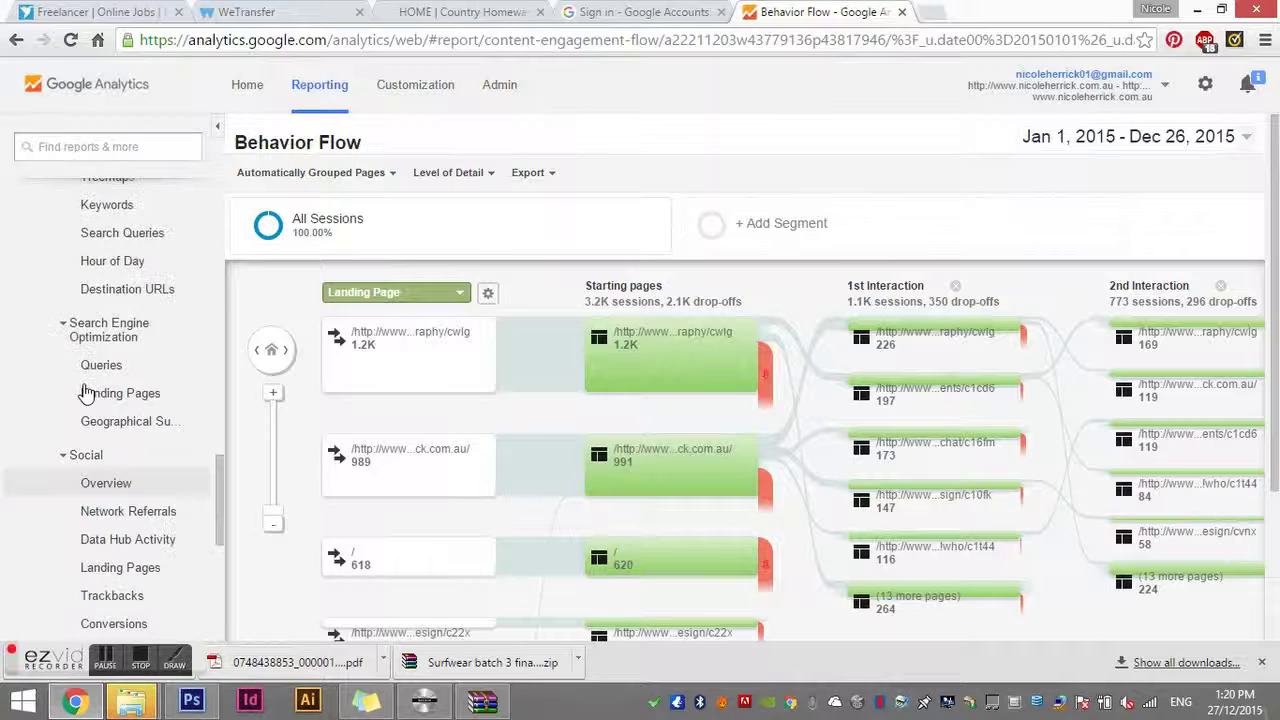
scroll(135, 300, "up", 3)
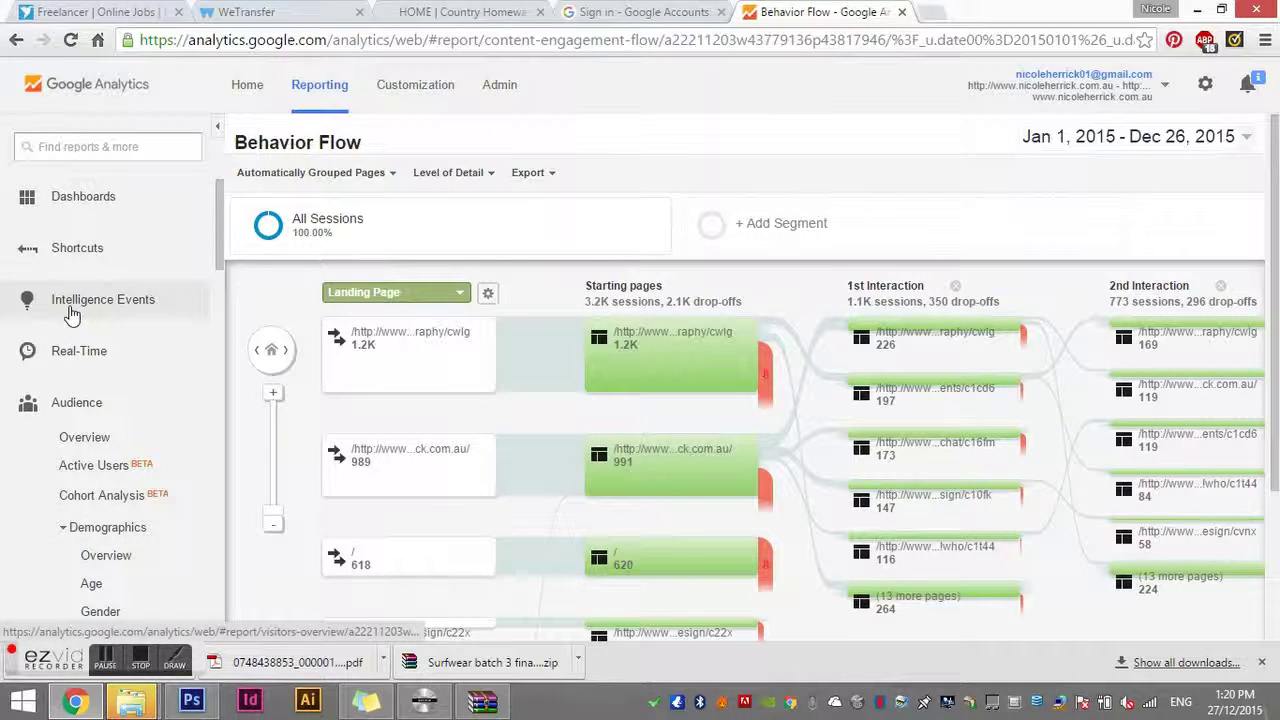
left_click(75, 197)
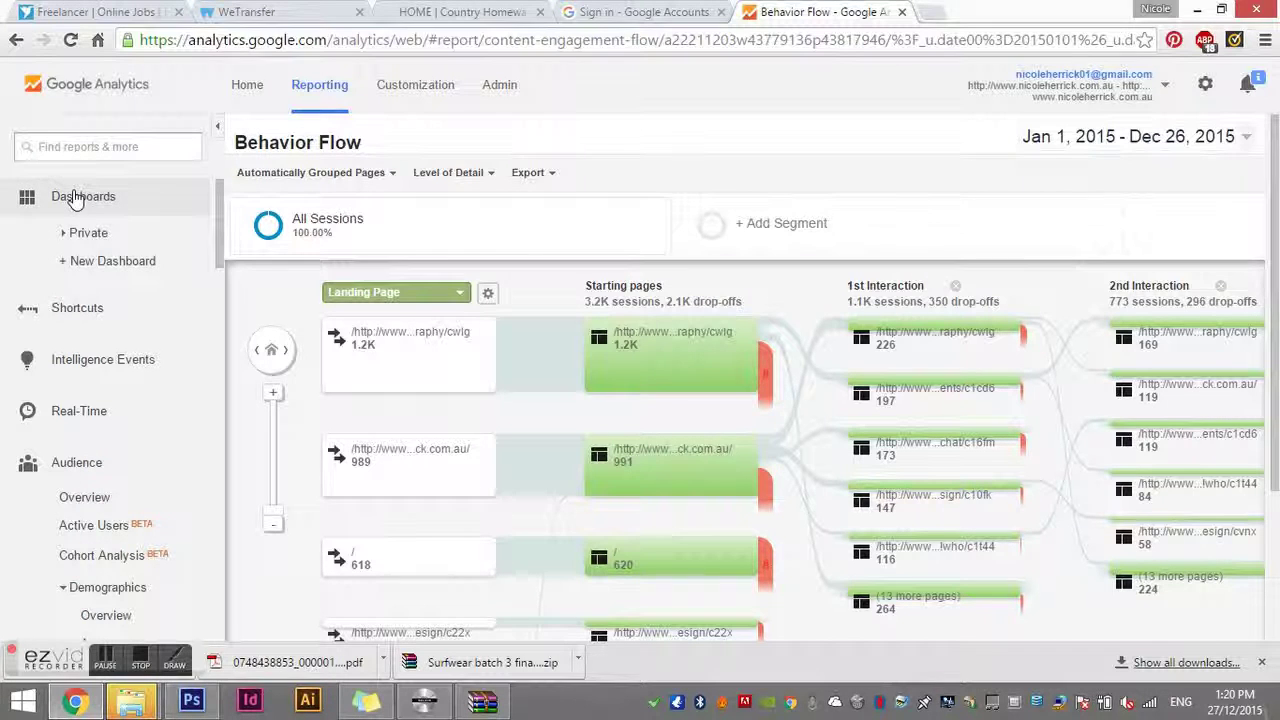
left_click(72, 462)
left_click(80, 465)
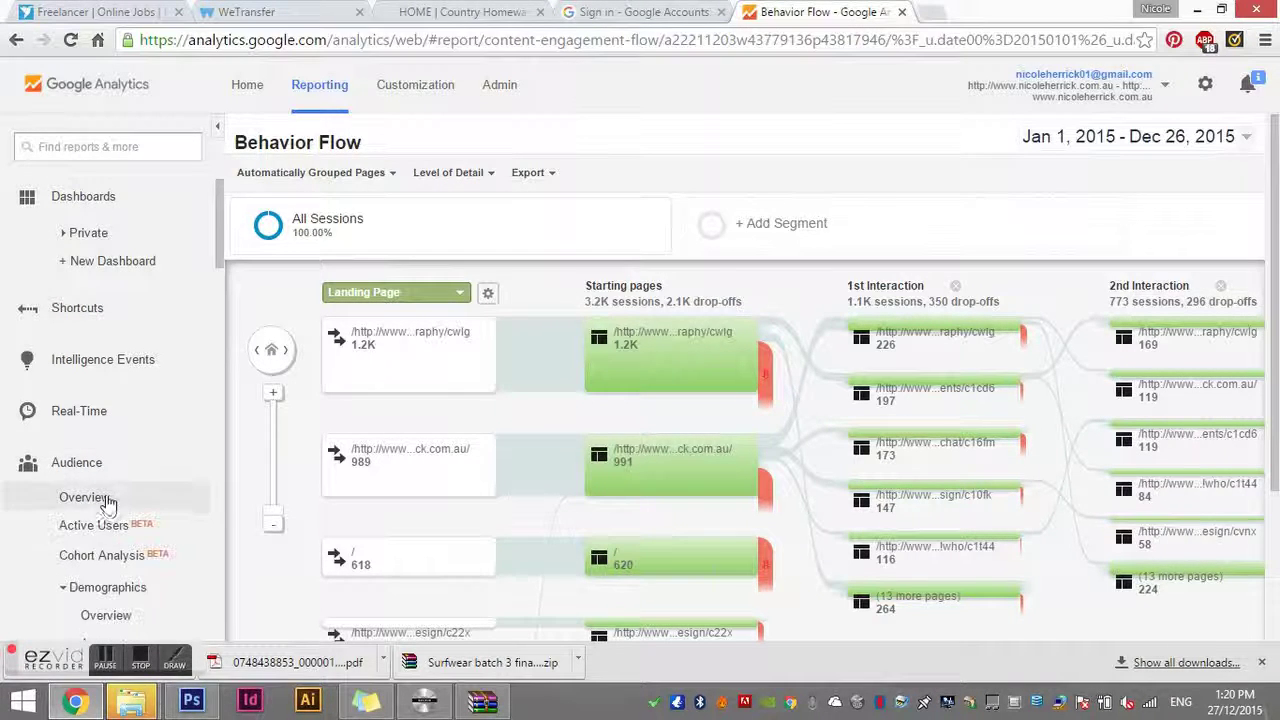
left_click(100, 497)
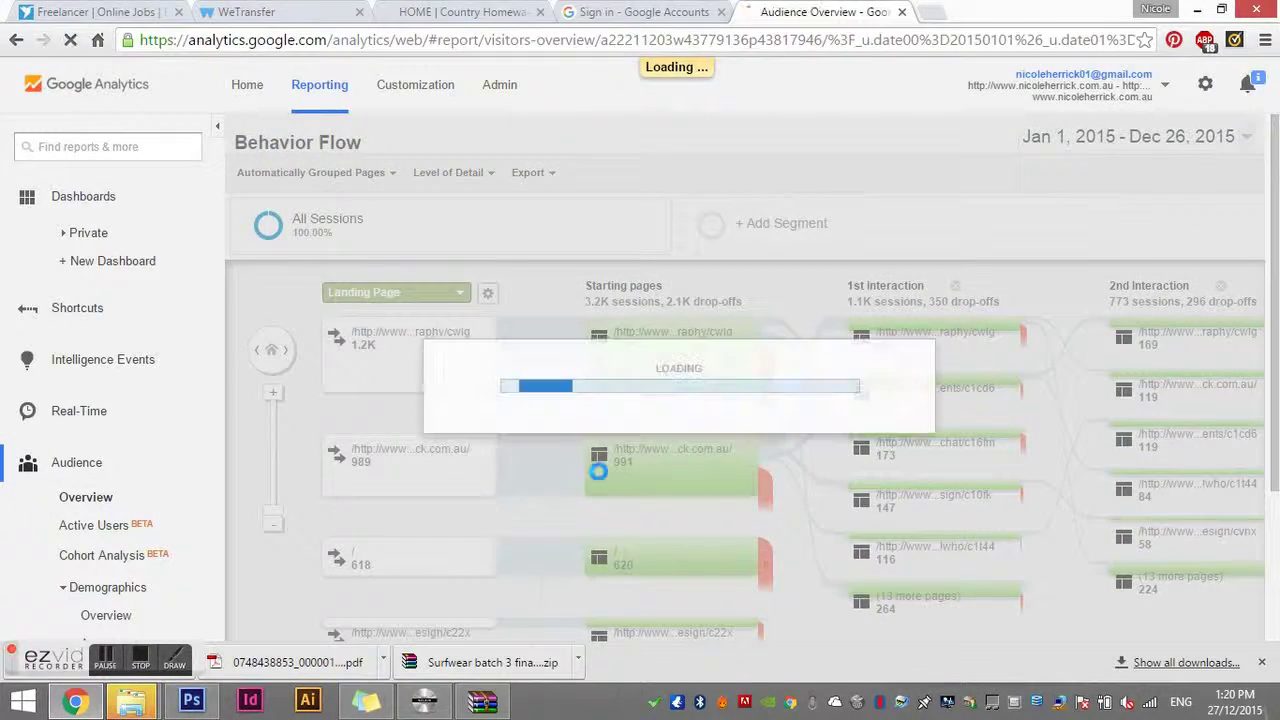
- Review the Audience Overview's sessions chart, summary metrics, new versus returning visitors, and sessions by language
scroll(766, 437, "down", 1)
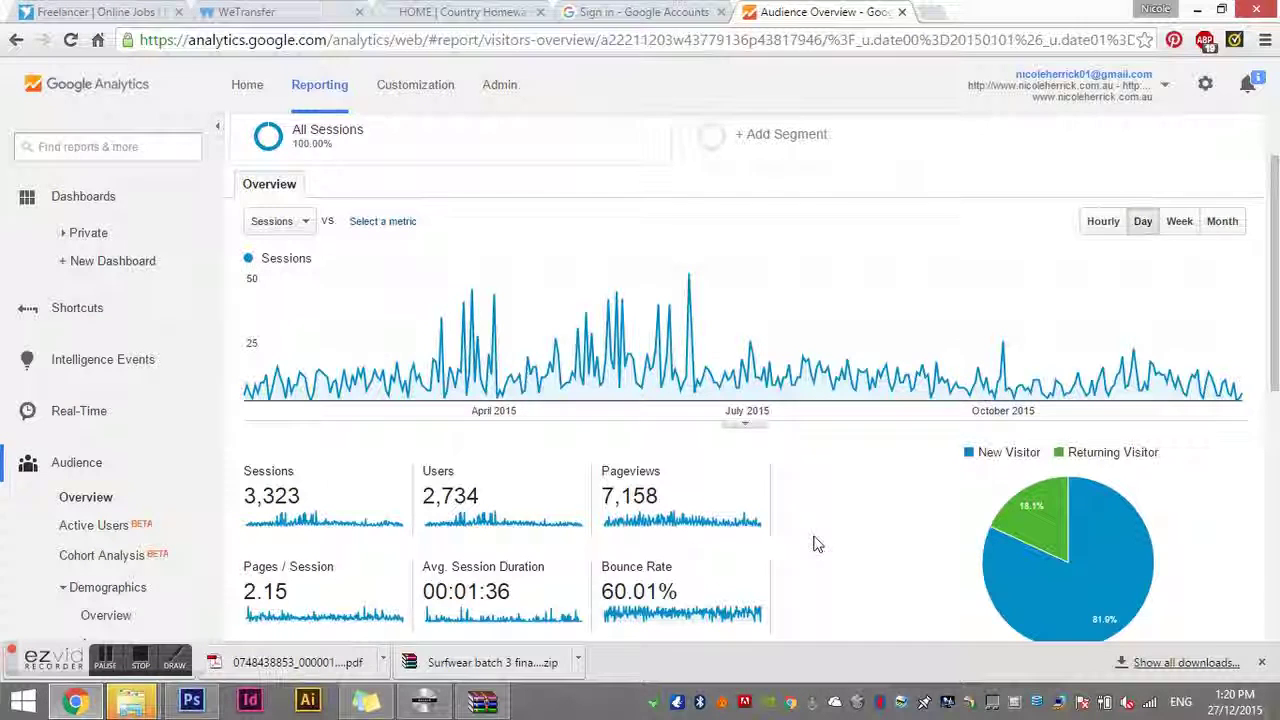
scroll(815, 541, "down", 1)
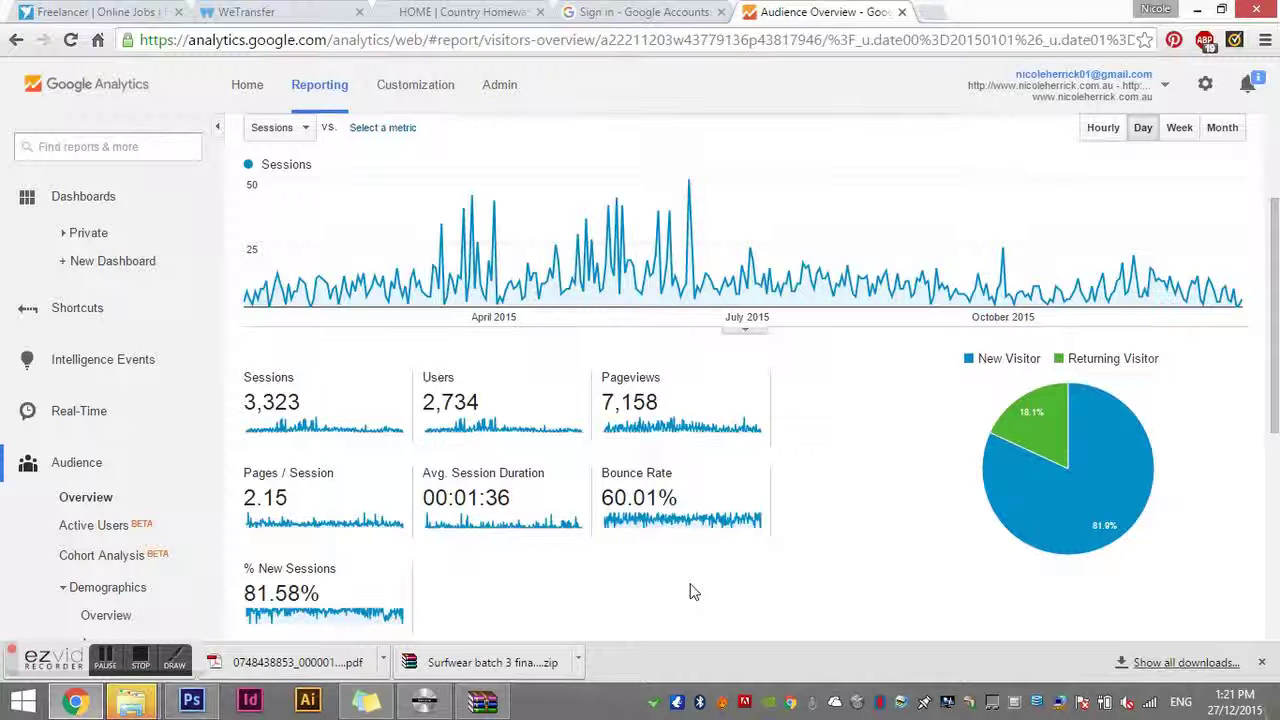
scroll(806, 551, "down", 5)
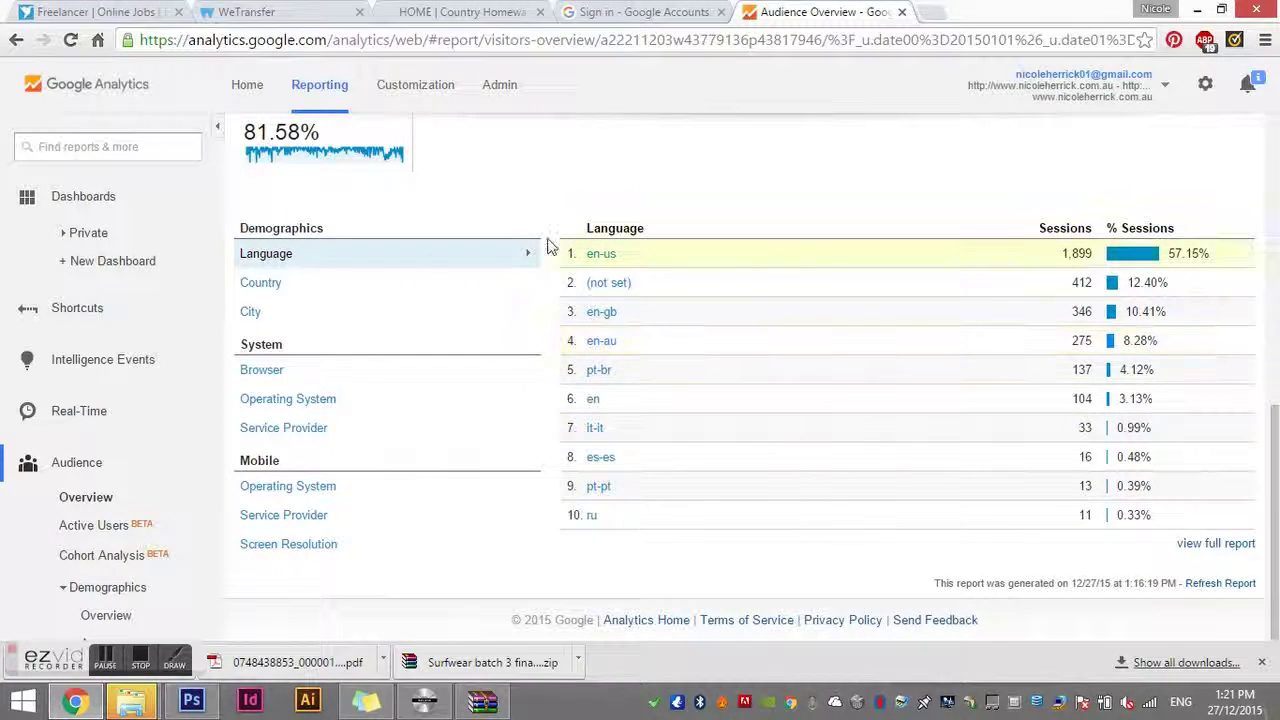
scroll(537, 360, "up", 5)
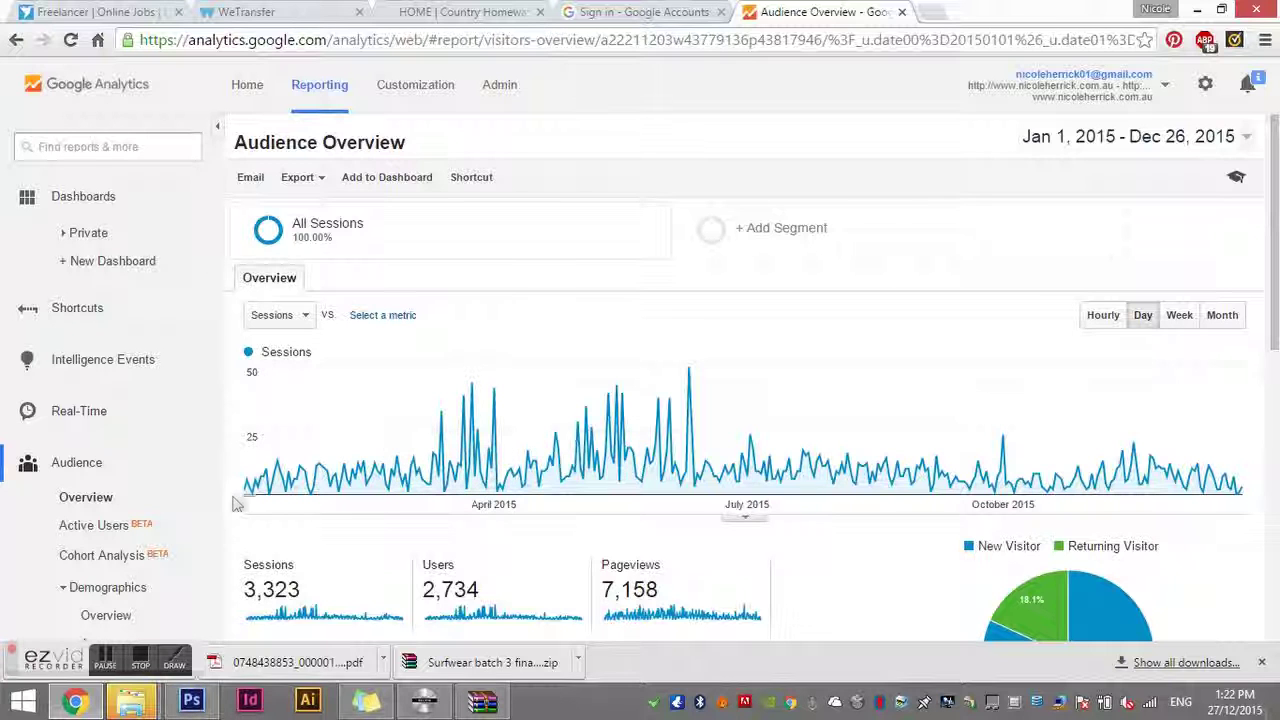
left_click(140, 658)
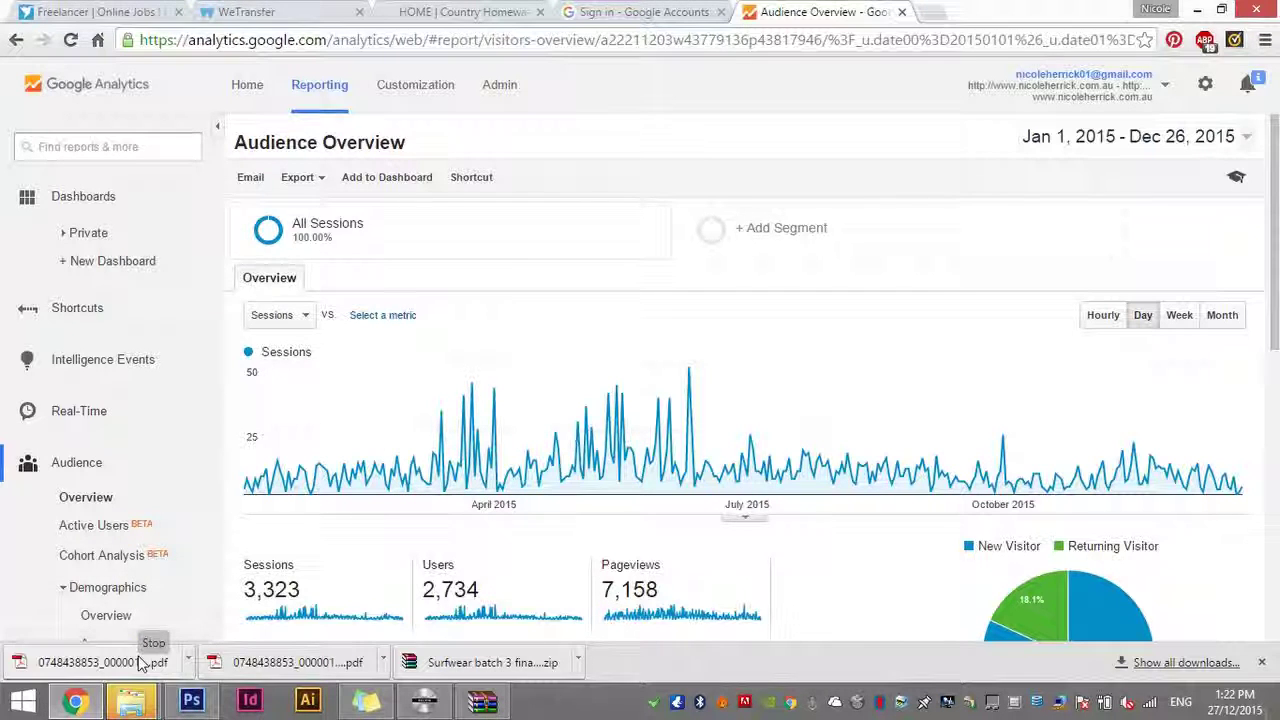